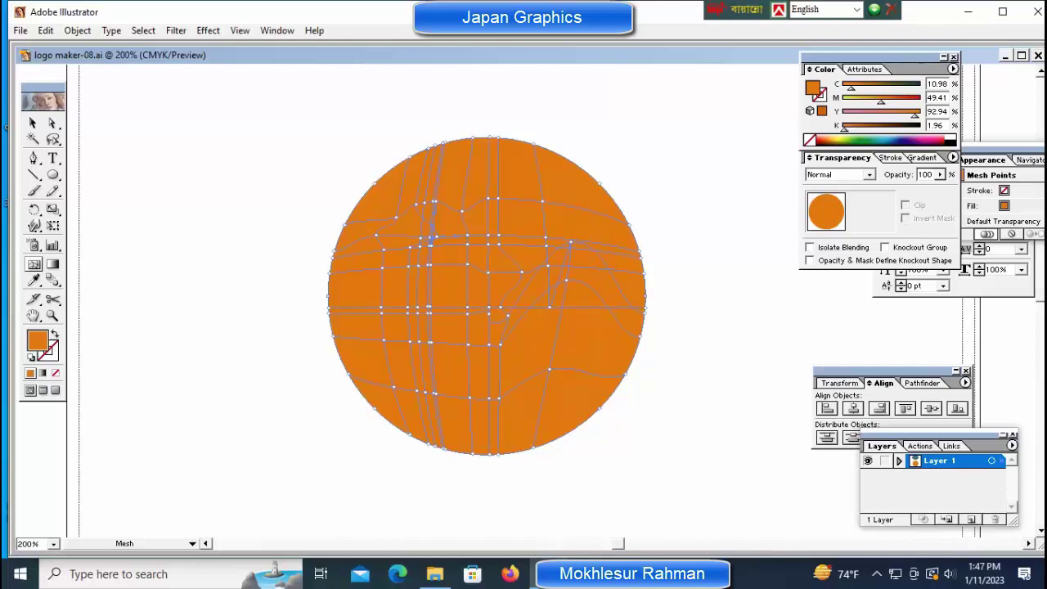
Colour mesh points white at the orange circle's upper left, centre and left edge to create highlights.
key("a")
left_click(434, 238)
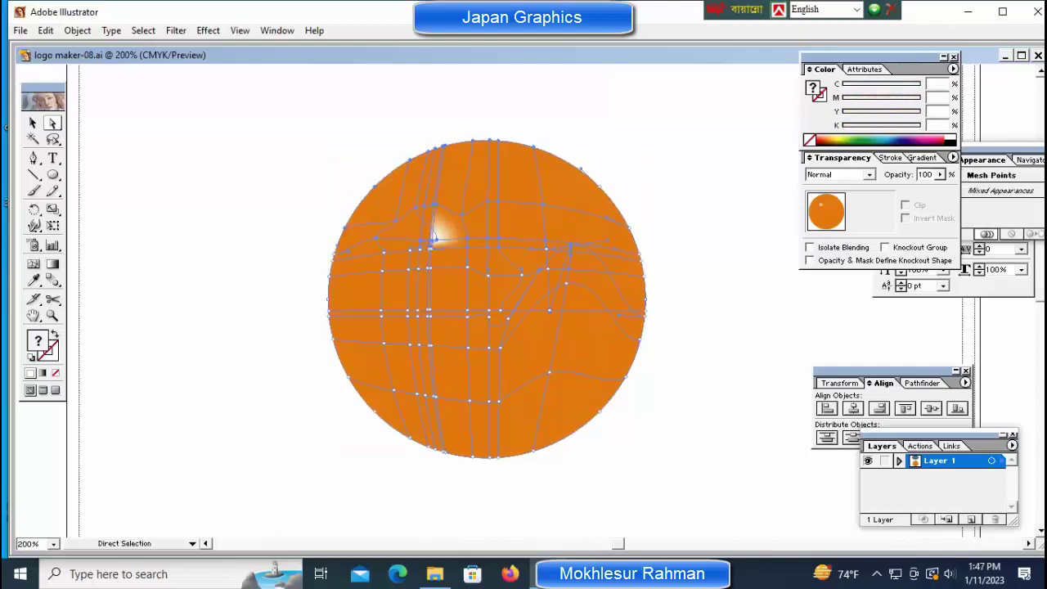
left_click(433, 238)
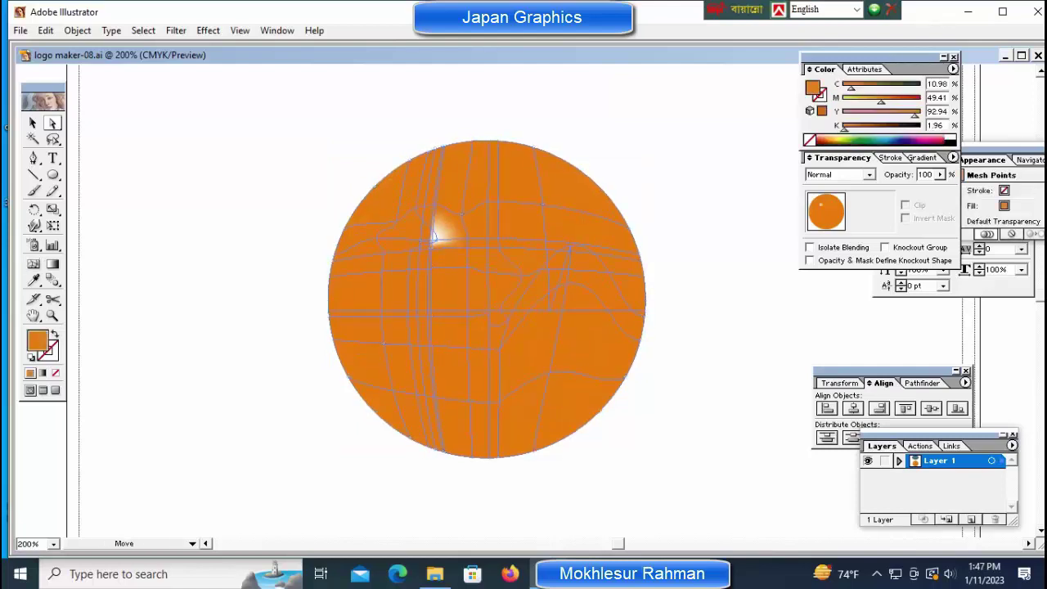
left_click(486, 273)
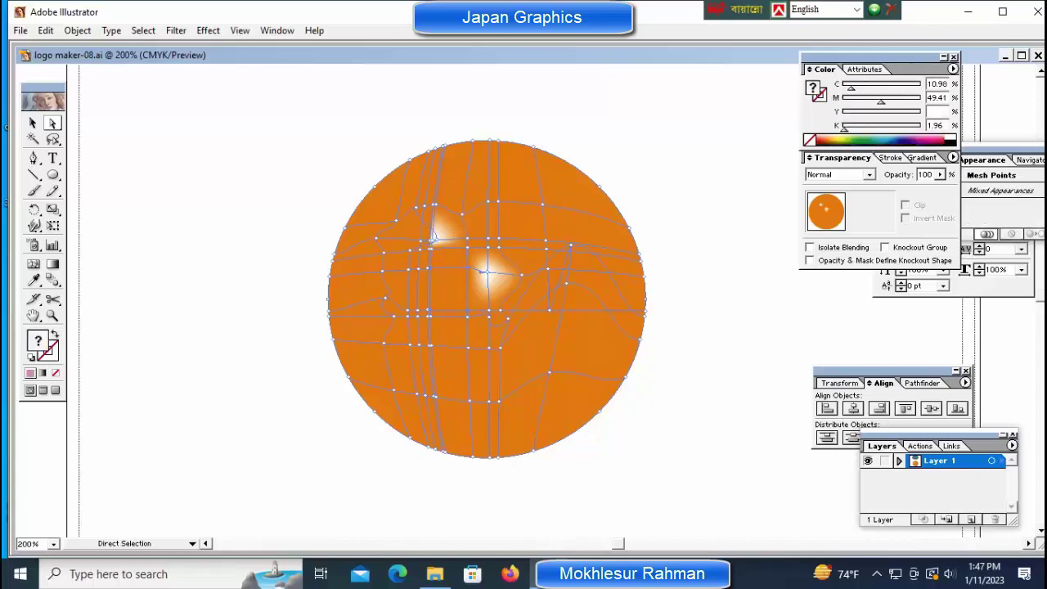
left_click(383, 300)
key("ctrl+shift+a")
key("ctrl+plus")
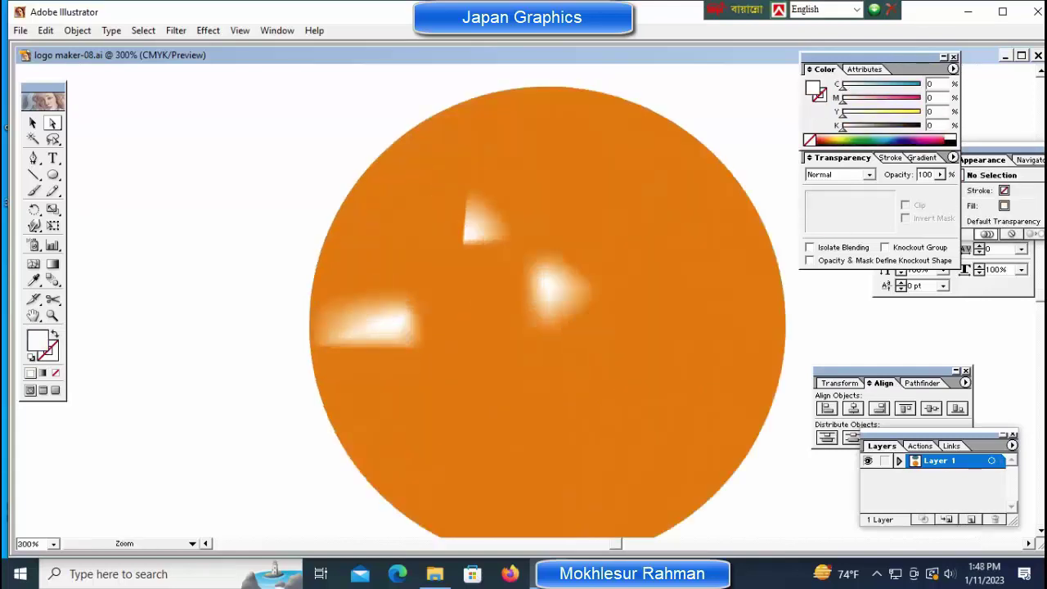
Add white mesh highlights near the circle's right edge and along its upper right.
left_click_drag(469, 213, 301, 244)
left_click(301, 244)
left_click(301, 244)
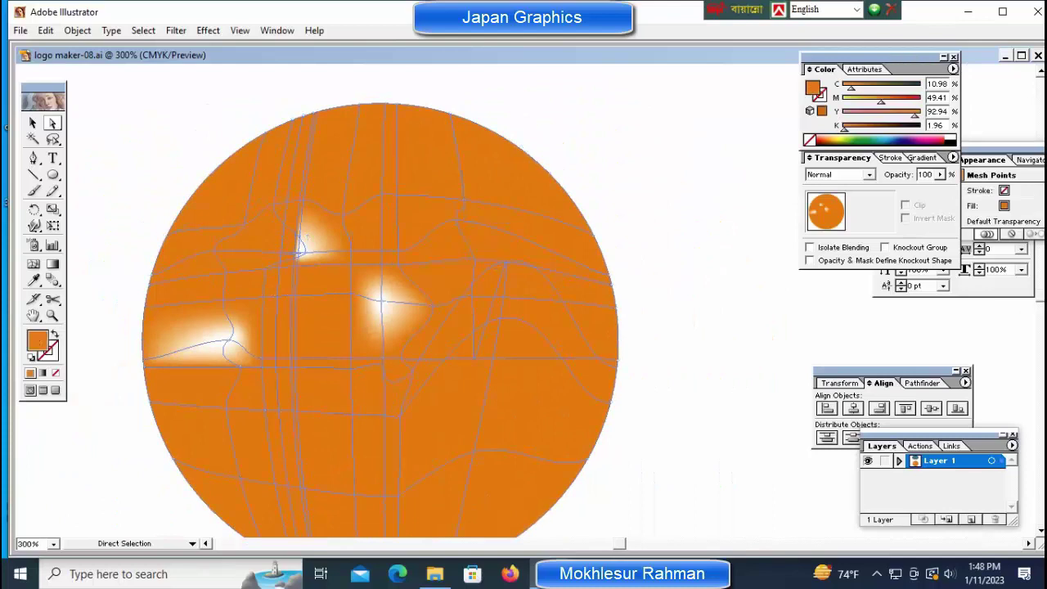
left_click(582, 364)
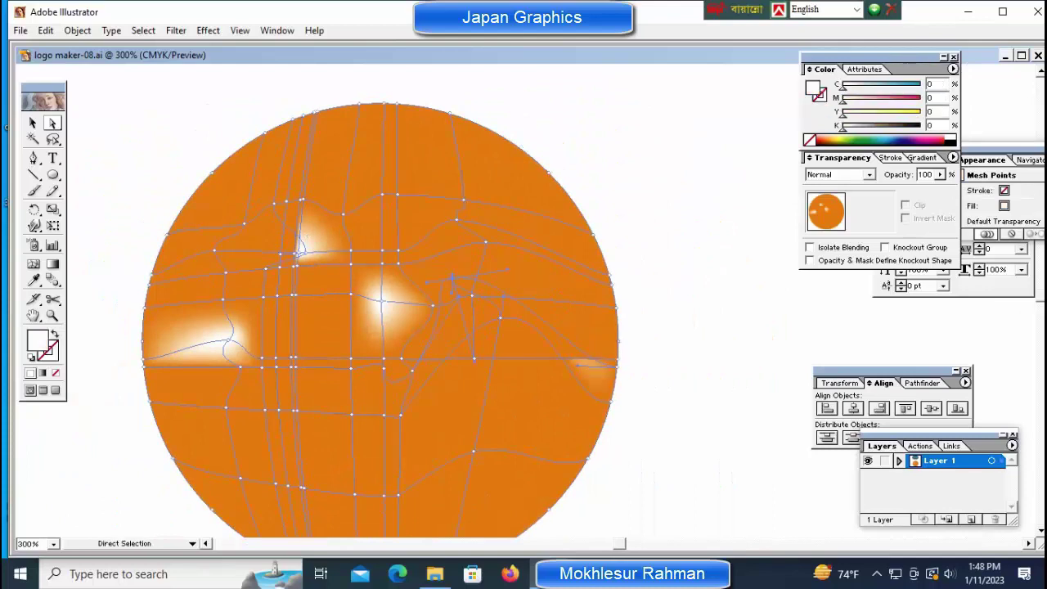
key("ctrl+minus")
key("ctrl+minus")
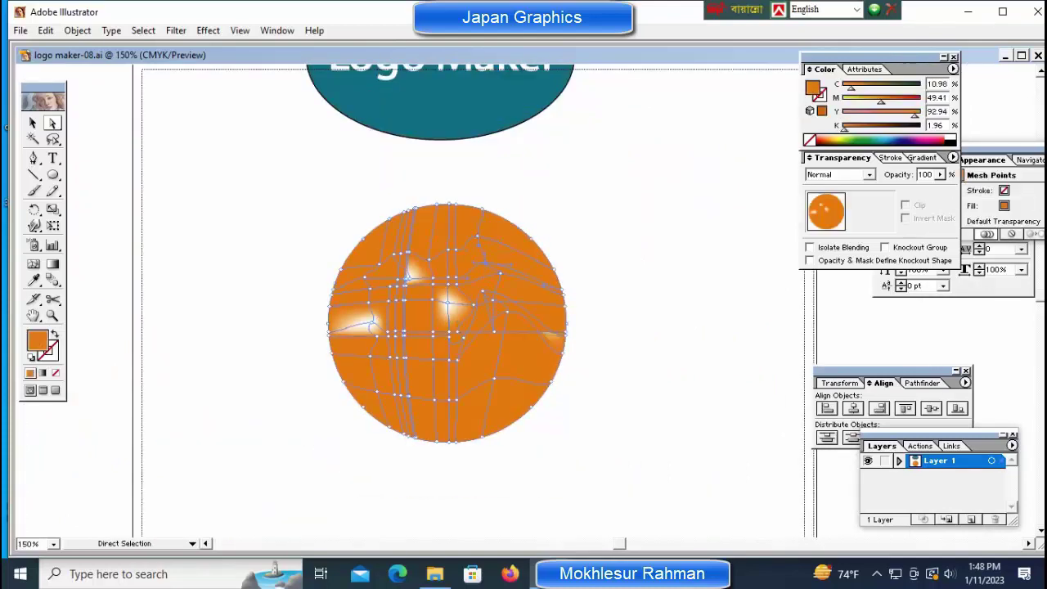
left_click(509, 243)
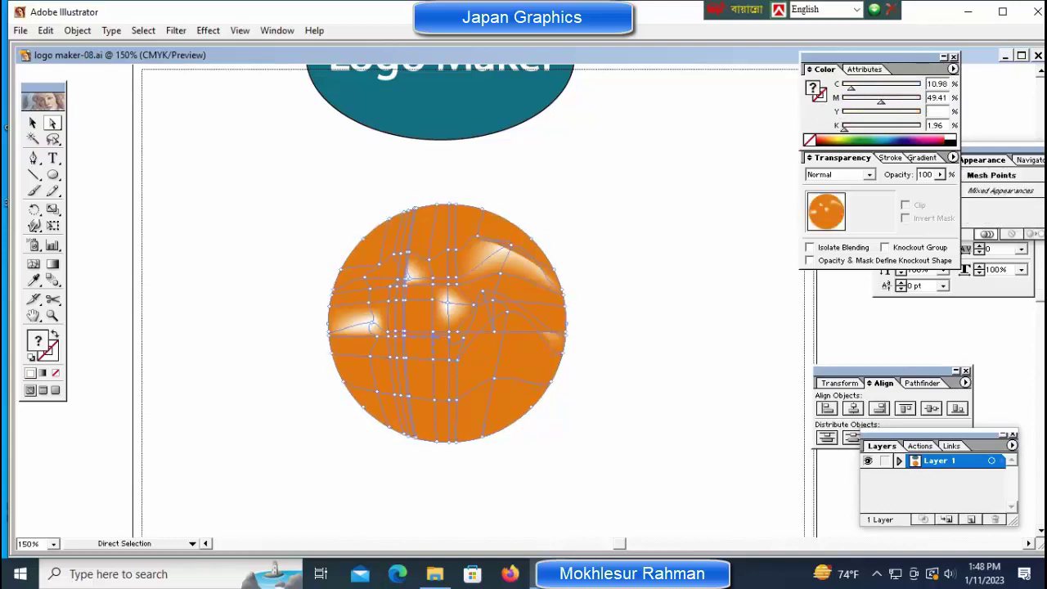
Reshape the mesh in the circle's lower half and add white highlights at its lower centre and to the right of it.
left_click(421, 335)
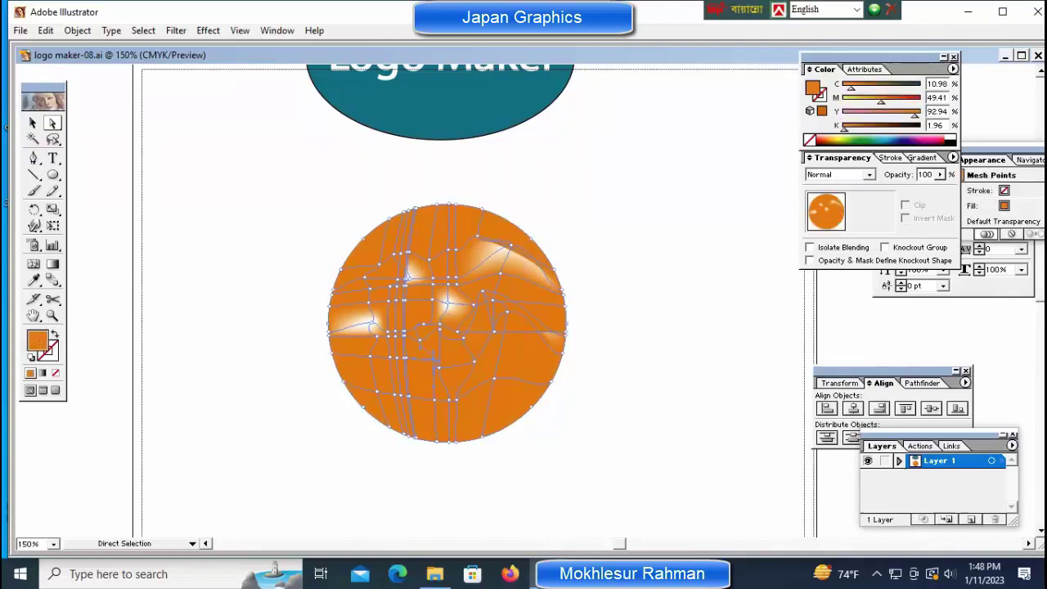
left_click(424, 368)
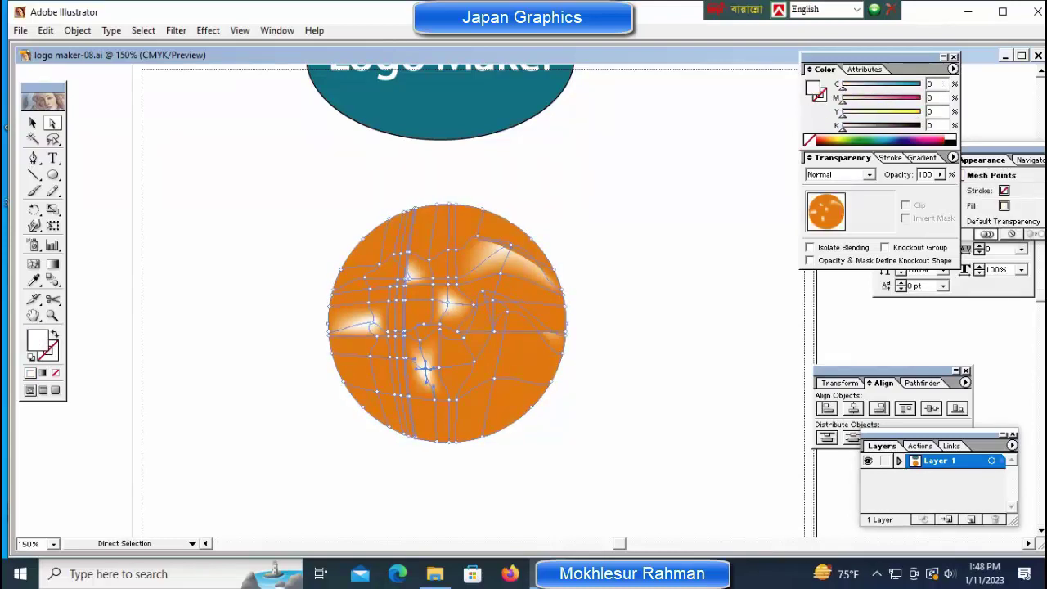
key("ctrl+a")
left_click(483, 379)
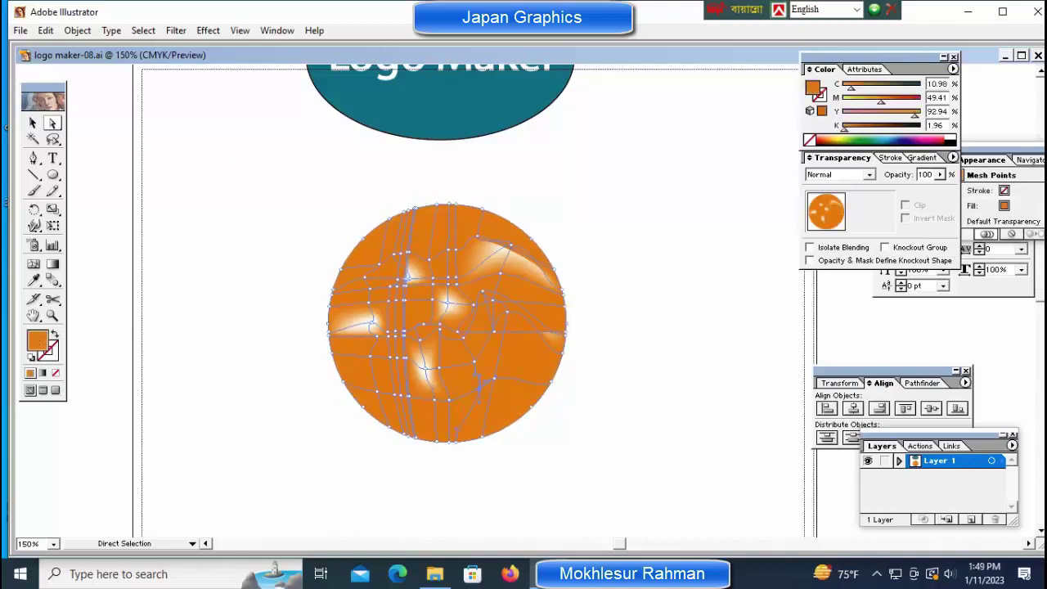
key("ctrl+shift+a")
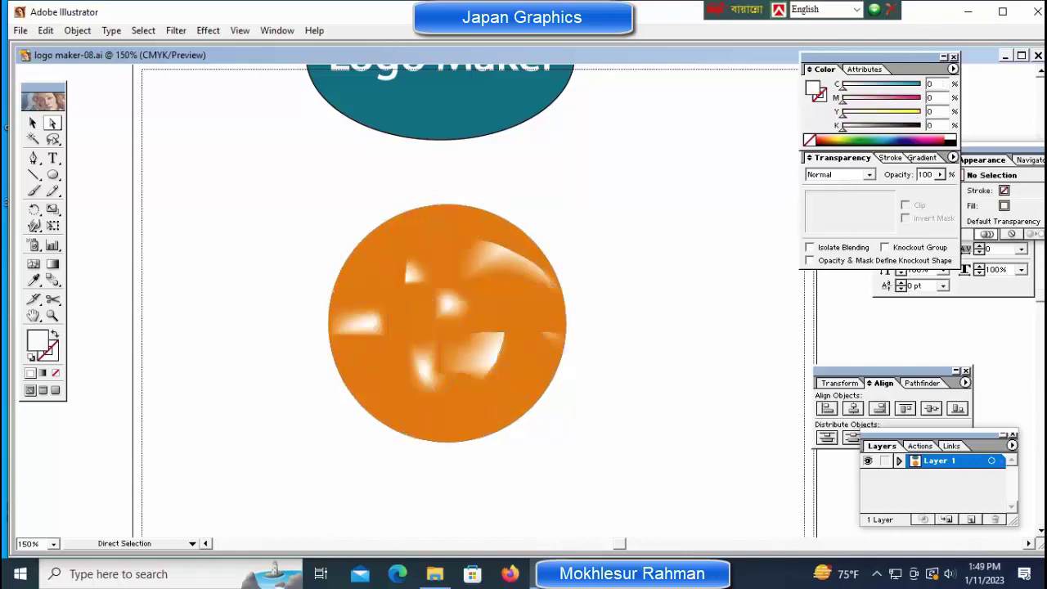
Add a small, narrow white mesh highlight between the left-edge highlight and the circle's centre.
key("ctrl+a")
key("ctrl+shift+a")
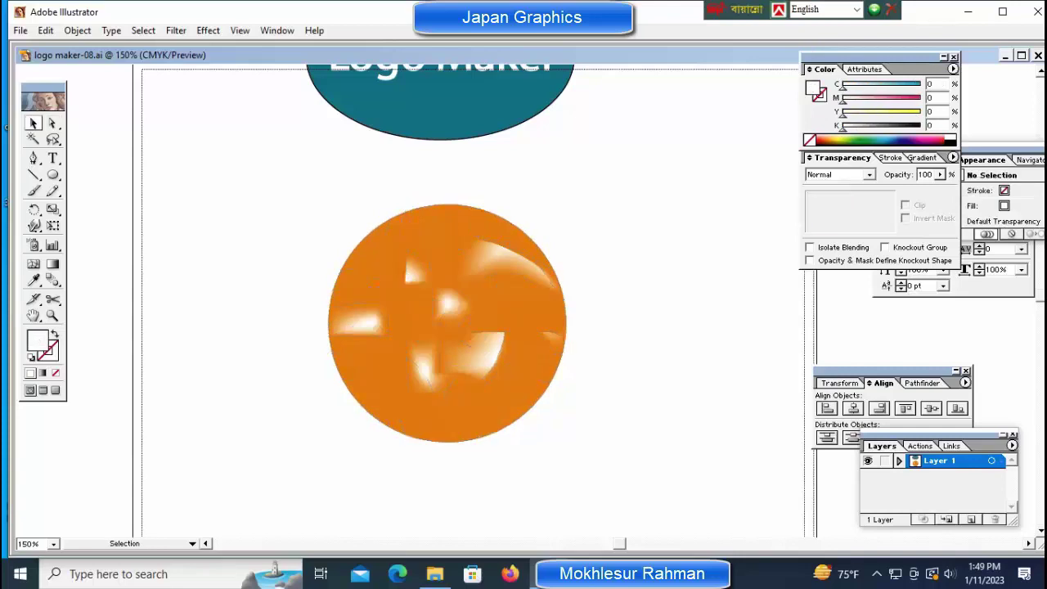
key("ctrl+a")
left_click(406, 279)
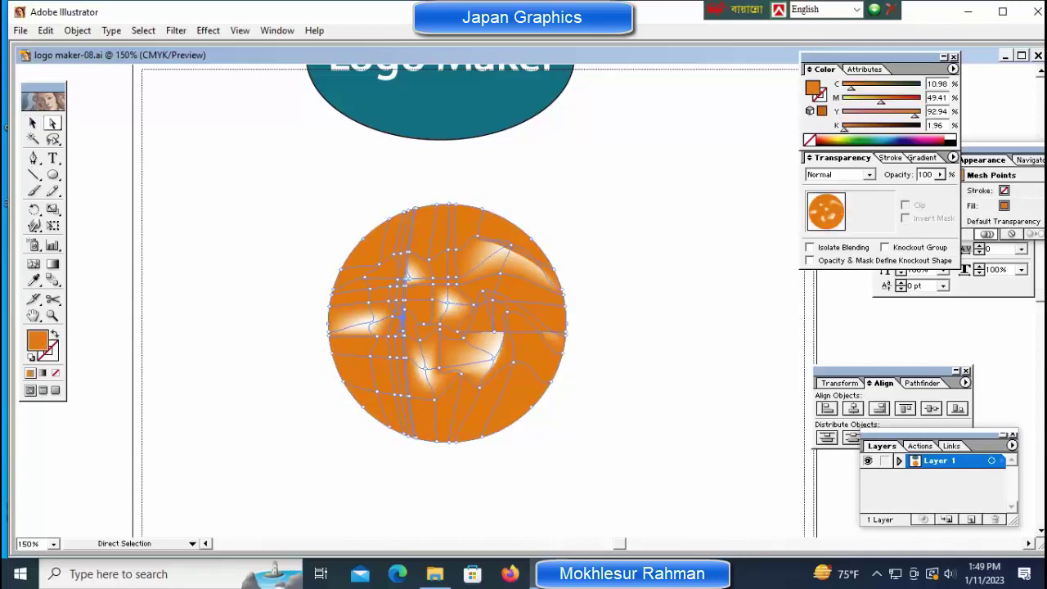
key("ctrl+shift+a")
key("ctrl+a")
left_click(406, 279)
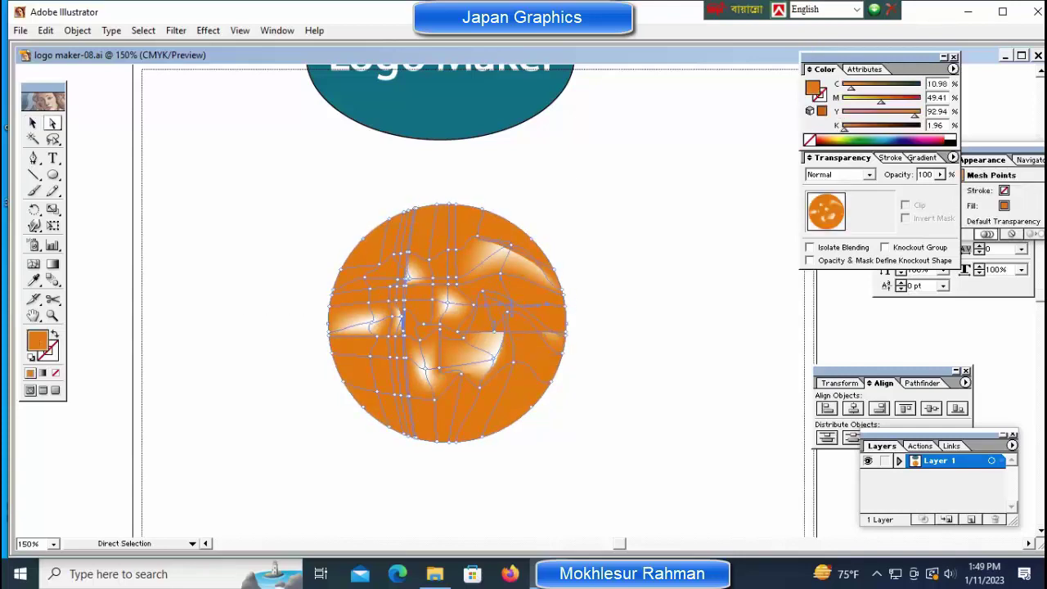
key("ctrl+shift+a")
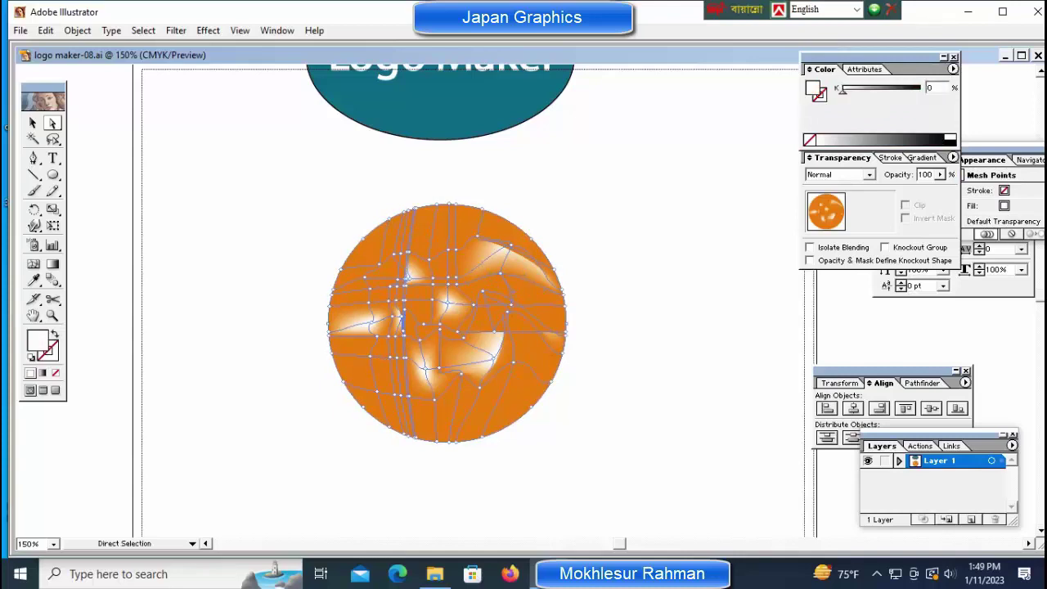
Extend the white highlight at the circle's lower centre further downward by adjusting its mesh points.
left_click(464, 215)
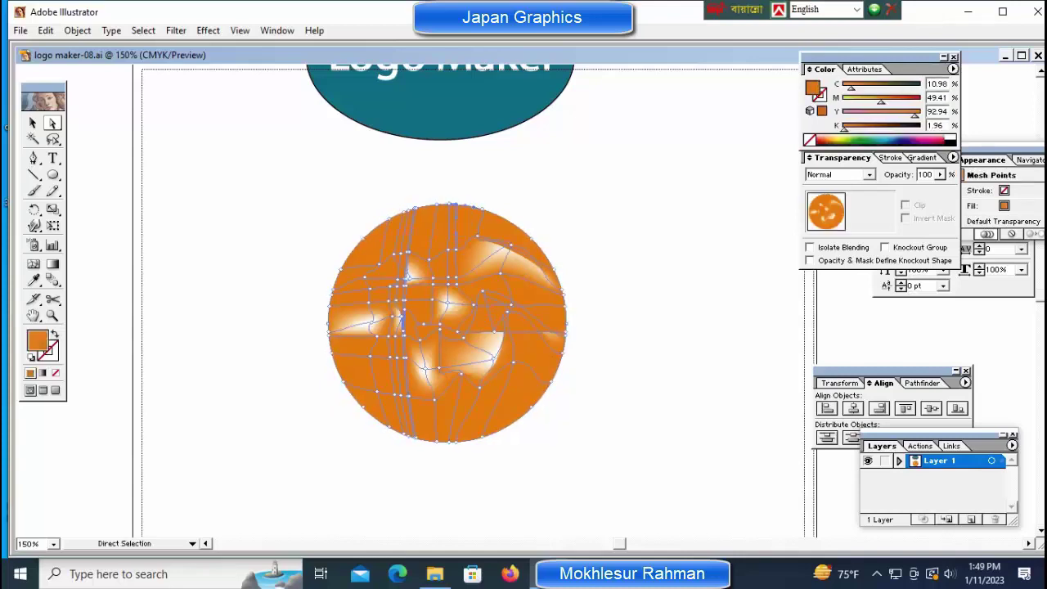
left_click(401, 279, "shift")
left_click(400, 321)
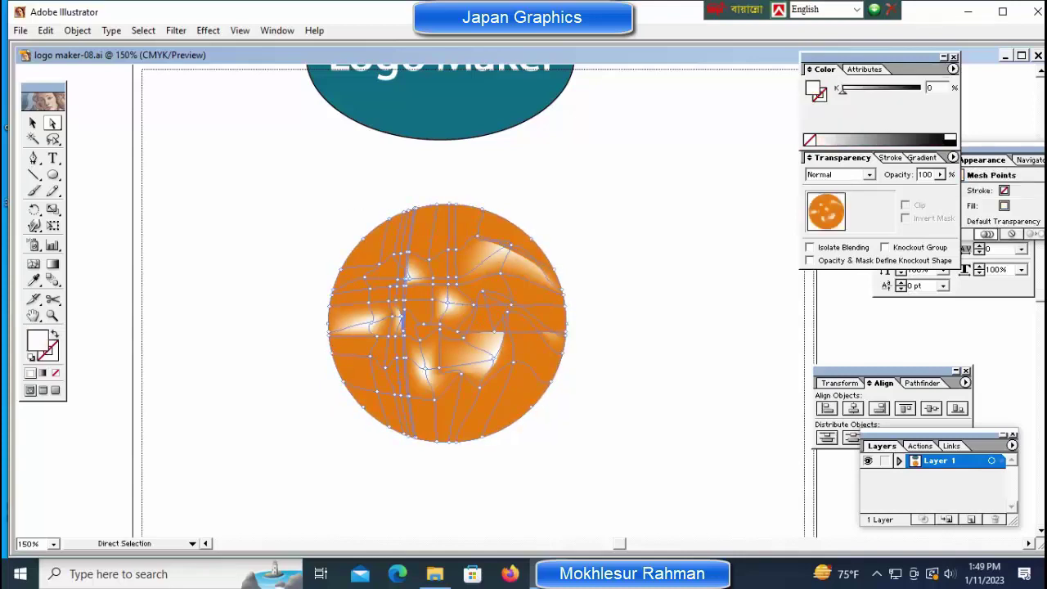
left_click(401, 321)
left_click(401, 320)
left_click(401, 321)
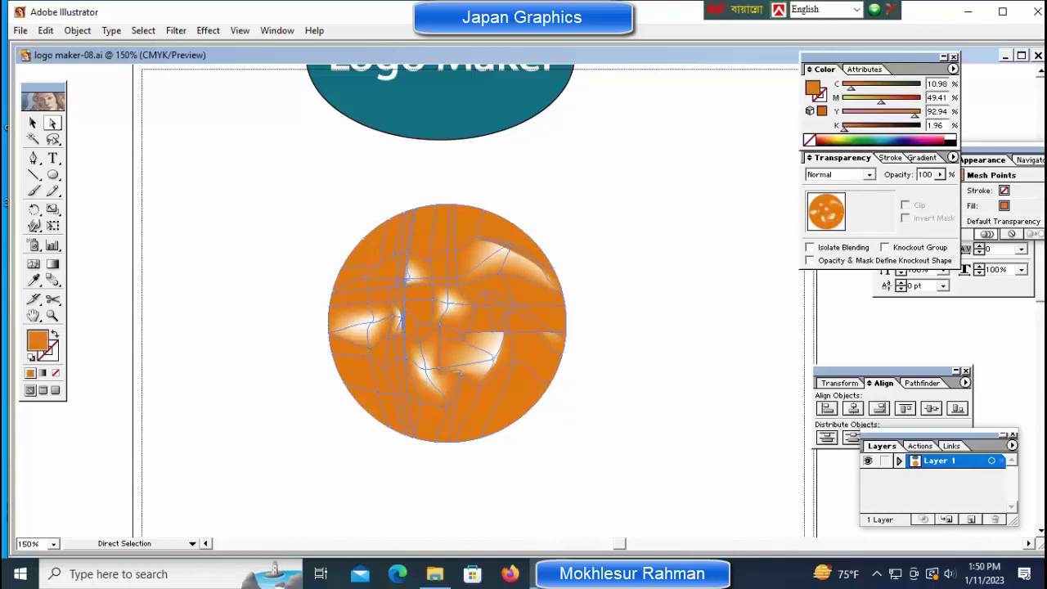
left_click(401, 321)
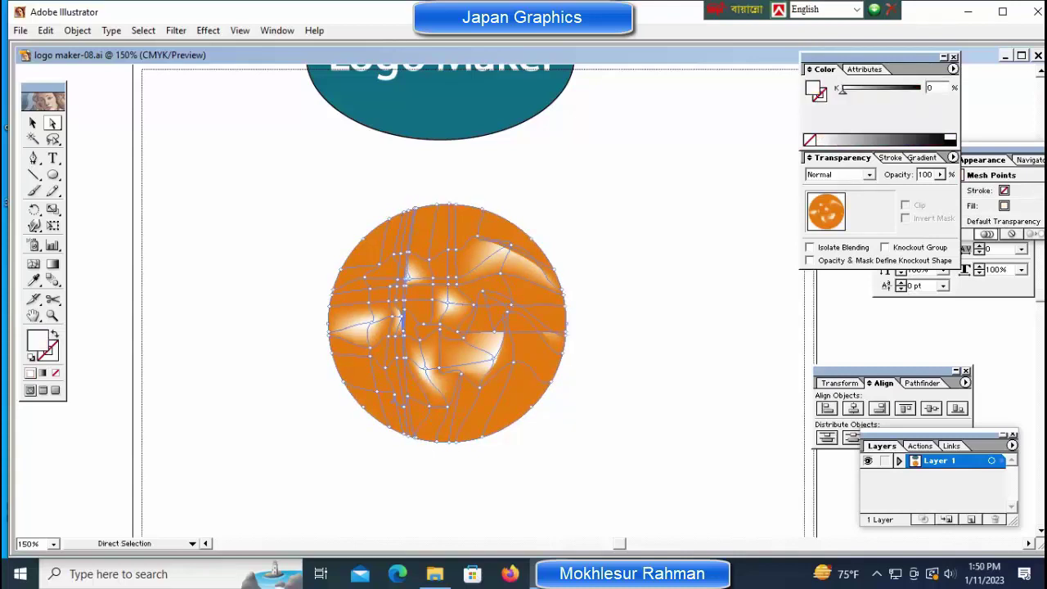
left_click(509, 304)
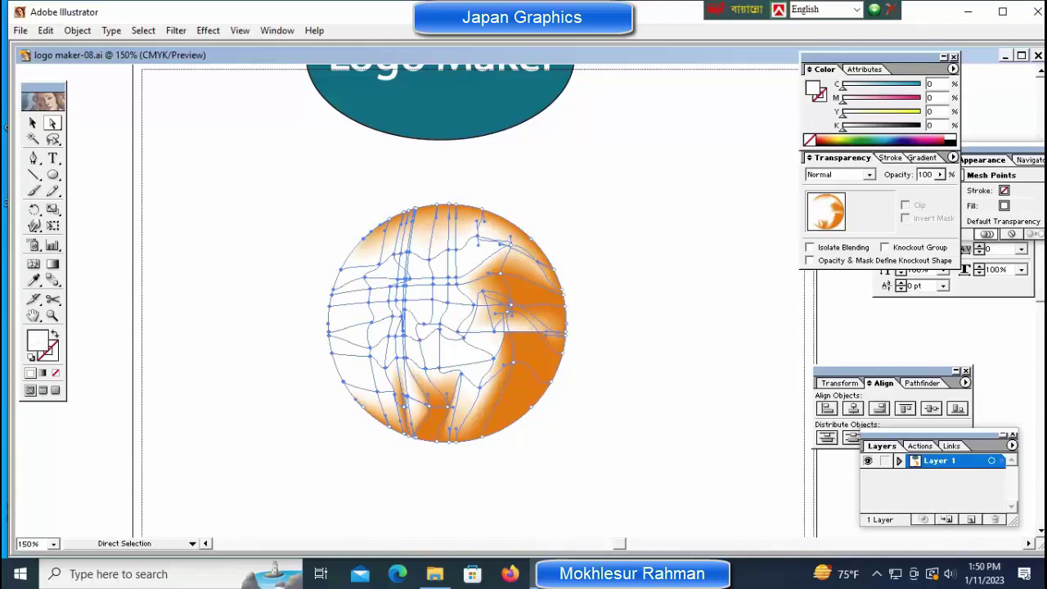
key("ctrl+z")
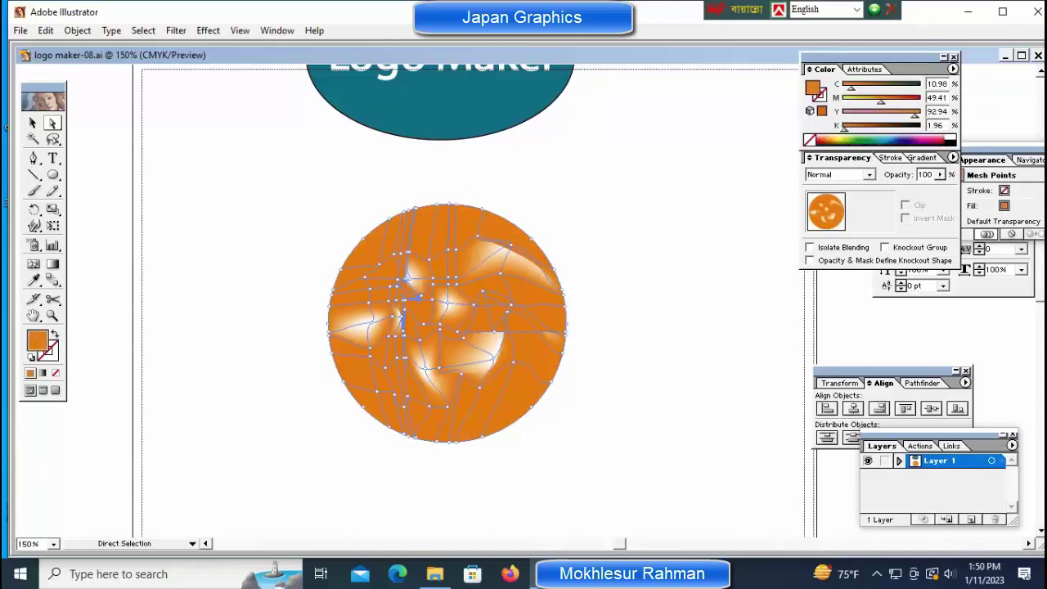
Add a large white highlight at the circle's lower right and scale the whole mesh circle down.
key("ctrl+shift+a")
key("ctrl+minus")
key("ctrl+minus")
key("ctrl+minus")
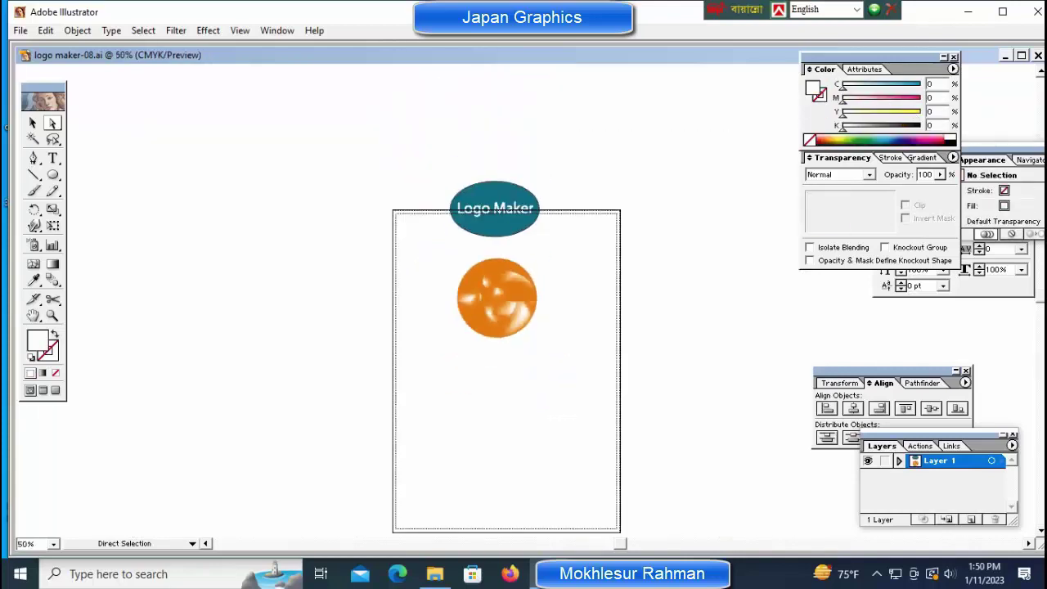
key("ctrl+plus")
key("ctrl+plus")
left_click(518, 328)
left_click(518, 329, "ctrl")
left_click(518, 329, "ctrl")
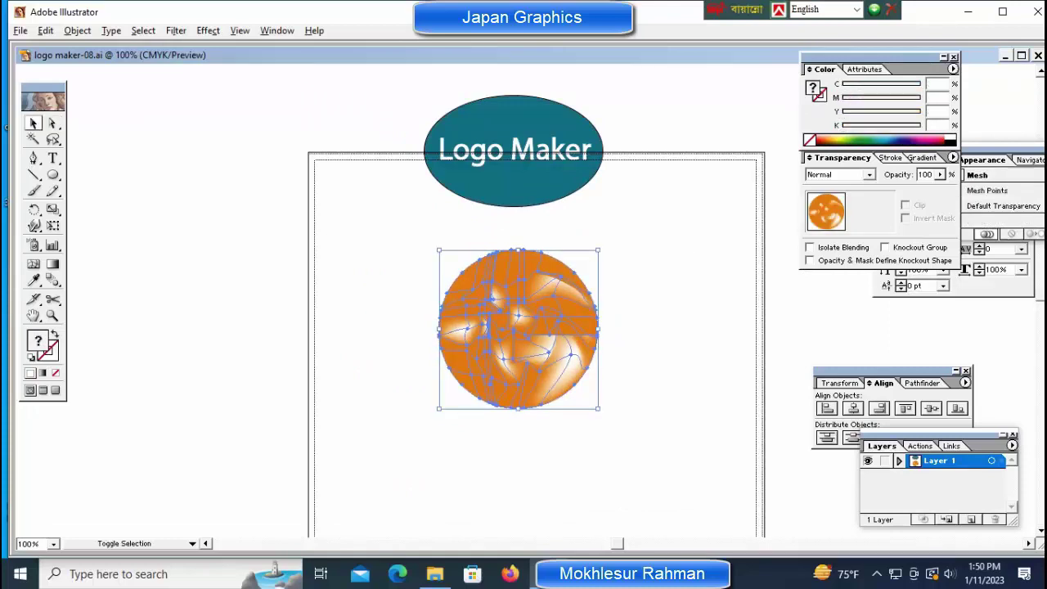
key("ctrl+shift+a")
key("ctrl+plus")
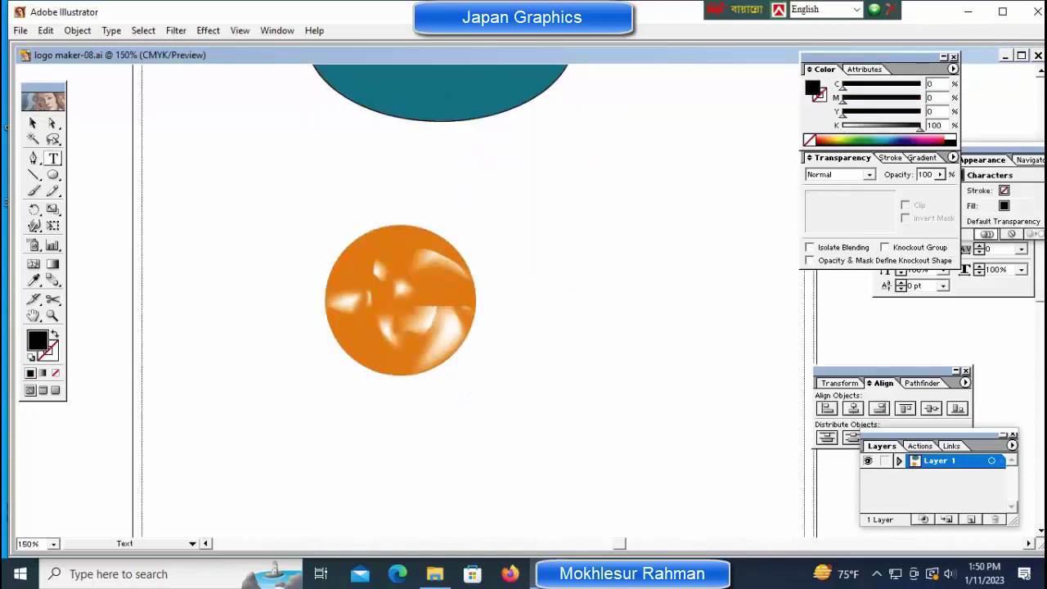
Add the black text "Moon Telenet" below the circle.
type("Moon")
key("ctrl+minus")
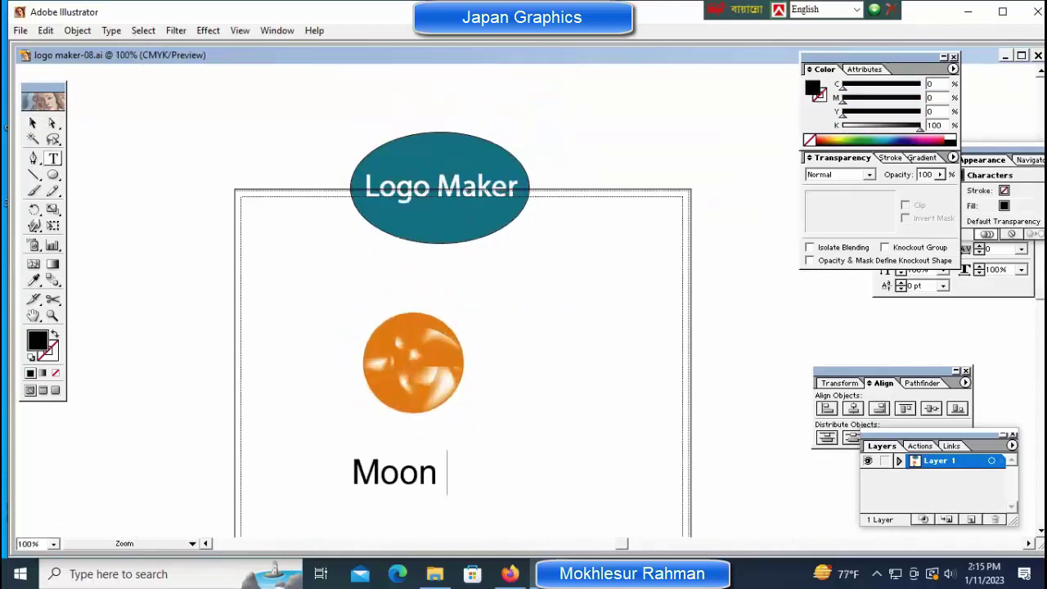
key("ctrl+plus")
key("ctrl+plus")
type("Te")
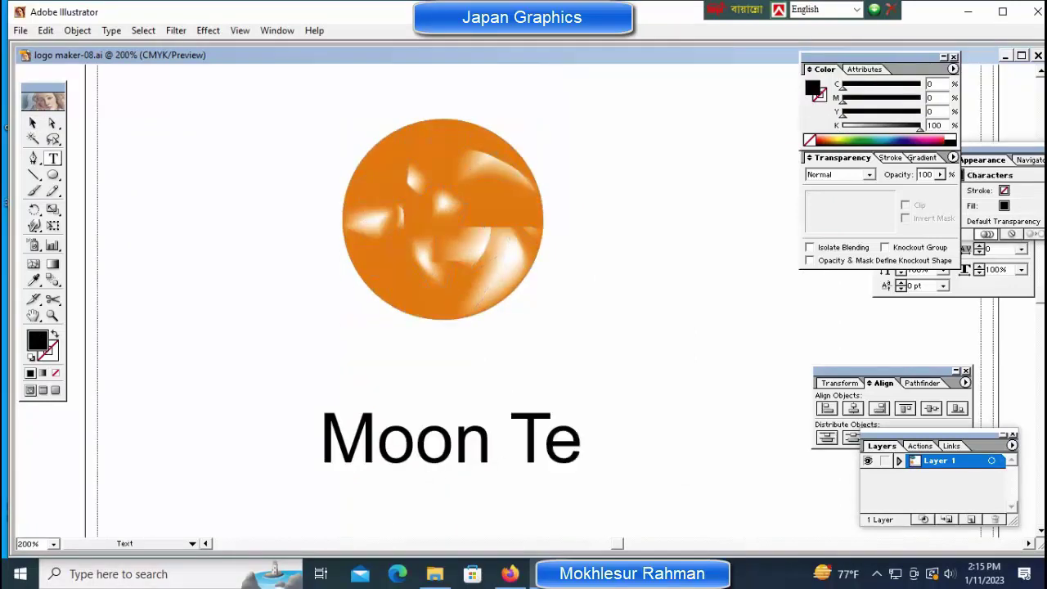
type("lenet")
Remove the word "Moon" from the text line below the circle, keeping only "Telenet".
key("ctrl+Left")
key("shift+Home")
key("BackSpace")
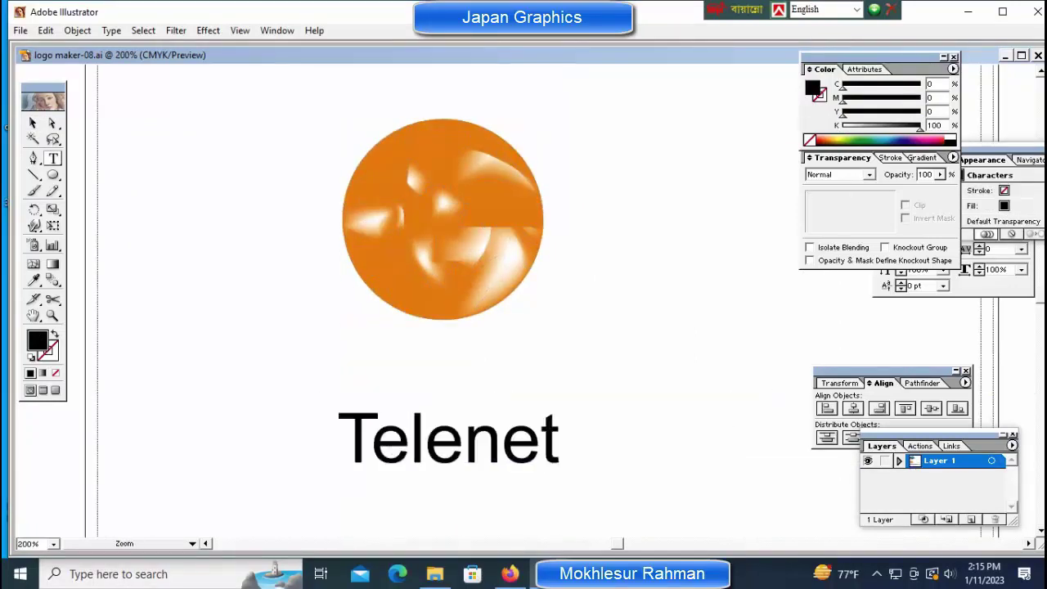
key("ctrl+plus")
key("ctrl+z")
key("ctrl+shift+z")
key("ctrl+minus")
key("ctrl+minus")
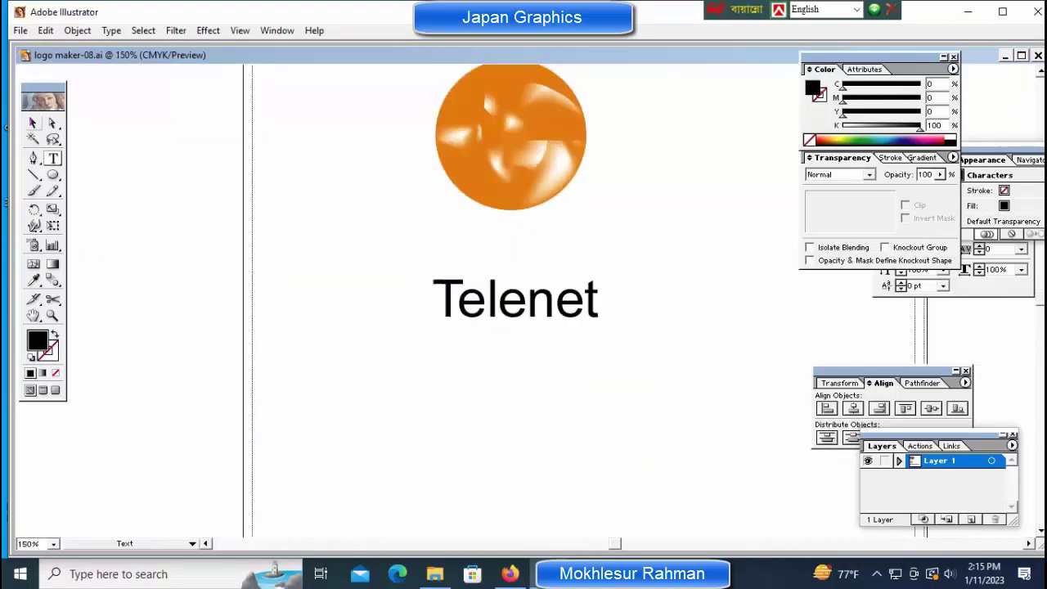
Place "Moon" as a separate text object, scale it down and position it in the circle's upper part.
key("Escape")
key("ctrl+z")
key("ctrl+plus")
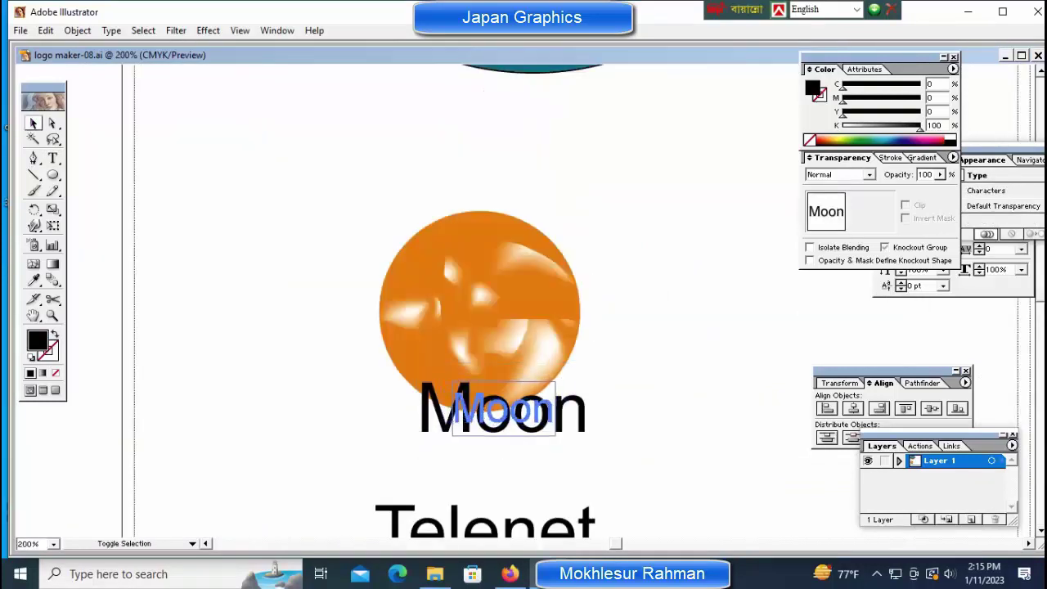
key("ctrl+z")
key("ctrl+z")
key("ctrl+z")
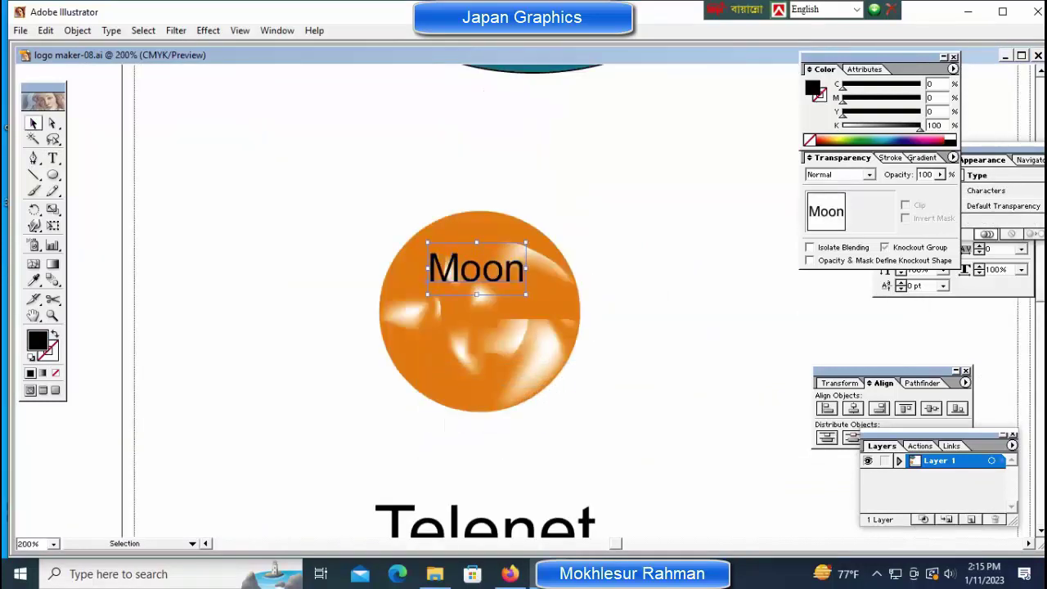
Colour the word "Moon" inside the circle green.
key("t")
key("ctrl+z")
key("ctrl+z")
key("ctrl+z")
key("ctrl+z")
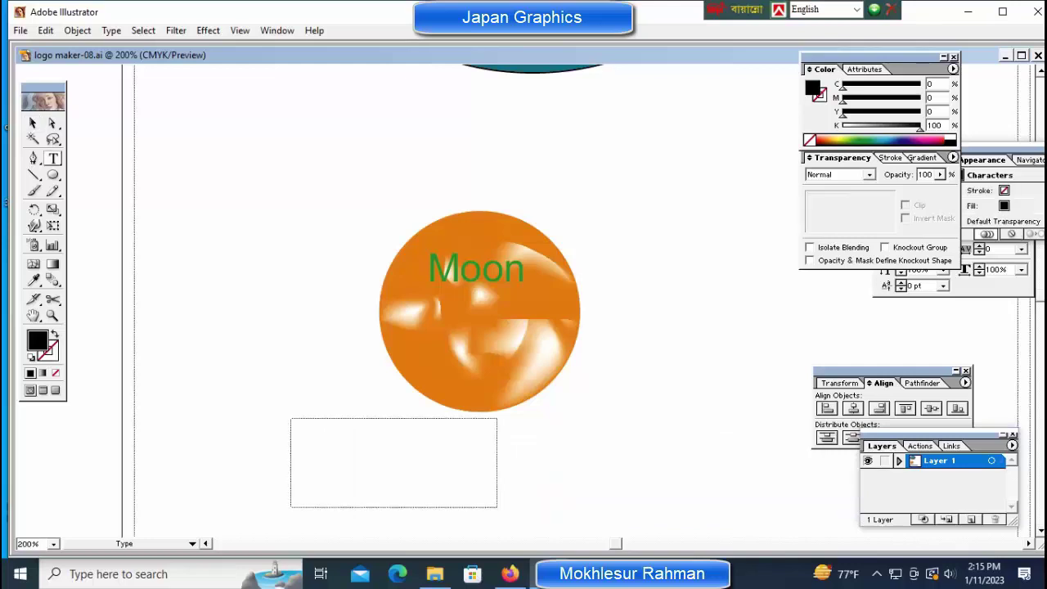
Scale the word "Telenet" down and move it onto the lower part of the circle.
key("ctrl+z")
key("ctrl+z")
key("ctrl+z")
key("ctrl+z")
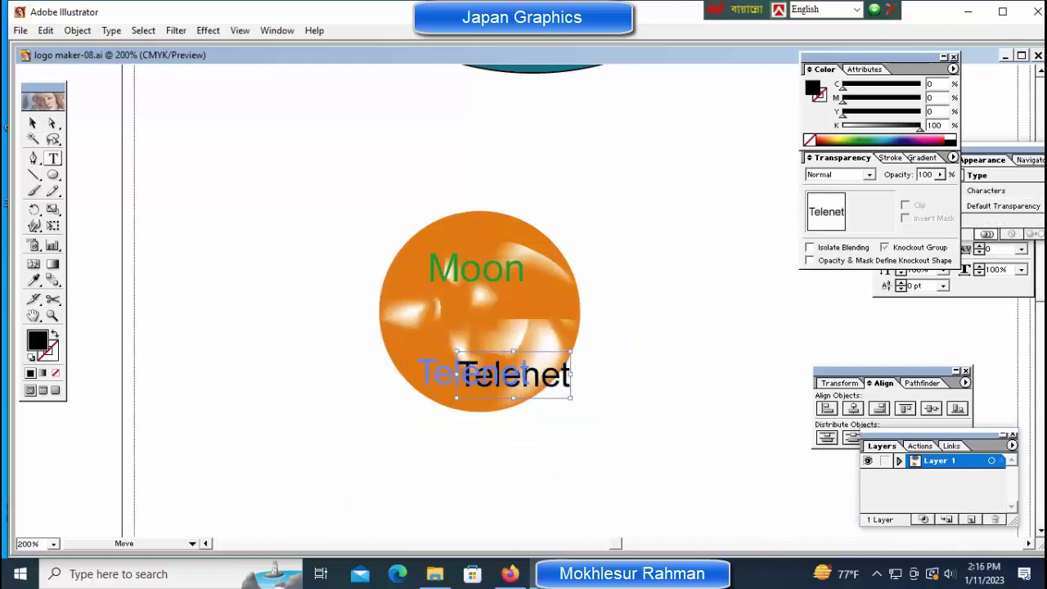
Move "Moon" slightly down and "Telenet" slightly up to balance both words within the circle.
key("ctrl+z")
key("ctrl+z")
key("ctrl+z")
key("ctrl+z")
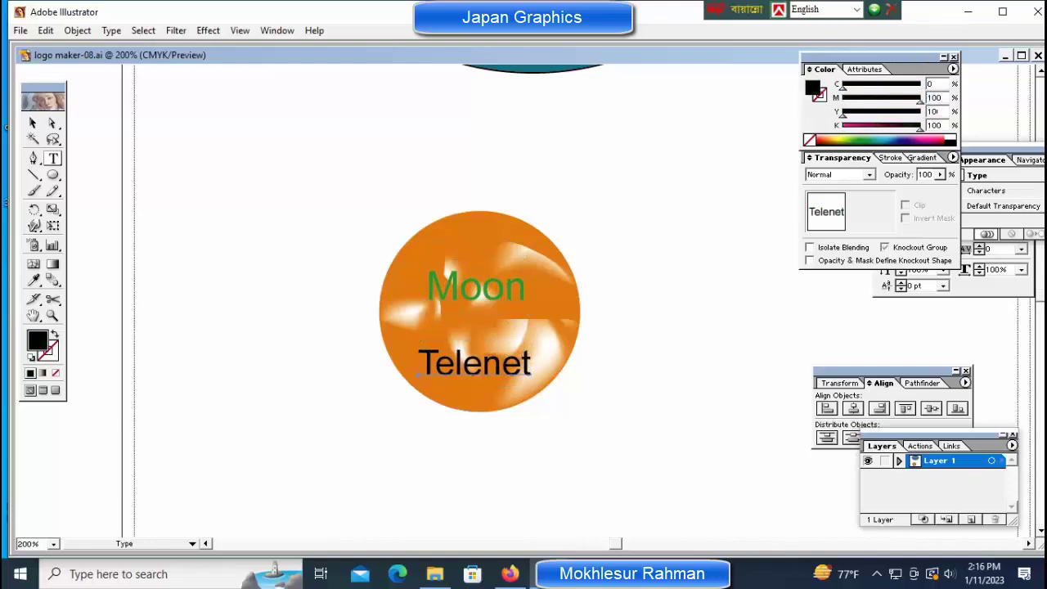
Colour the word "Telenet" red and enlarge "Moon" slightly.
key("ctrl+z")
key("ctrl+z")
key("ctrl+z")
key("ctrl+z")
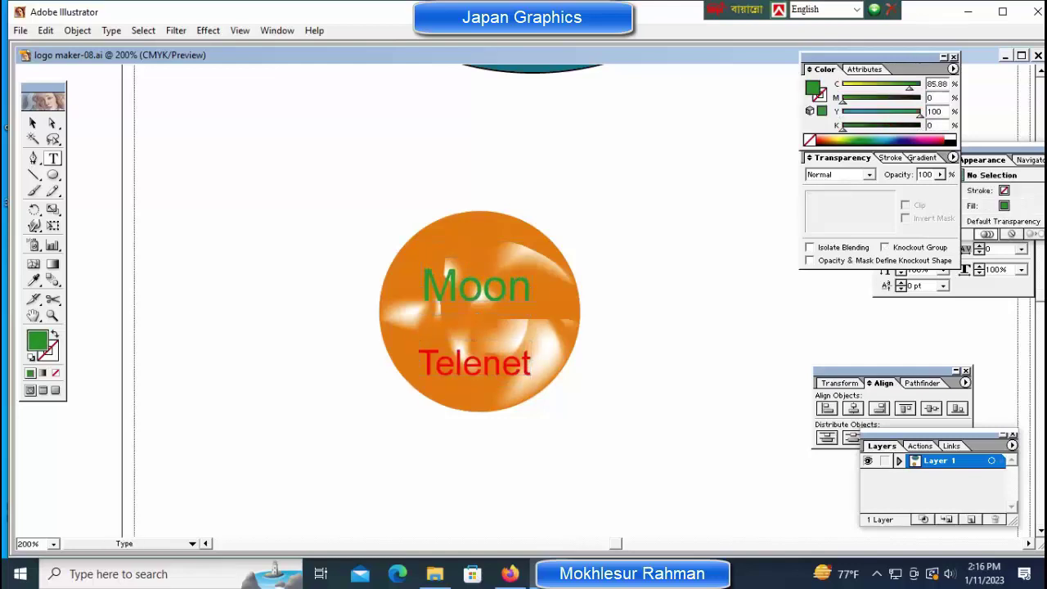
Draw a circle beside the logo, give it the default white fill and black stroke, and flatten it into an ellipse.
left_click(53, 175)
left_click(107, 177)
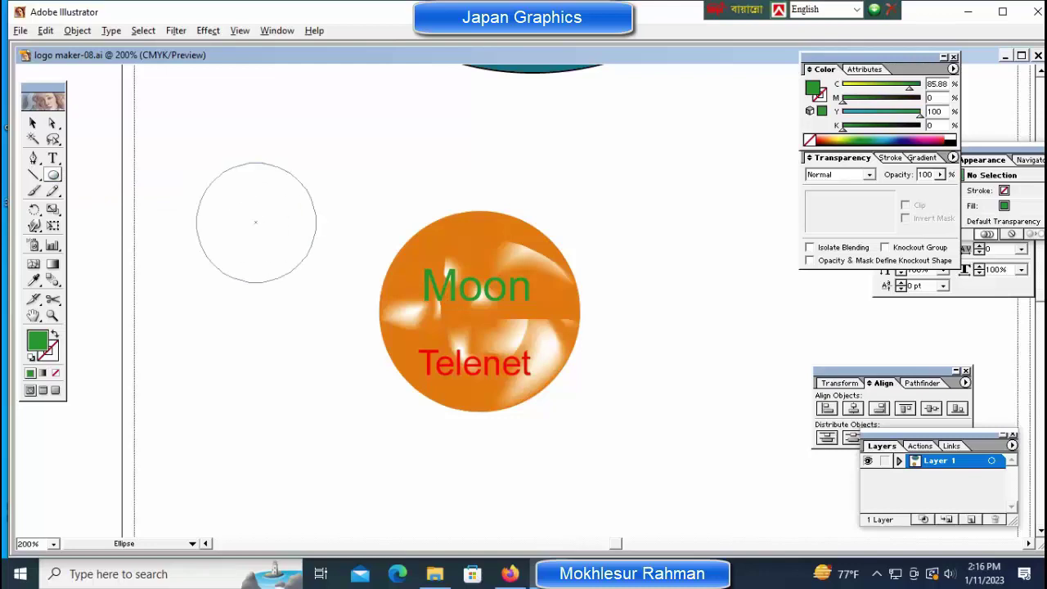
key("d")
key("v")
mouse_move(256, 283)
left_mouse_down()
mouse_move(255, 197)
mouse_move(256, 221)
left_mouse_up()
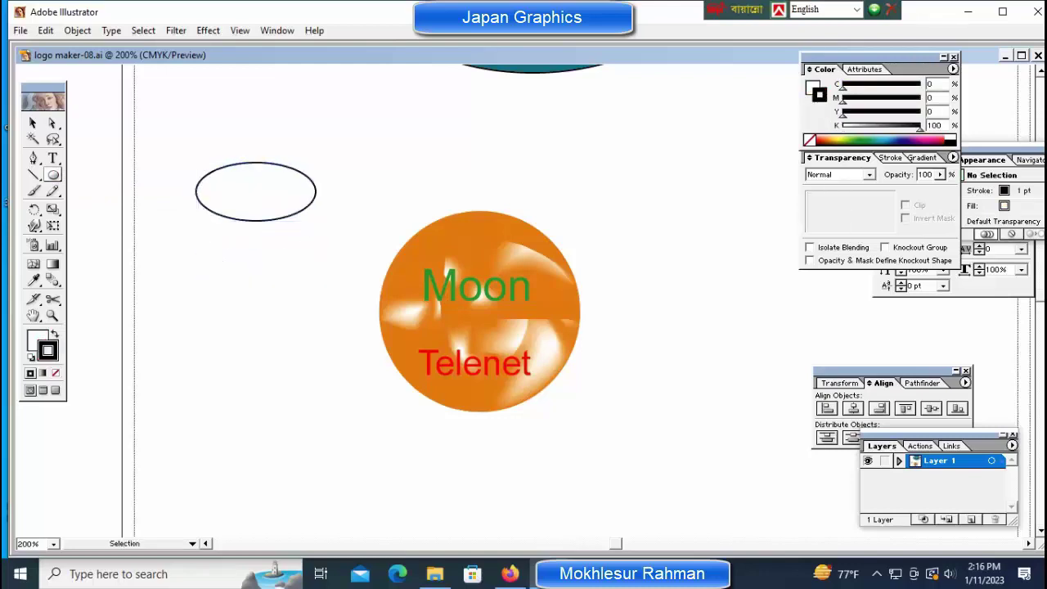
Rotate the ellipse so that it slants upward to the right.
left_click_drag(319, 224, 322, 186)
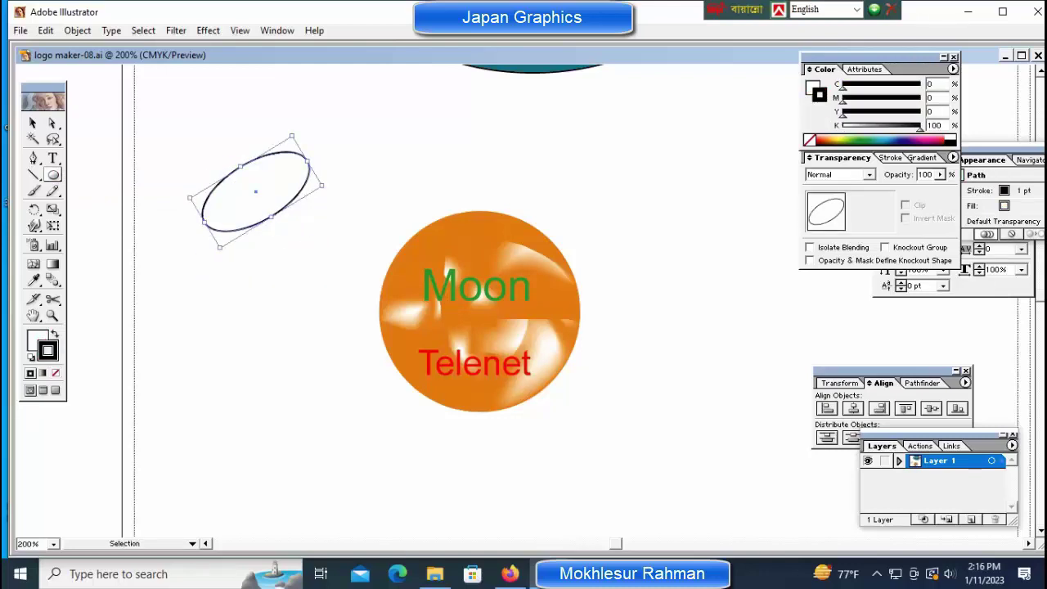
key("ctrl+shift+a")
left_click_drag(255, 151, 254, 258)
key("ctrl+plus")
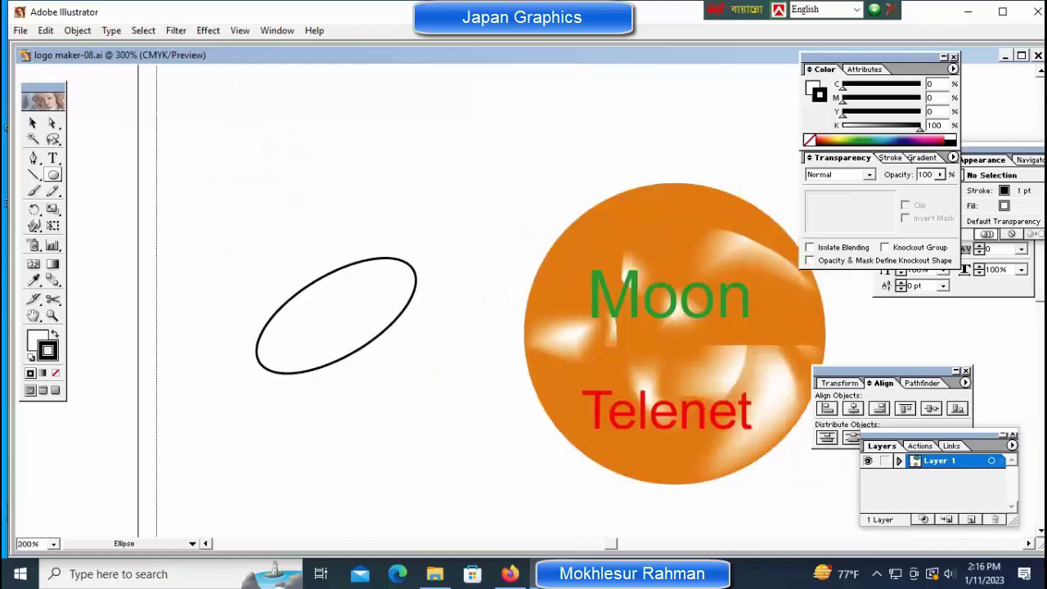
left_click(352, 361)
Cut the slanted ellipse on both sides of its right end with Scissors and delete the cut-off end.
key("l")
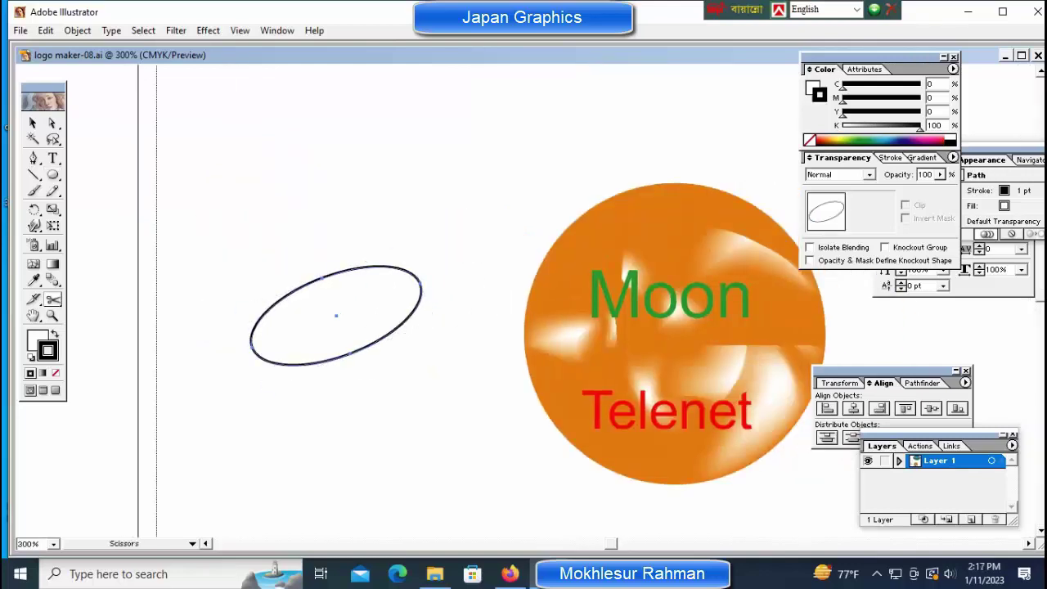
left_click(336, 315)
key("Return")
key("ctrl+shift+a")
left_click(421, 304)
key("Delete")
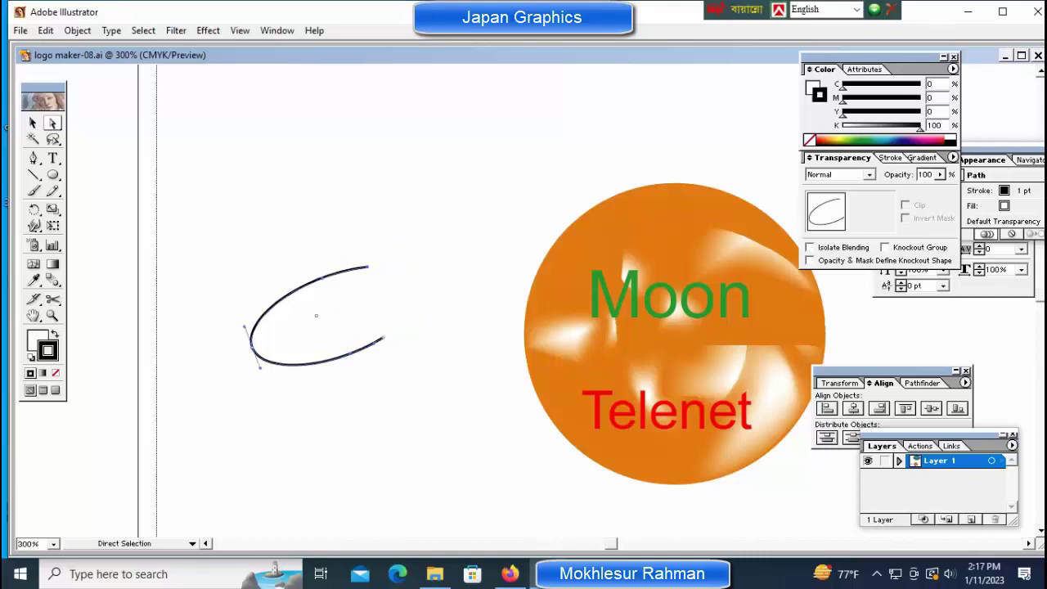
Undo the last changes to the open ellipse, including the deletion of its right end.
key("v")
key("ctrl+z")
key("ctrl+z")
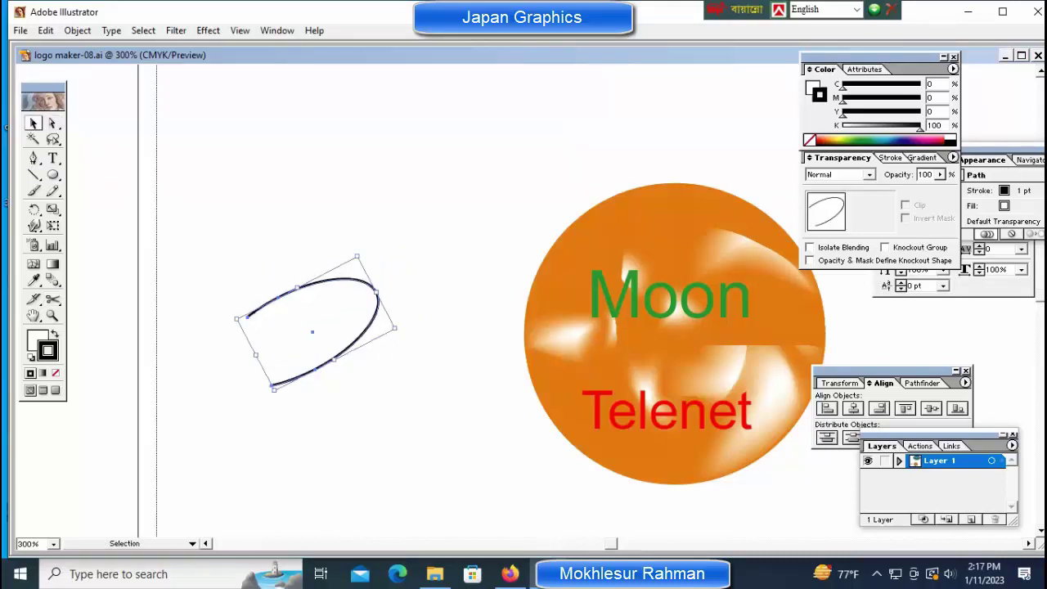
key("ctrl+shift+a")
key("ctrl+z")
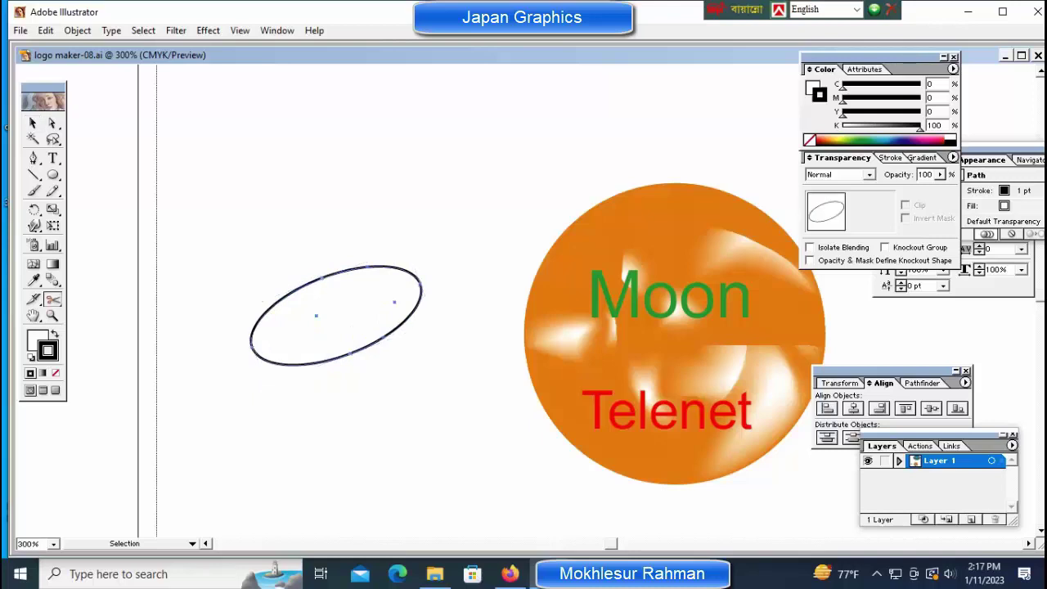
Cut off and delete a smaller tip at the ellipse's right end, and move the open ellipse onto the orange circle.
key("c")
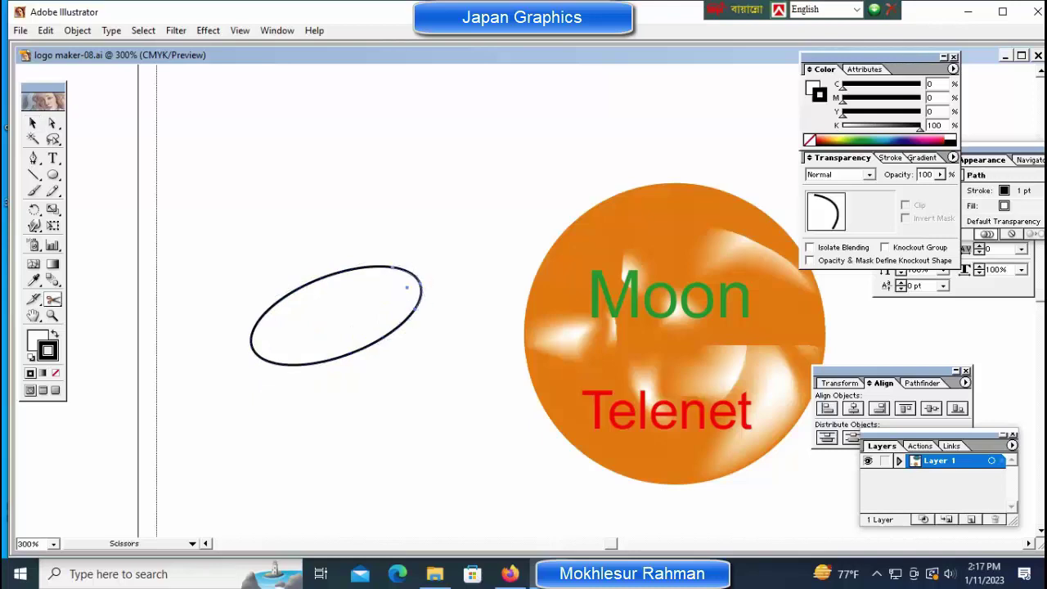
key("Delete")
key("v")
left_click_drag(270, 359, 568, 346)
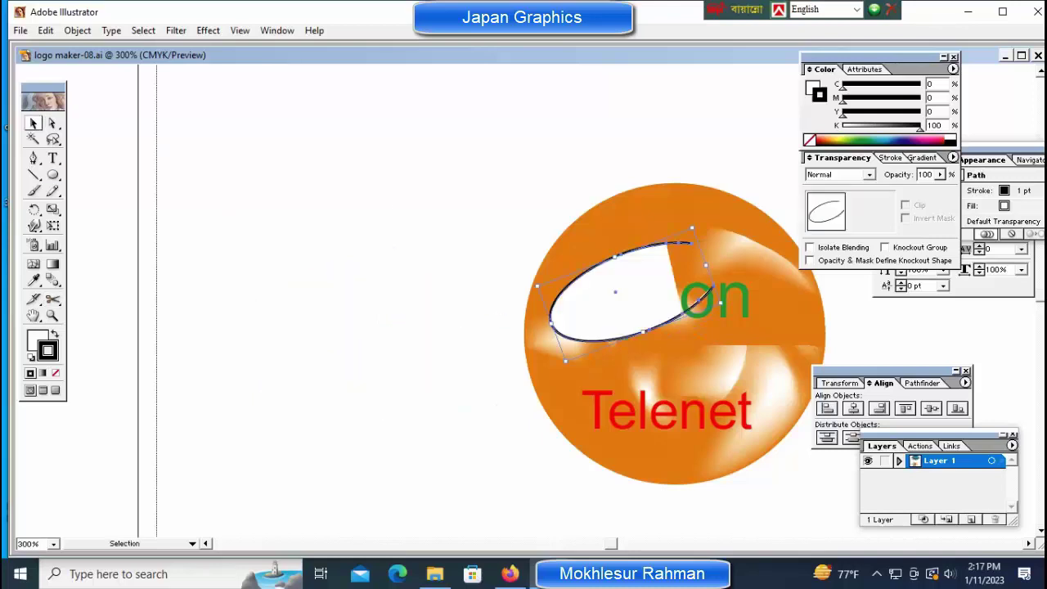
Remove the open ellipse's fill and enlarge it so that it surrounds the word "Moon".
key("/")
left_click_drag(707, 270, 766, 256)
key("ctrl+shift+a")
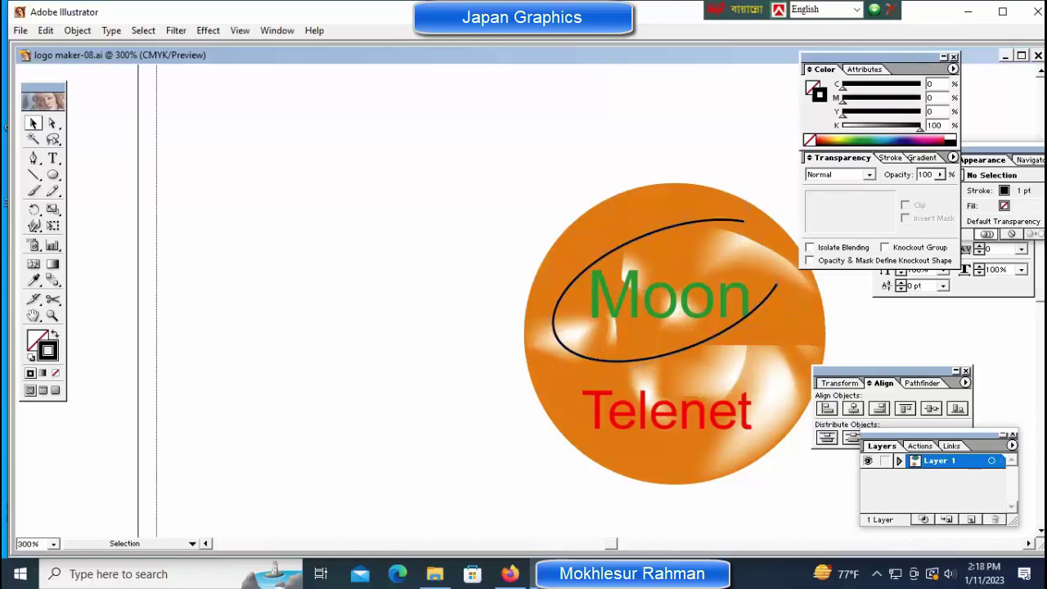
Colour the stroke of the main arc around "Moon" magenta (M 100), leaving the two short end pieces black.
key("ctrl+0")
key("ctrl+plus")
left_click(491, 409)
key("ctrl+shift+a")
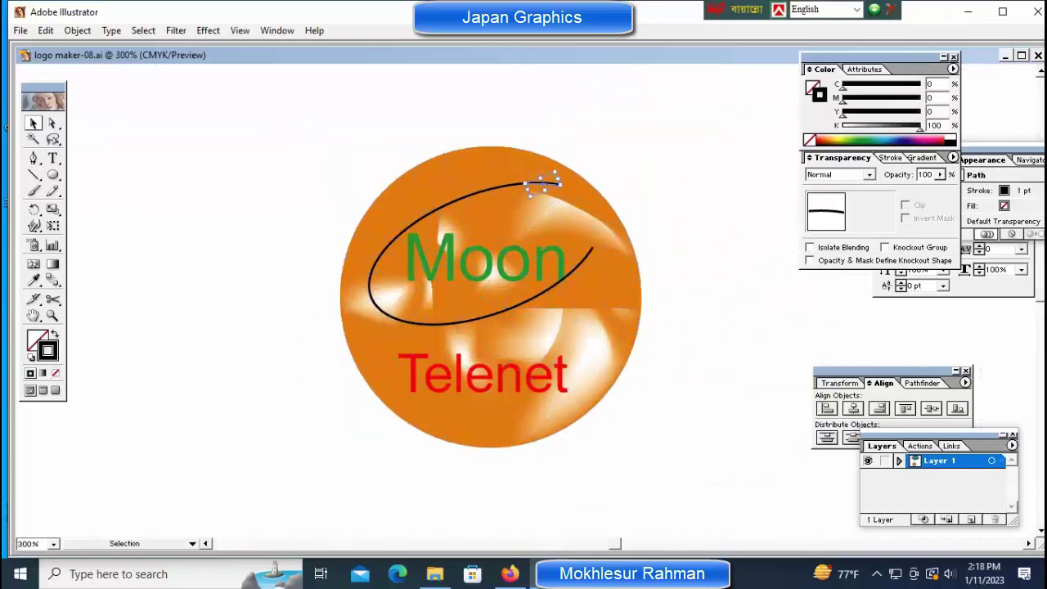
left_click(436, 207)
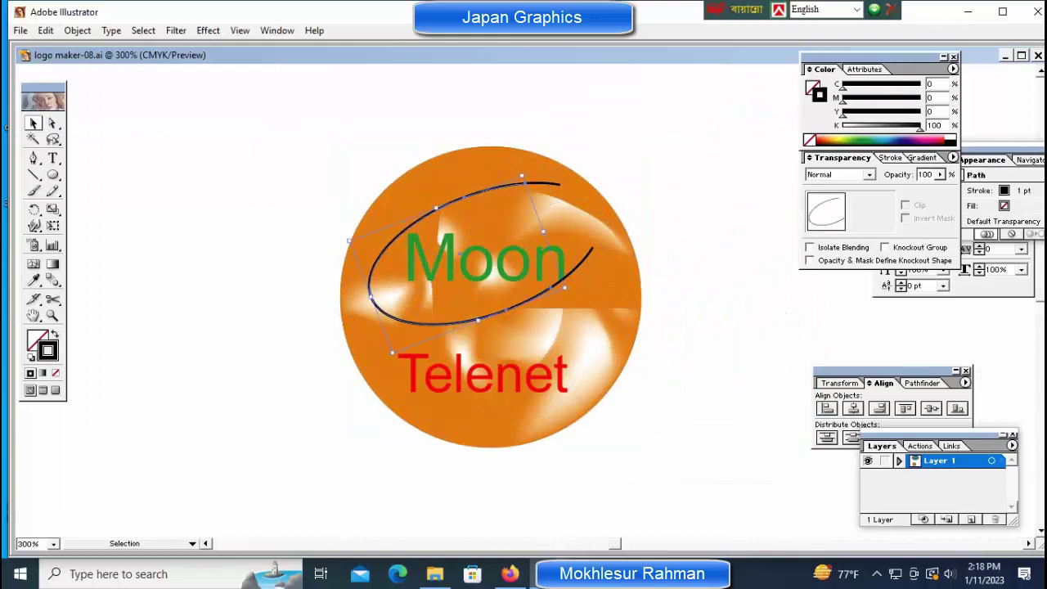
type("0")
key("Return")
key("ctrl+shift+a")
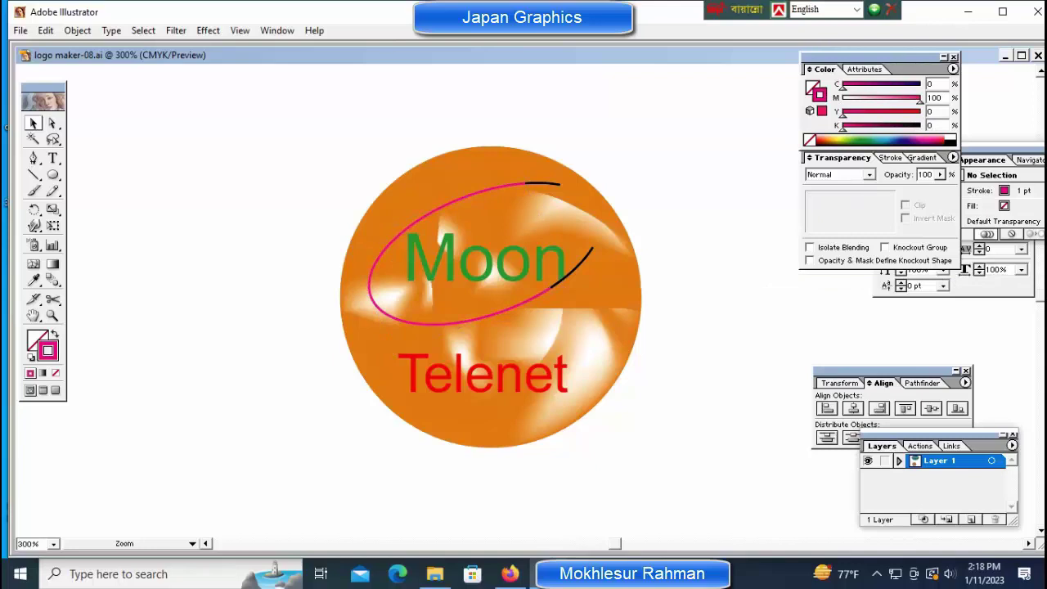
Cut the lower black end piece of the arc with Scissors and delete its outer part.
left_click(585, 249)
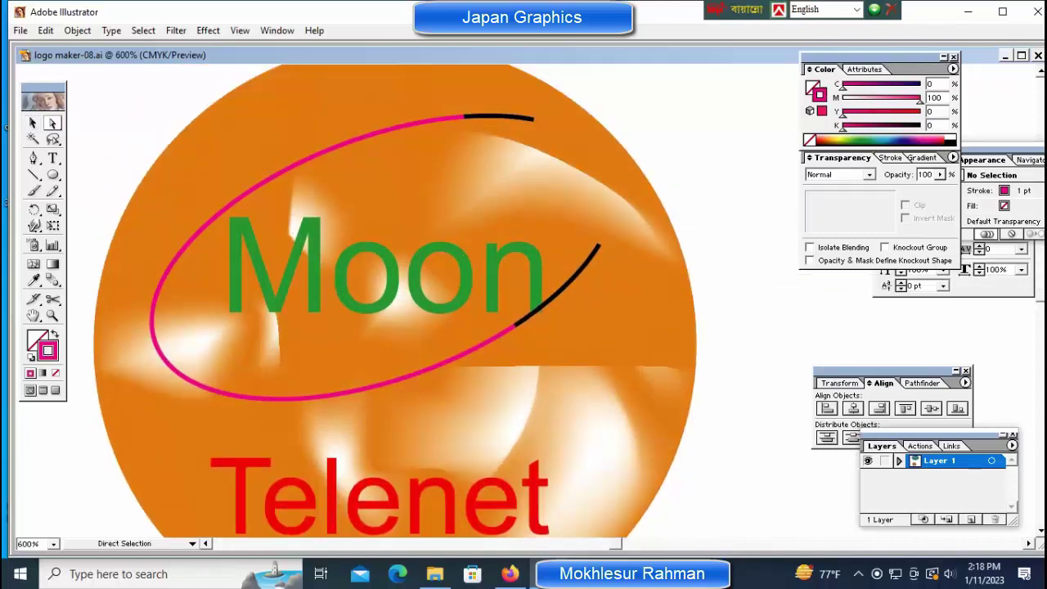
left_click(556, 283)
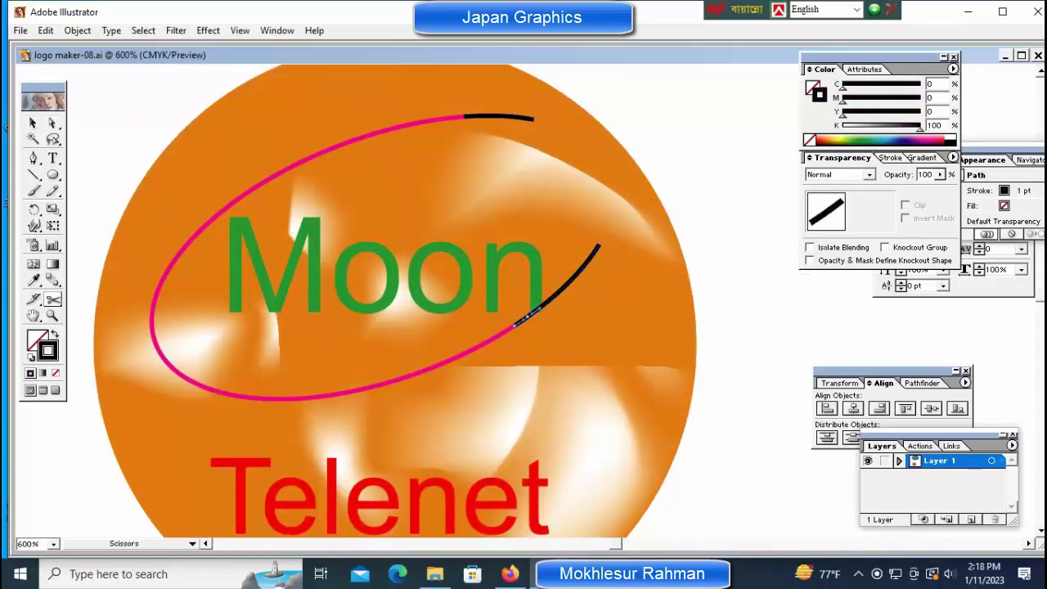
key("ctrl+1")
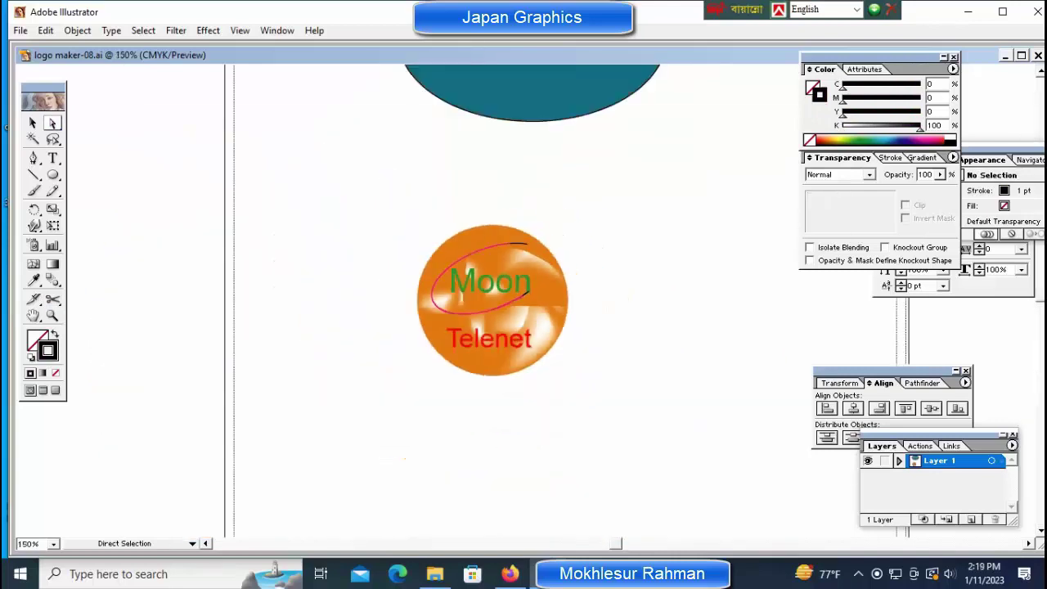
Move "Telenet" up directly beneath "Moon" and give it the same green with the Eyedropper.
key("ctrl+plus")
key("ctrl+plus")
key("ctrl+plus")
key("ctrl+plus")
left_click_drag(453, 458, 454, 381)
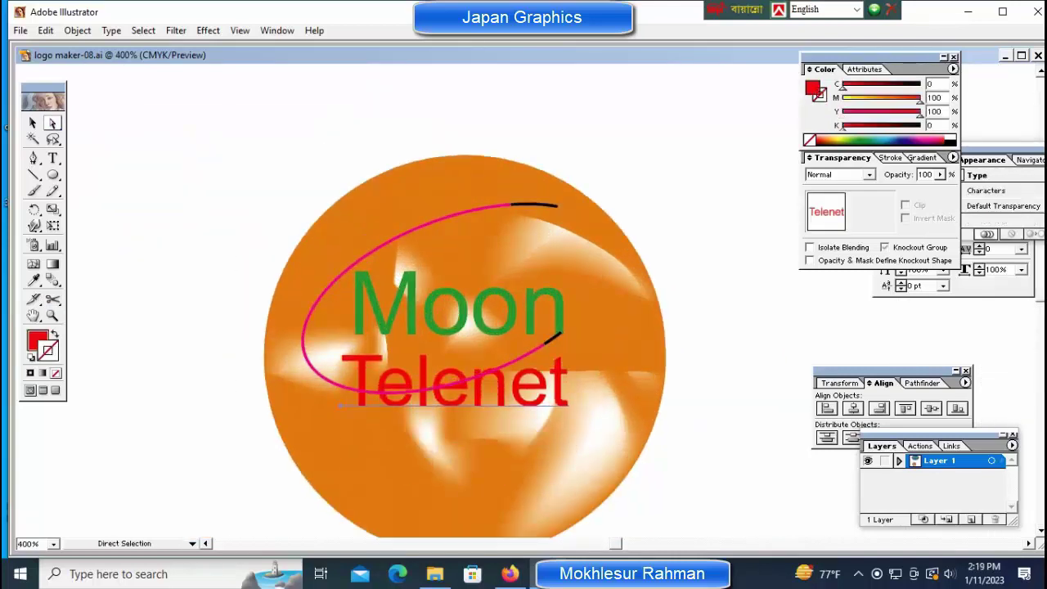
key("i")
left_click(458, 306)
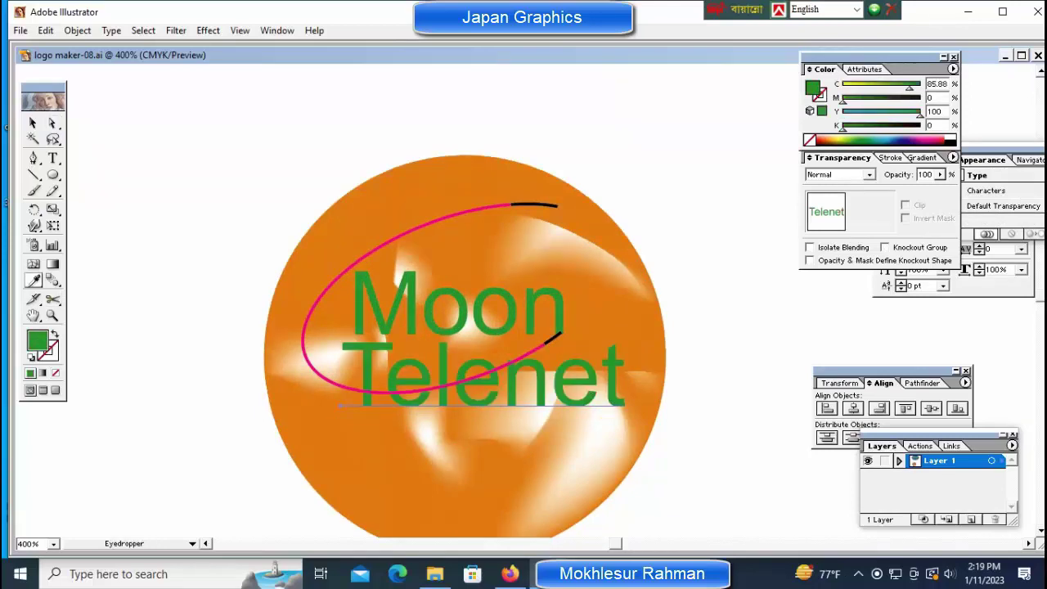
Scale "Telenet" down to the width of "Moon" and nudge it up closer to that word.
key("v")
left_click_drag(625, 318, 565, 350)
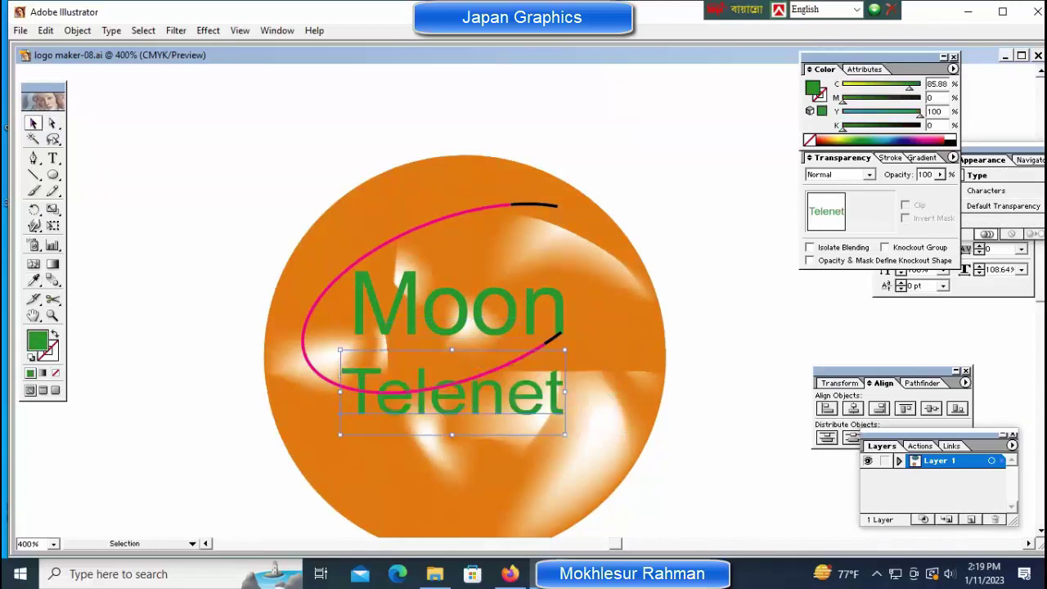
key("Up")
key("Up")
key("Up")
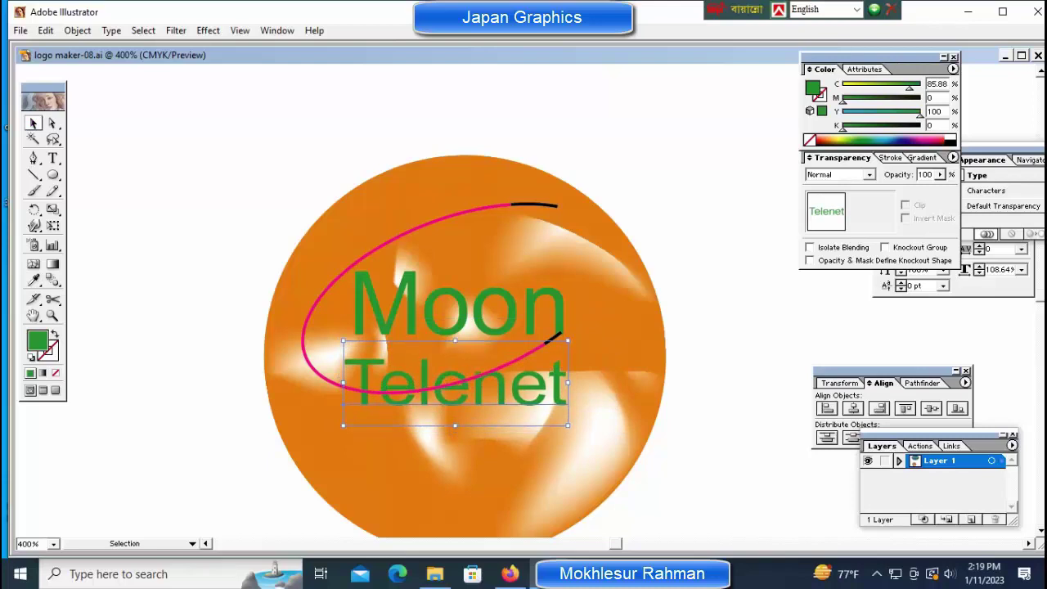
Add the text "Address:", scale it down and place it inside the circle below "Telenet".
key("ctrl+shift+a")
key("ctrl+minus")
key("ctrl+minus")
key("ctrl+minus")
key("ctrl+plus")
key("ctrl+plus")
key("ctrl+plus")
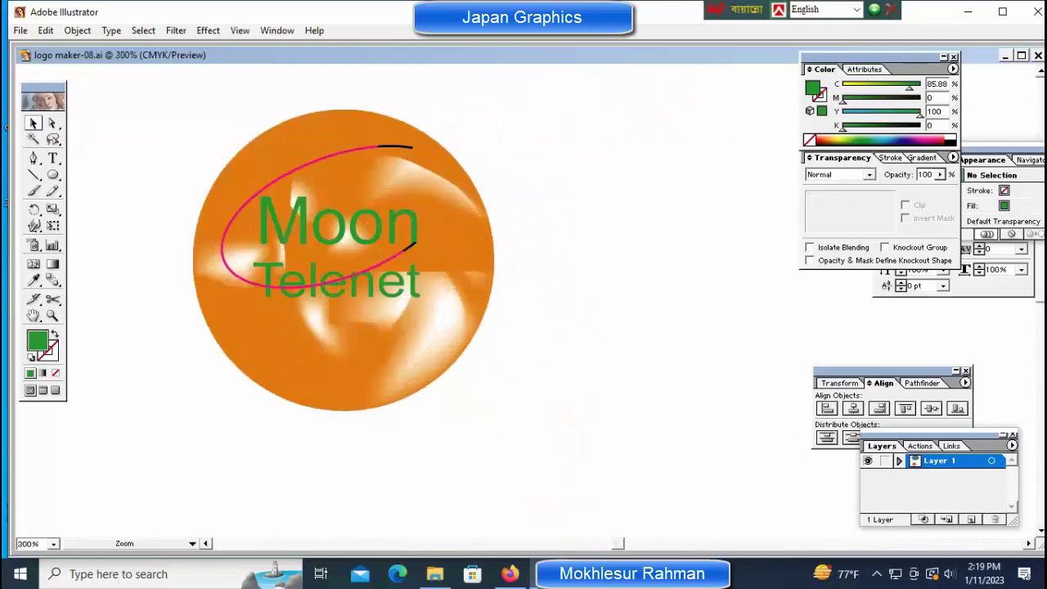
left_click(311, 486)
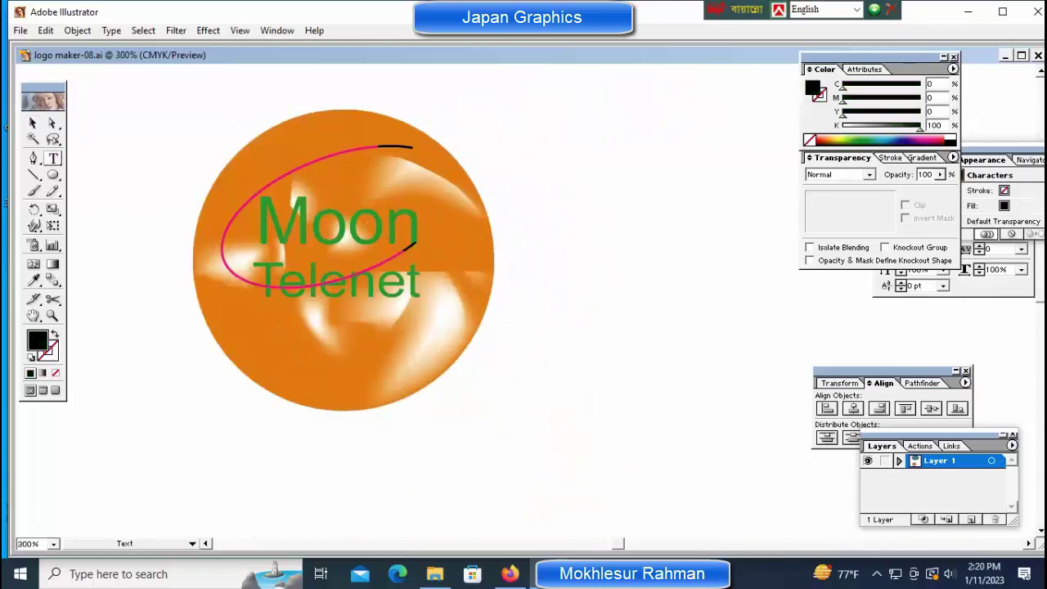
type("Address:")
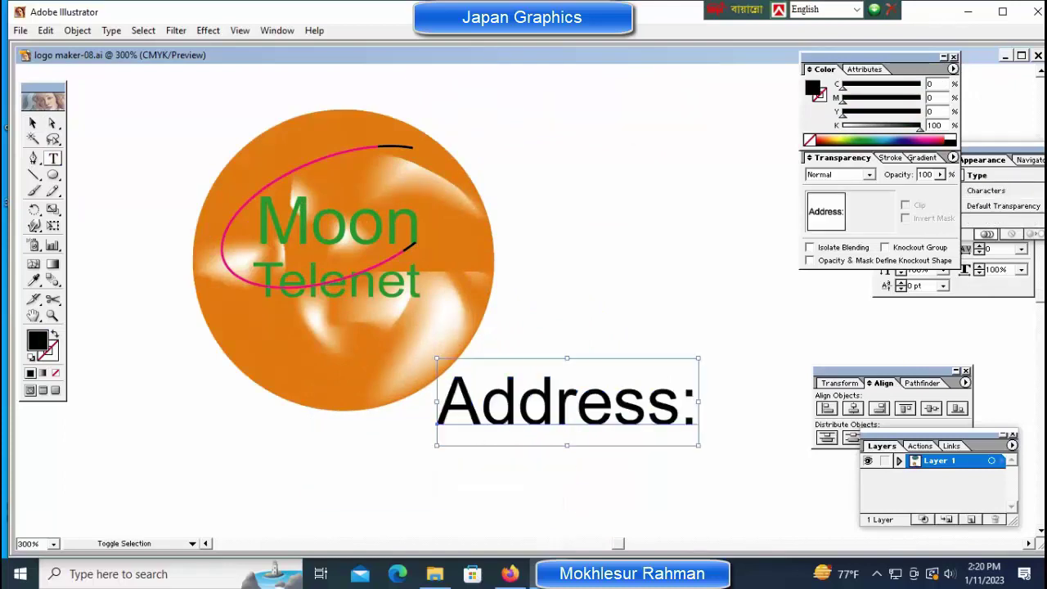
left_click_drag(567, 401, 286, 337)
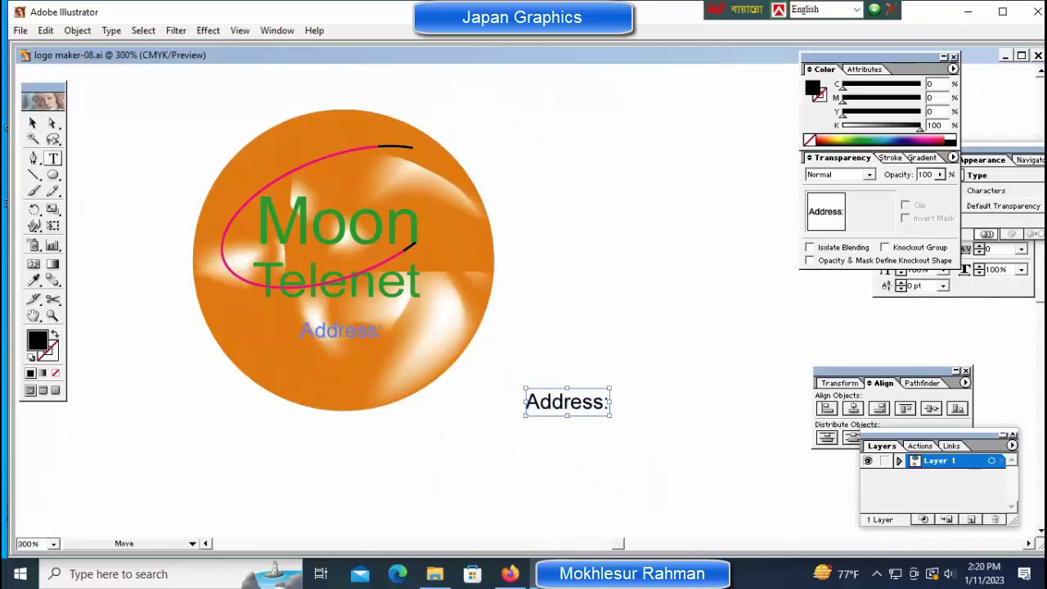
Add the text "Dhaka, Bangladesh" and place it inside the circle below "Address:".
left_click(301, 446)
type("Address:")
key("ctrl+a")
type("Dhaka, Banglades")
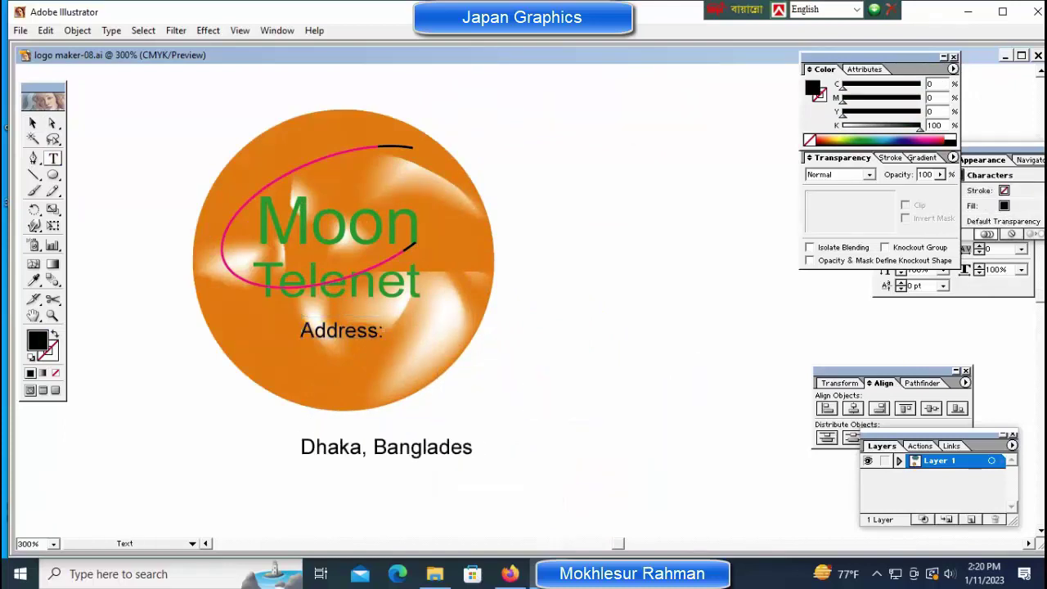
type("h")
left_click_drag(393, 447, 349, 359)
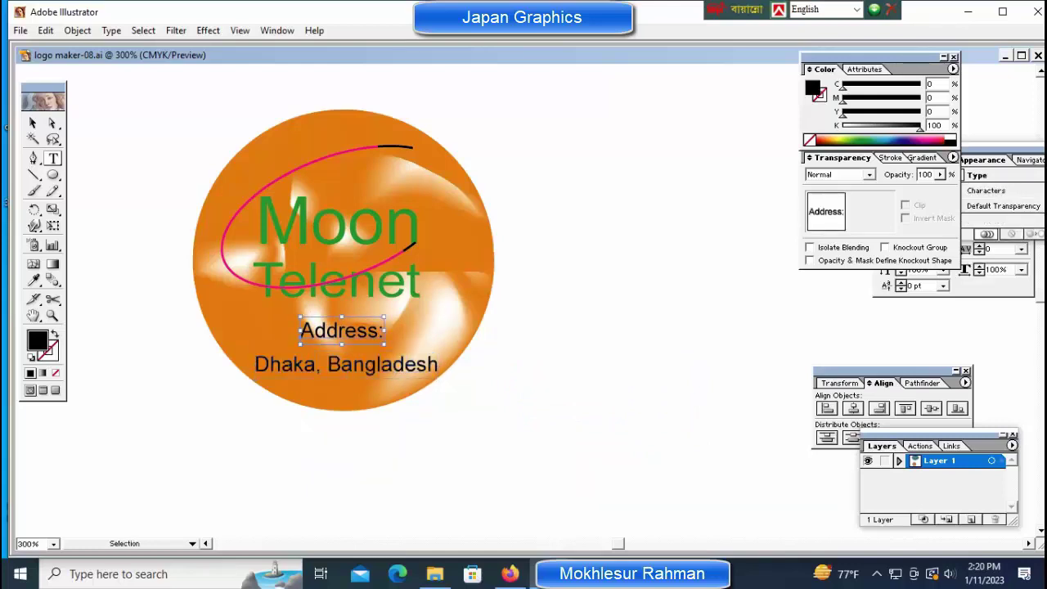
Move "Address:" down closer to "Dhaka, Bangladesh" and colour both lines white.
left_click(341, 343)
key("ctrl+shift+a")
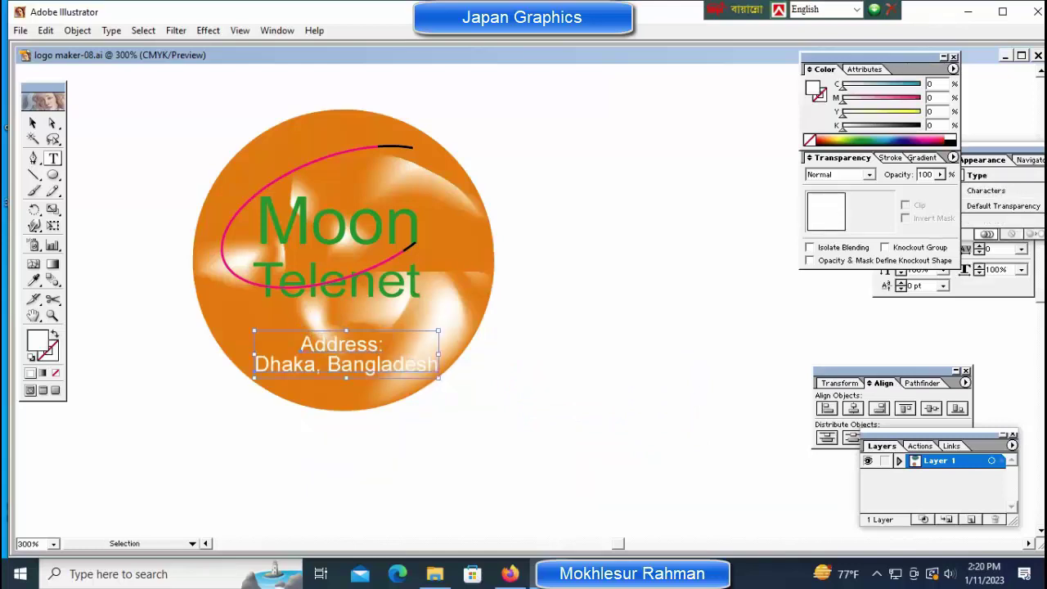
Examine the finished Moon Telenet logo at several magnifications.
key("ctrl+minus")
key("ctrl+minus")
key("ctrl+minus")
key("ctrl+plus")
key("ctrl+plus")
key("ctrl+plus")
key("ctrl+plus")
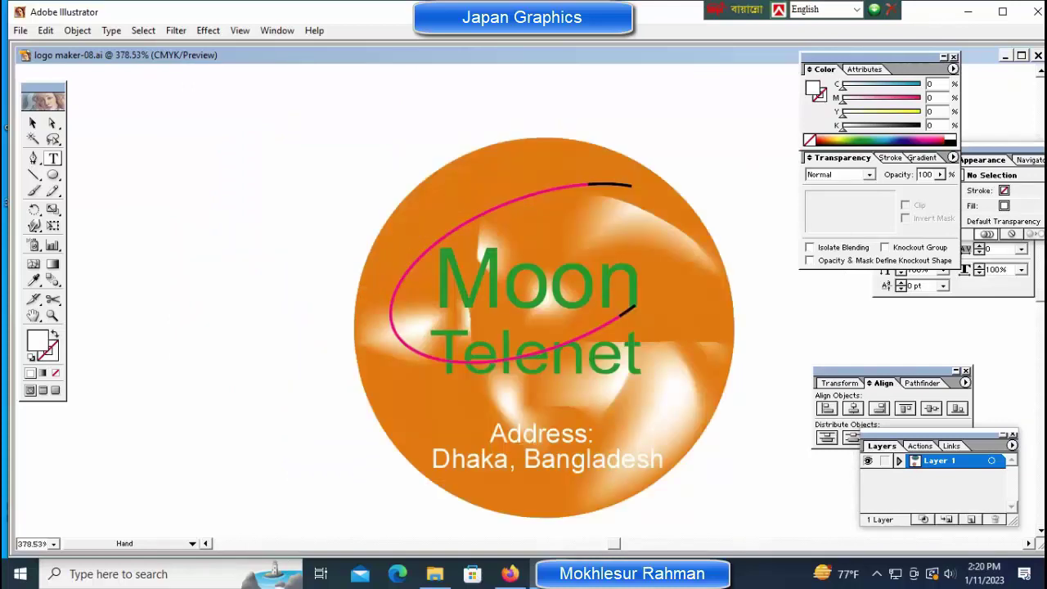
key("ctrl+minus")
key("ctrl+minus")
key("ctrl+minus")
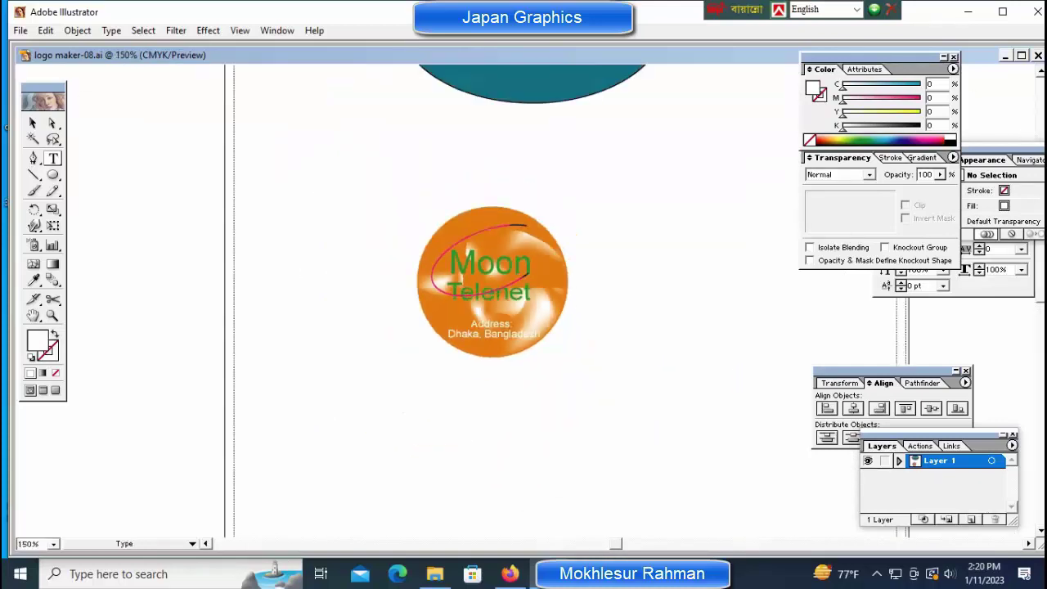
key("ctrl+plus")
key("ctrl+plus")
key("ctrl+plus")
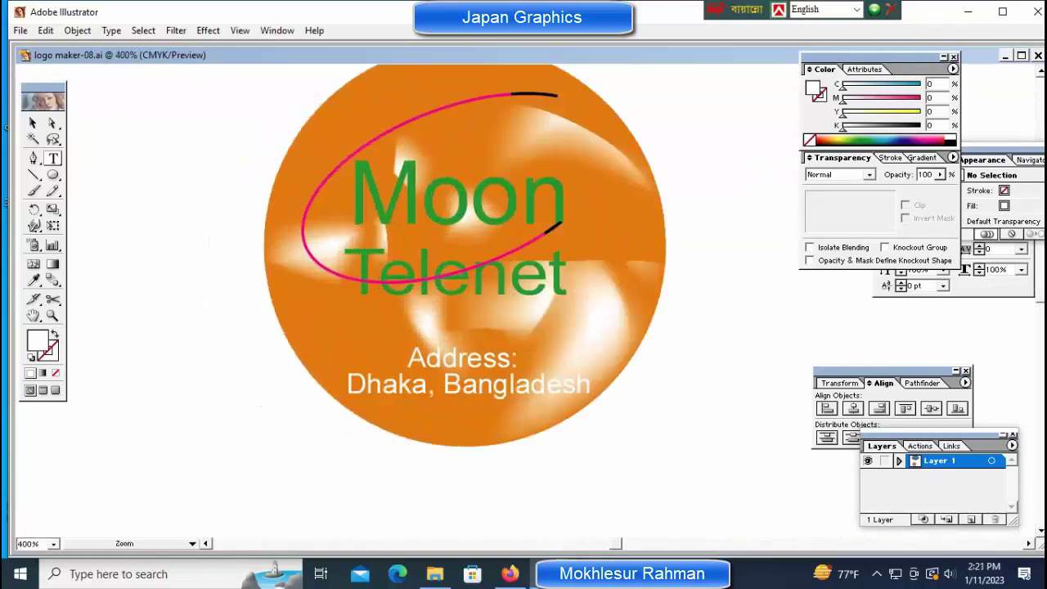
key("F9")
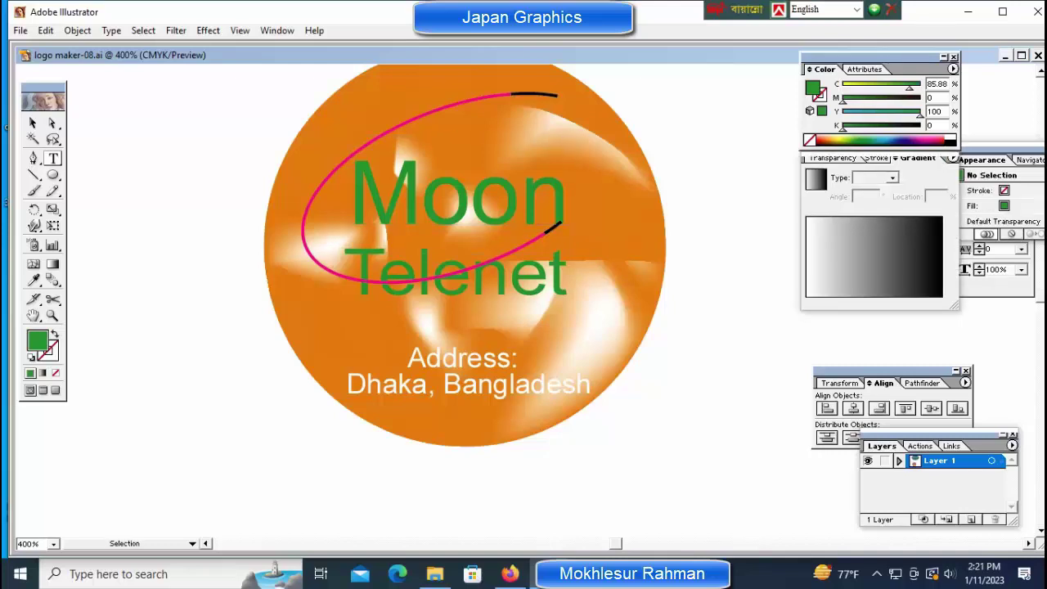
key("ctrl+minus")
key("ctrl+minus")
scroll(471, 275, "right", 2)
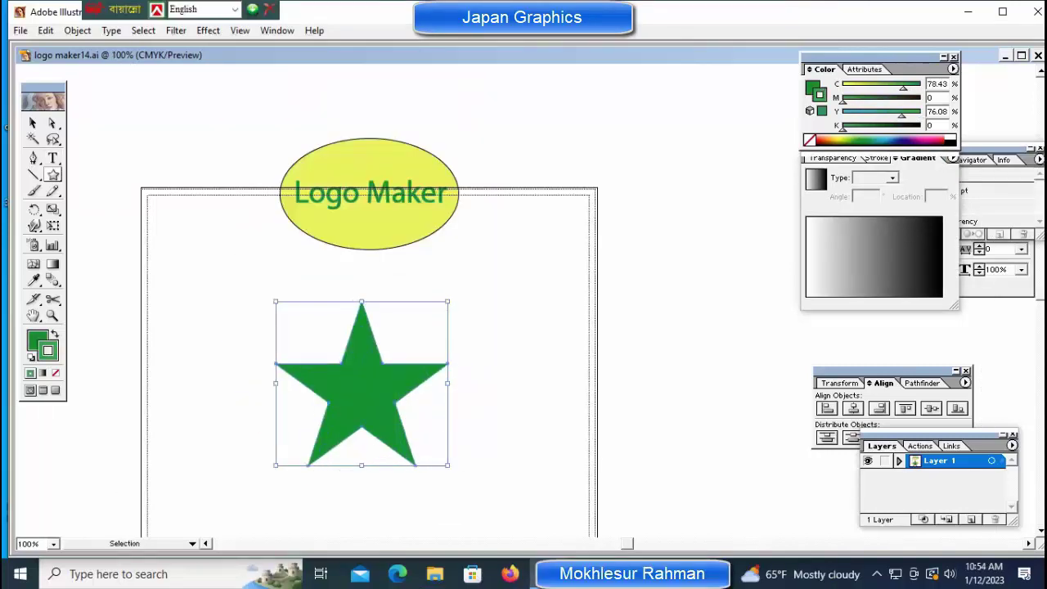
Draw a flare on the empty area left of the page in logo maker14.ai.
key("ctrl+minus")
key("ctrl+minus")
key("ctrl+plus")
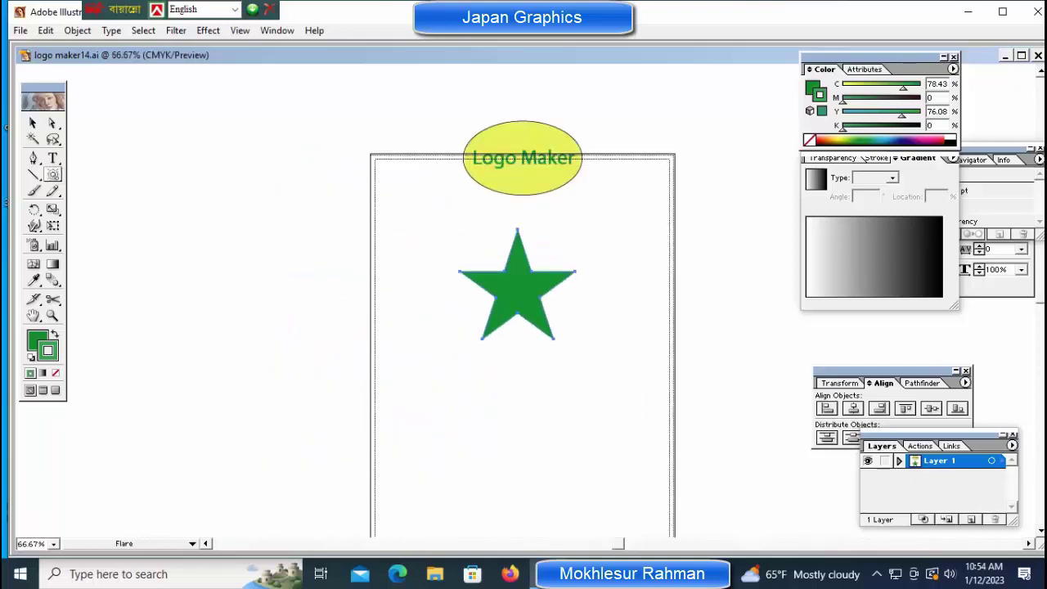
left_click_drag(211, 325, 298, 409)
key("ctrl+z")
Draw a green hexagon with the Polygon tool and move it onto the page below the star.
left_click_drag(53, 174, 98, 176)
mouse_move(387, 345)
left_mouse_down()
mouse_move(308, 359)
mouse_move(217, 159)
mouse_move(229, 209)
left_mouse_up()
key("ctrl+a")
left_click_drag(302, 205, 483, 428)
Move the flare onto the centre of the green hexagon.
left_click(212, 325)
left_click_drag(213, 325, 476, 425)
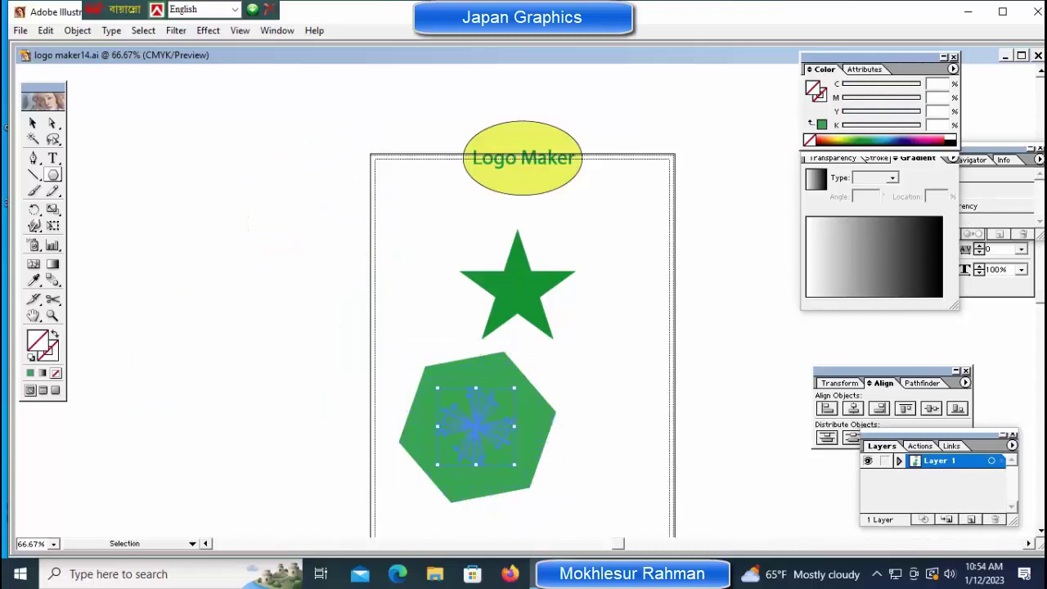
Check the flare on the green hexagon in outline view, set its stroke to none and move it off beside the hexagon.
key("ctrl+equal")
key("ctrl+equal")
key("ctrl+y")
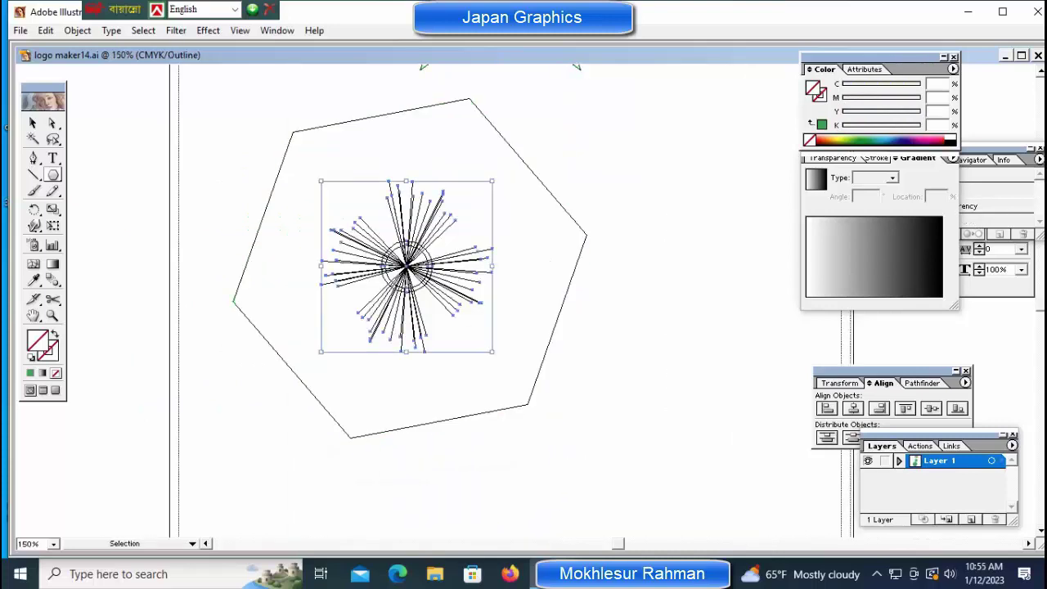
key("ctrl+shift+a")
key("ctrl+y")
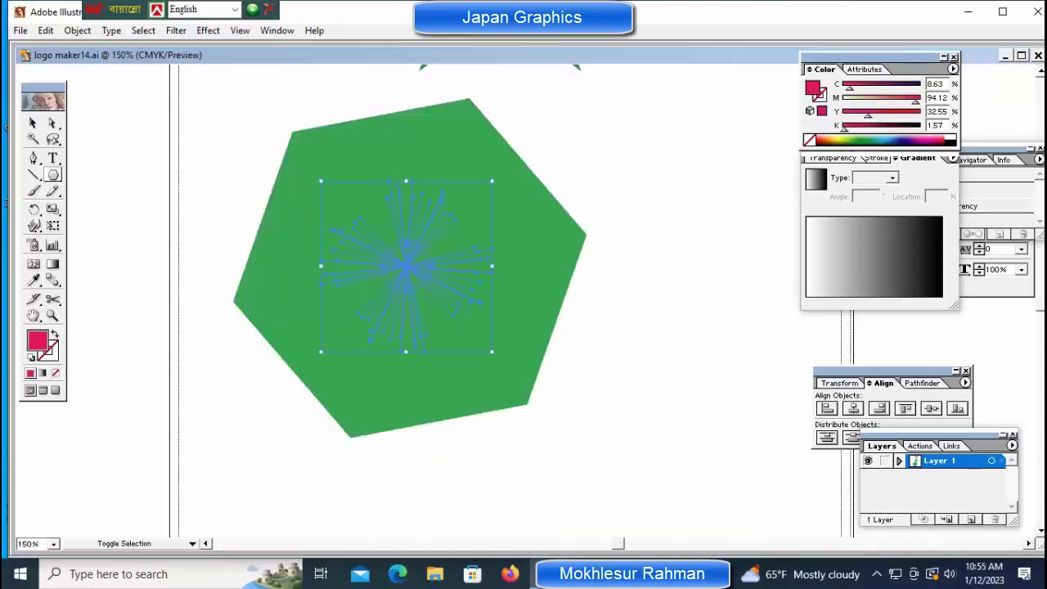
left_click(407, 266, "ctrl")
key("x")
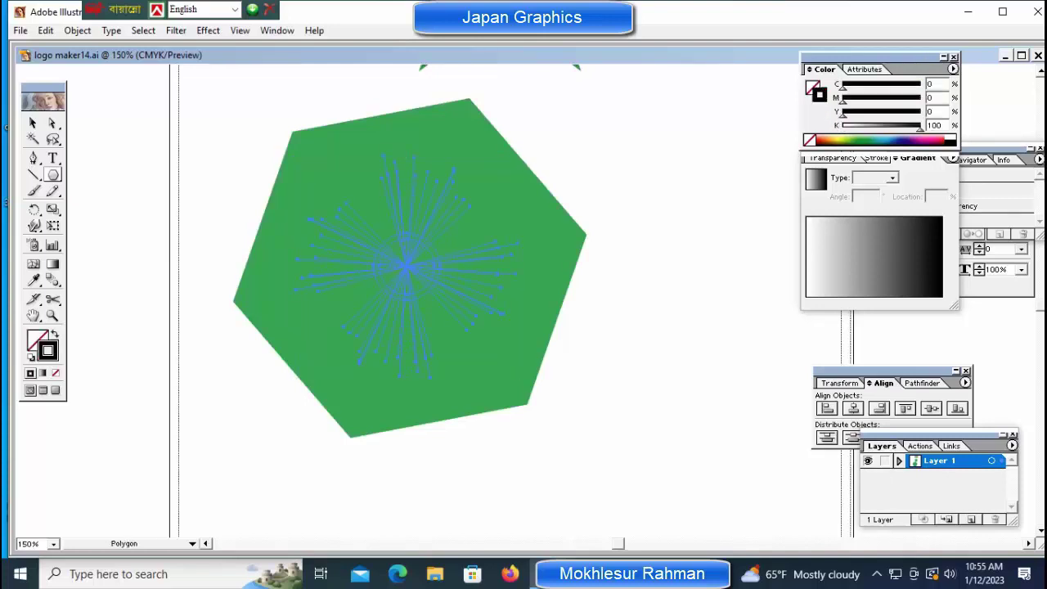
key("slash")
left_click_drag(406, 266, 654, 229)
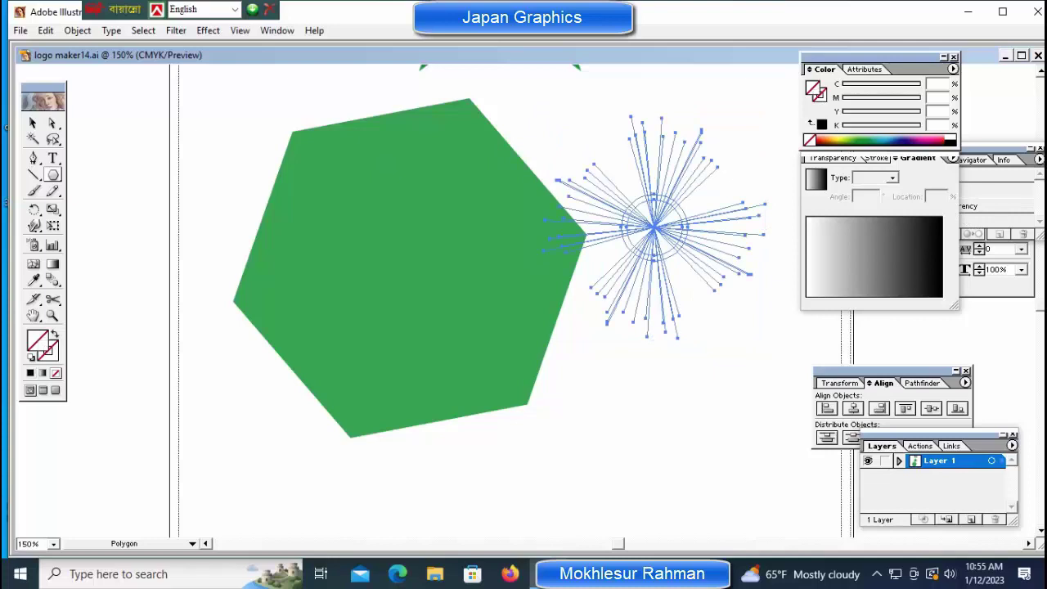
key("ctrl+shift+a")
key("ctrl+minus")
key("ctrl+minus")
key("ctrl+minus")
left_click_drag(573, 291, 487, 298)
key("ctrl+shift+a")
key("comma")
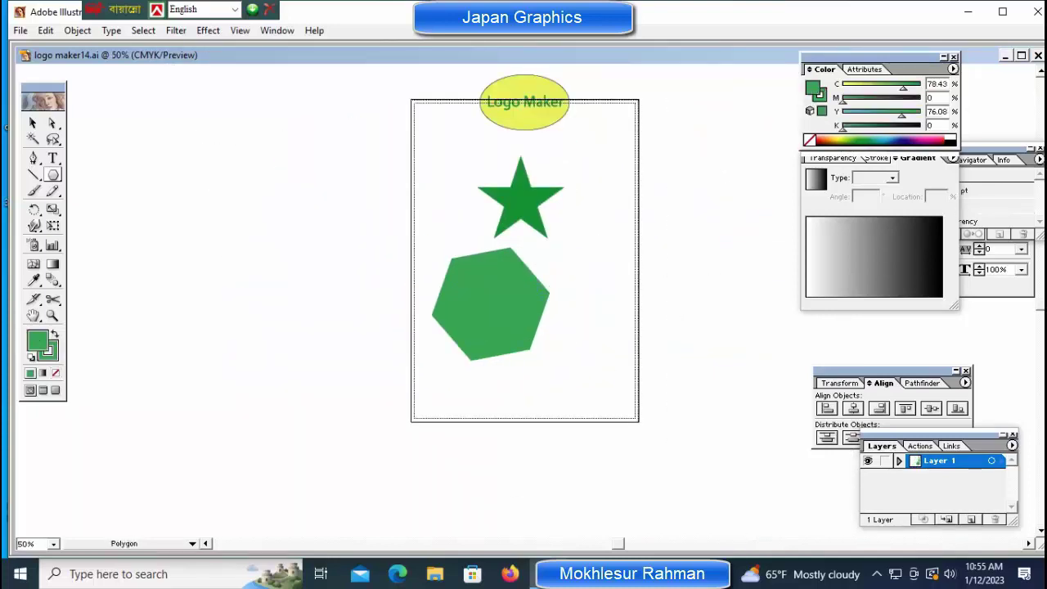
left_click_drag(52, 174, 169, 176)
left_click_drag(180, 242, 236, 243)
left_click(271, 328)
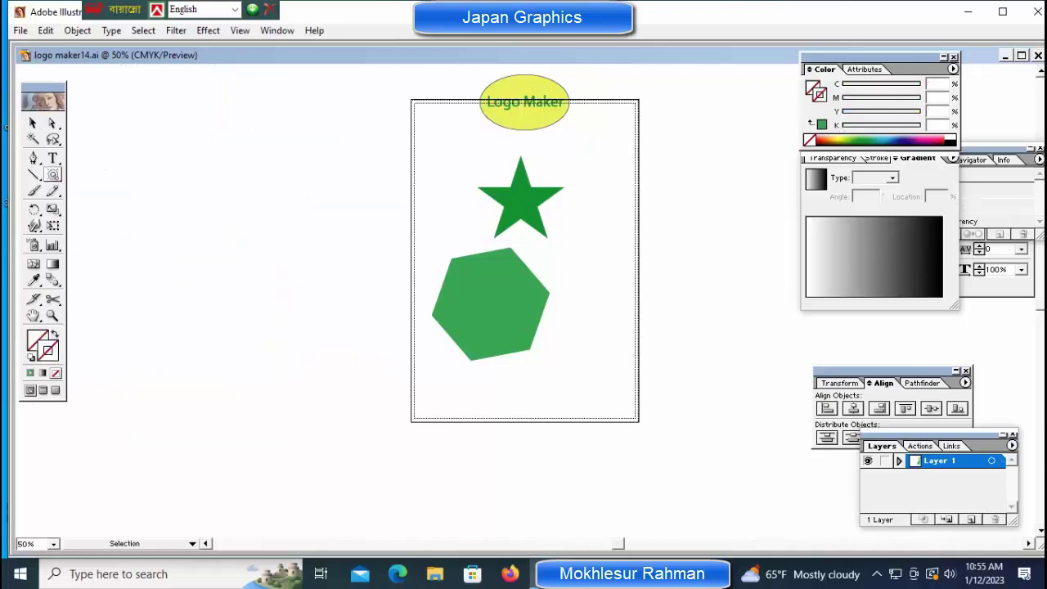
key("ctrl+z")
key("ctrl+z")
Detach the shape tools as a floating palette and centre the pink star vertically on the green hexagon.
left_click_drag(53, 175, 175, 176)
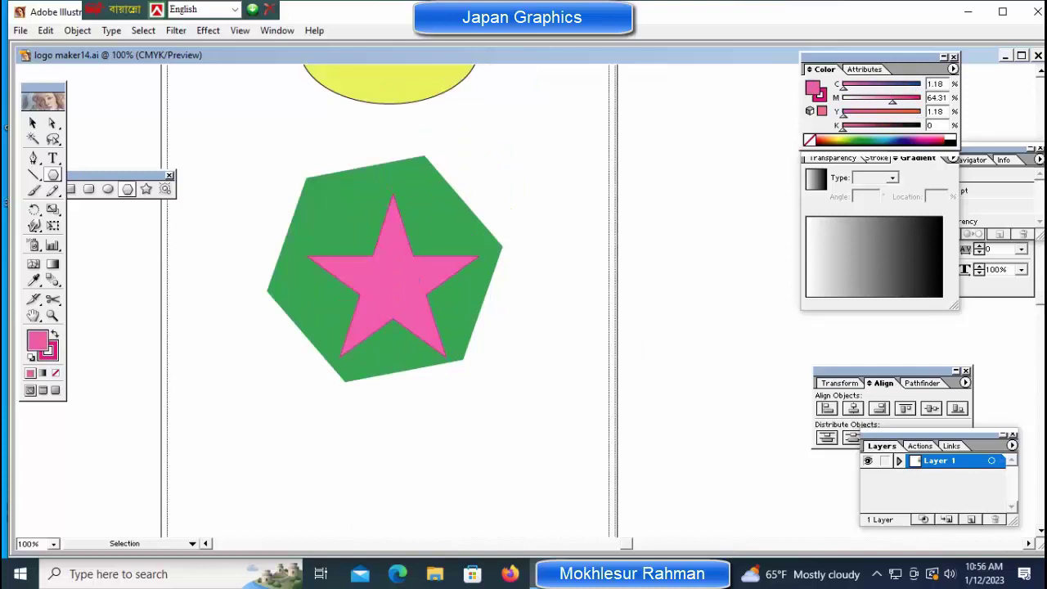
key("ctrl+a")
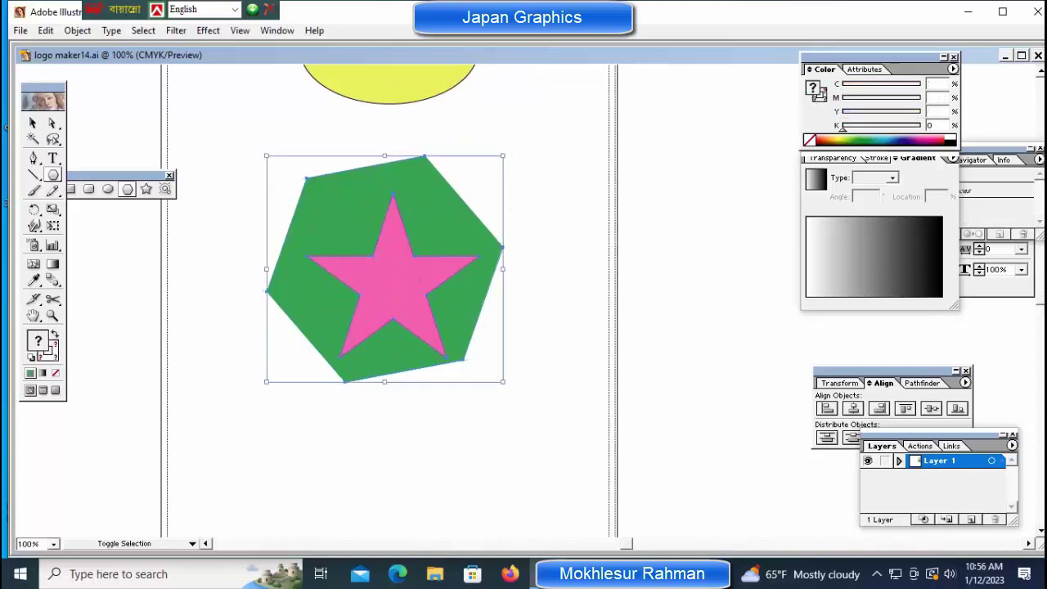
key("alt+h")
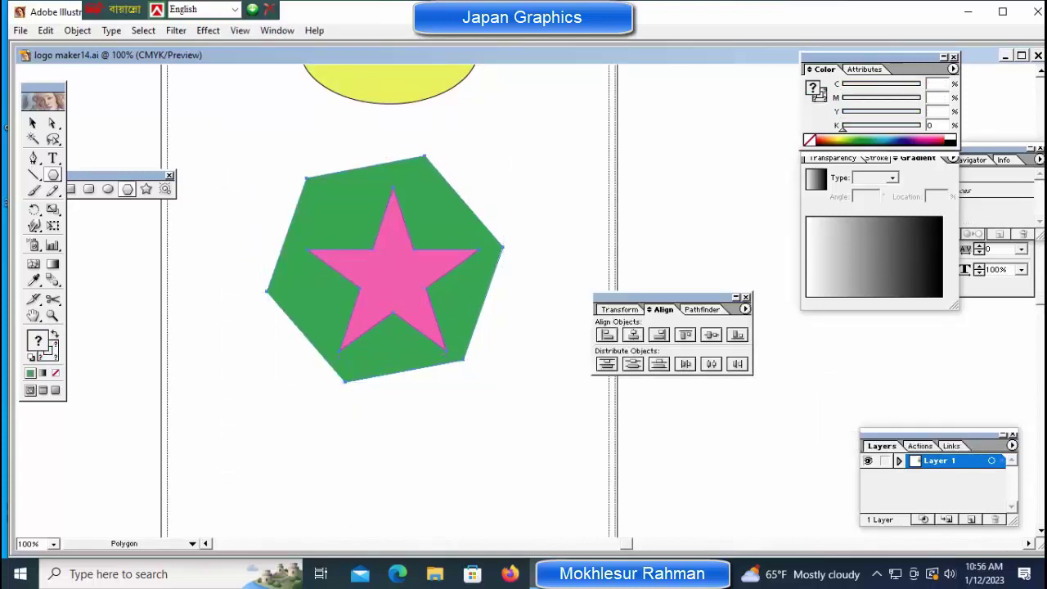
key("ctrl+shift+a")
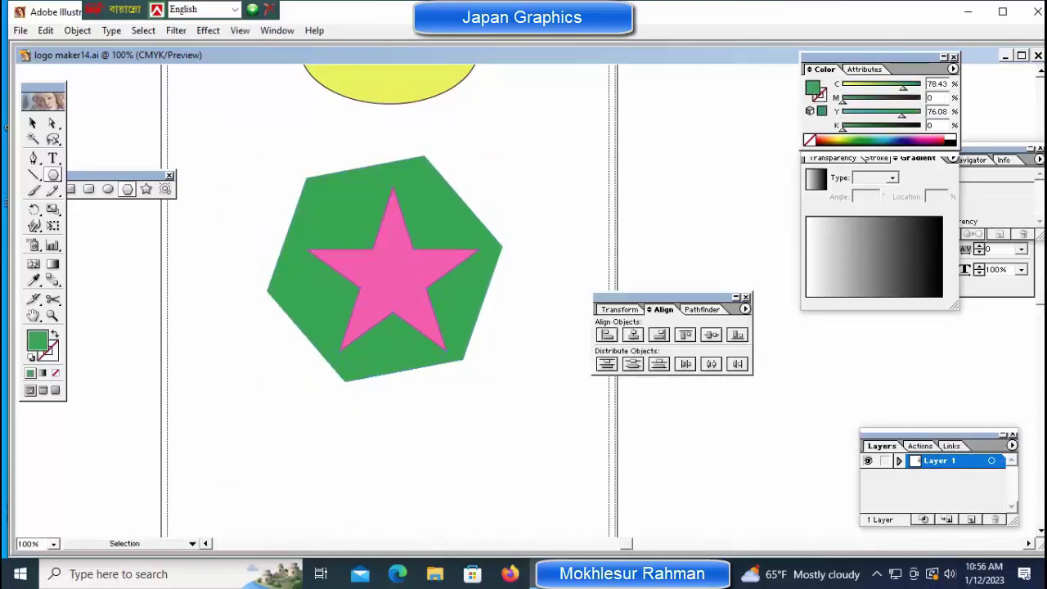
Enlarge the pink star on the hexagon and rotate it slightly clockwise.
key("ctrl+minus")
key("ctrl+minus")
key("ctrl+1")
left_click_drag(409, 327, 335, 327)
left_click(319, 311)
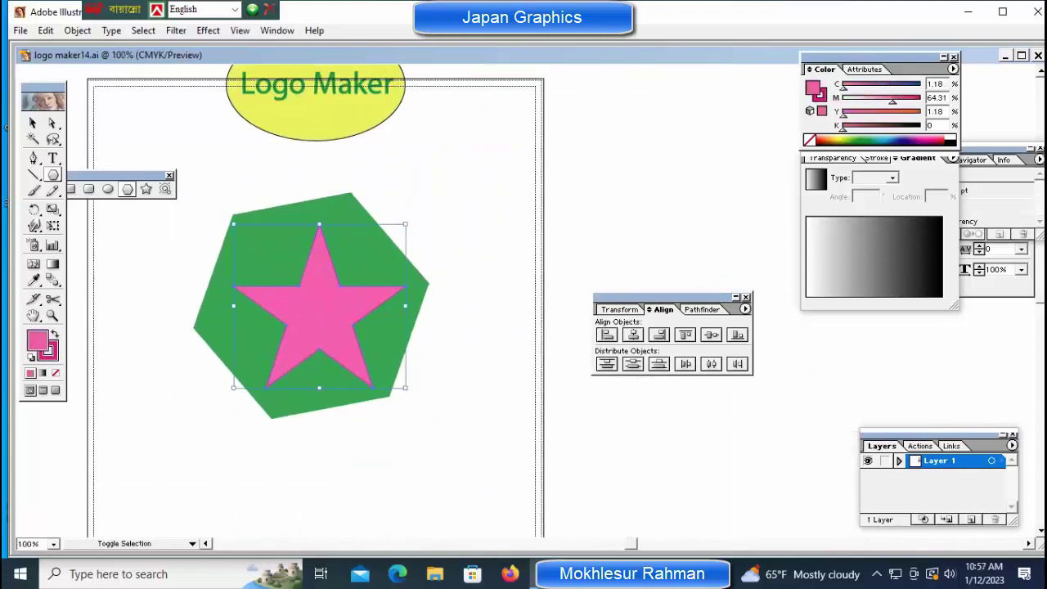
left_click_drag(424, 208, 446, 239)
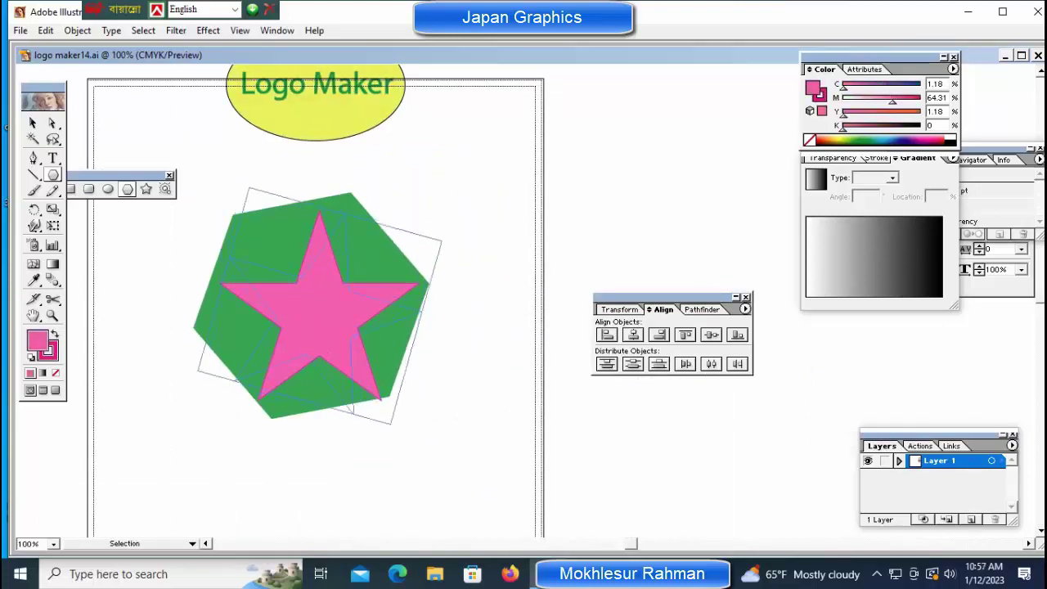
left_click(440, 219)
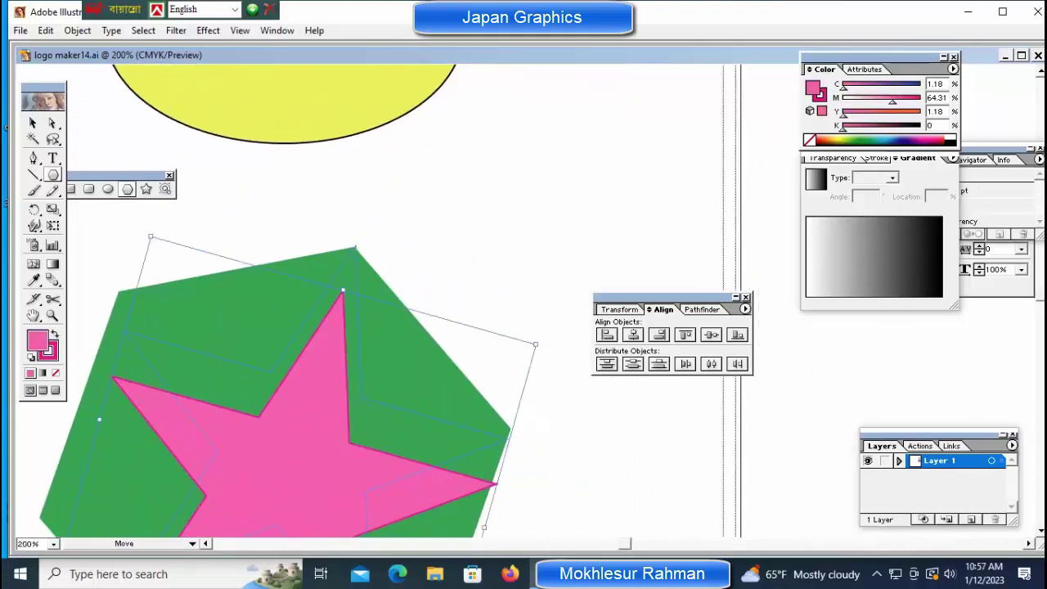
Move the rotated star so that its upper tip meets the hexagon's topmost corner.
key("ctrl+z")
key("ctrl+0")
key("ctrl+plus")
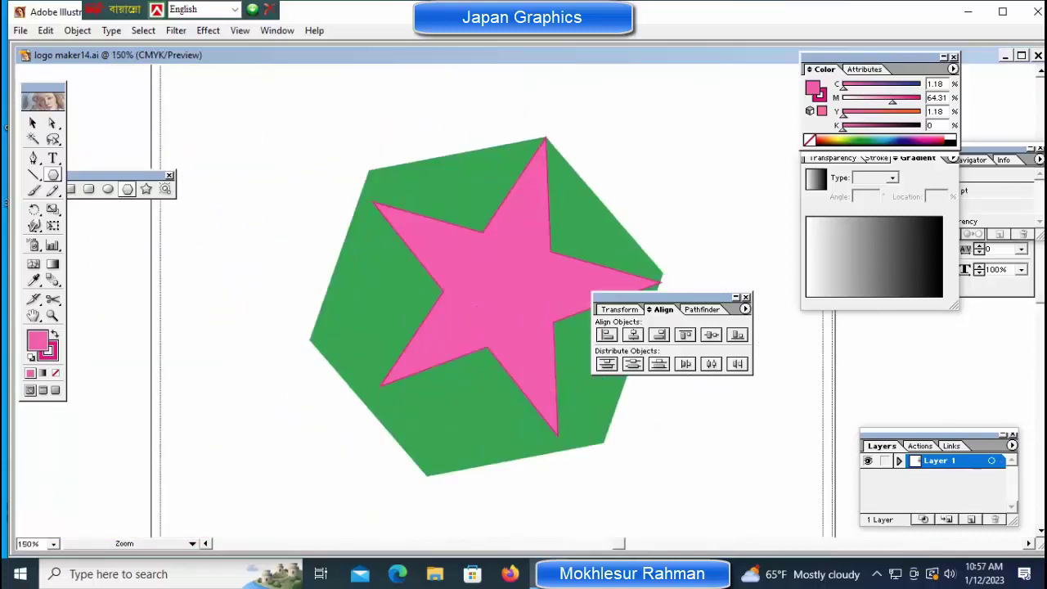
Lock the green hexagon behind the pink star.
key("ctrl+plus")
key("ctrl+plus")
key("ctrl+plus")
left_click(78, 30)
mouse_move(82, 107)
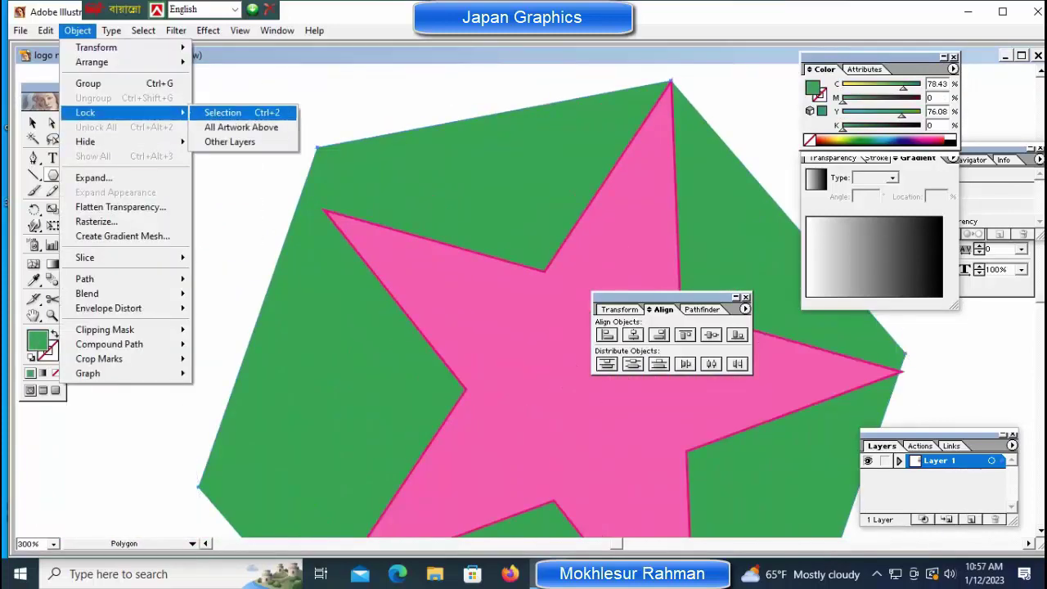
left_click(221, 107)
Reshape the star by moving only its upper-left tip onto the hexagon's upper-left corner.
left_click(52, 123)
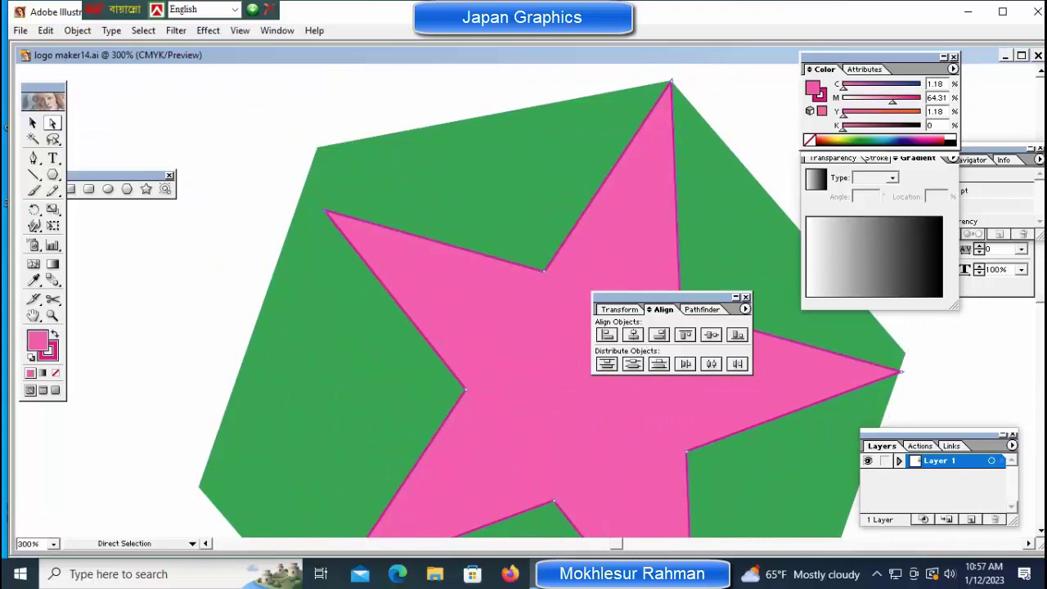
left_click_drag(326, 211, 318, 149)
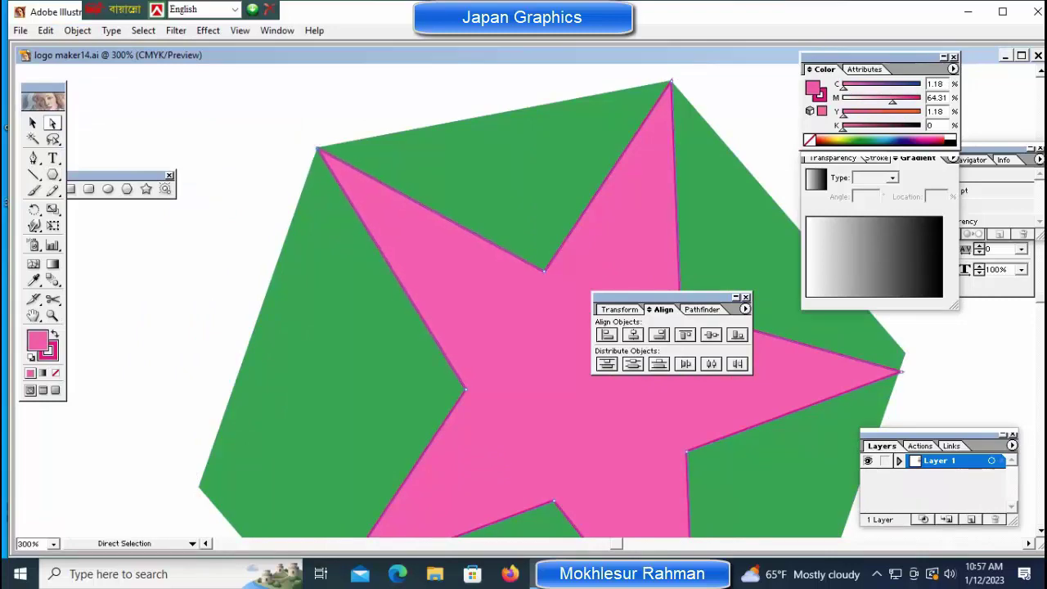
key("ctrl+0")
key("ctrl+plus")
key("ctrl+plus")
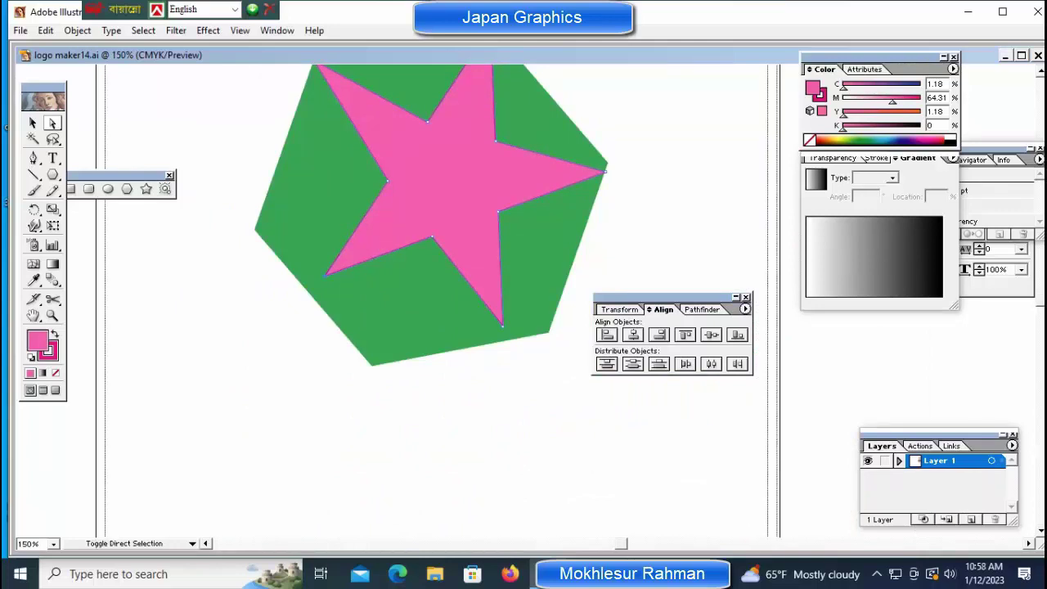
Move the star's two lower tips onto the hexagon's left and bottom corners, shifting the adjoining inner points outward to the left.
left_click_drag(357, 227, 344, 218)
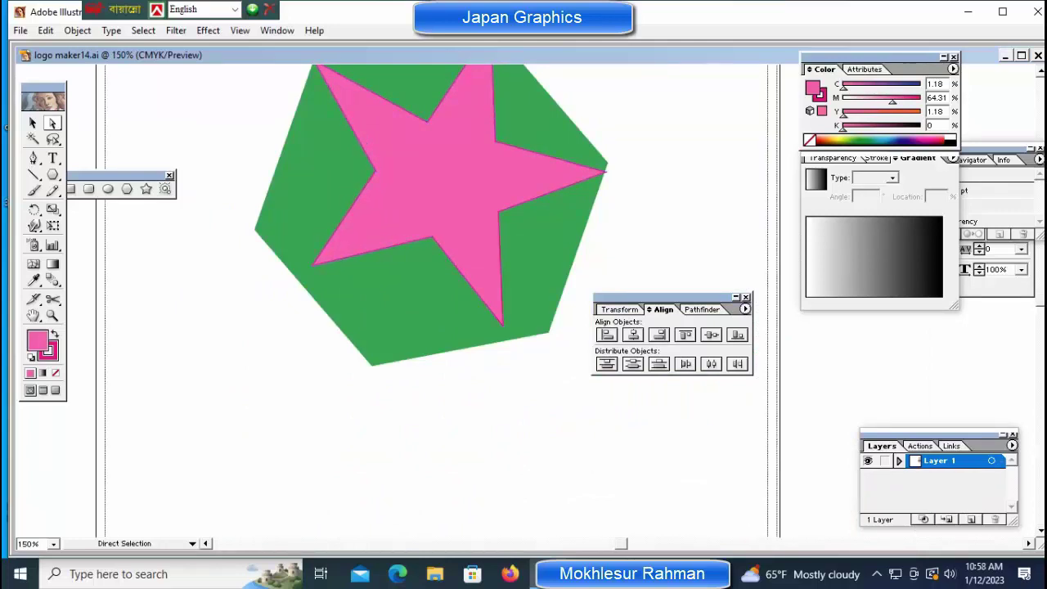
left_click_drag(314, 265, 269, 225)
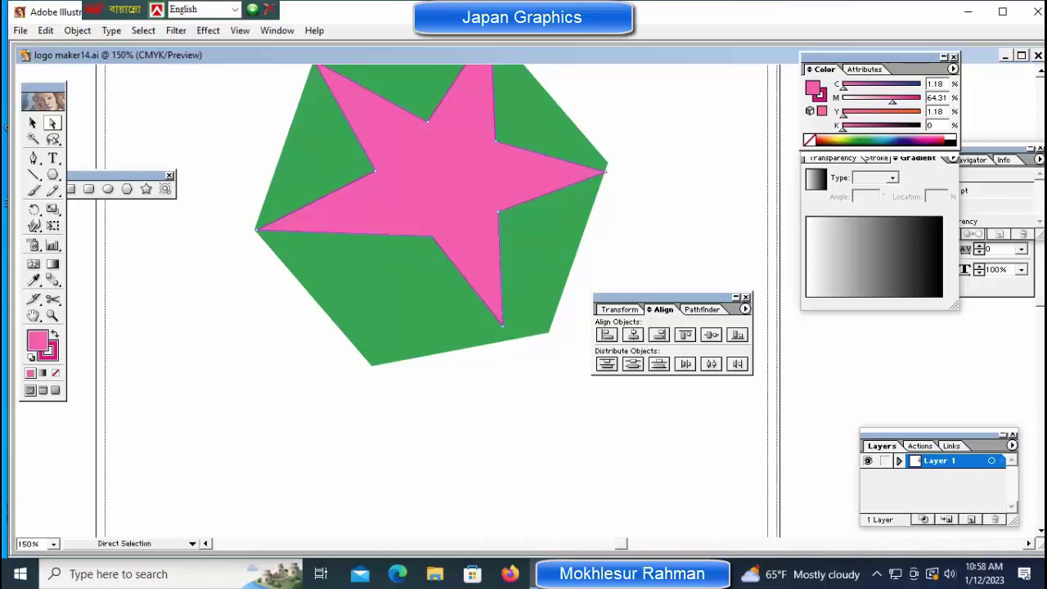
left_click_drag(434, 237, 394, 237)
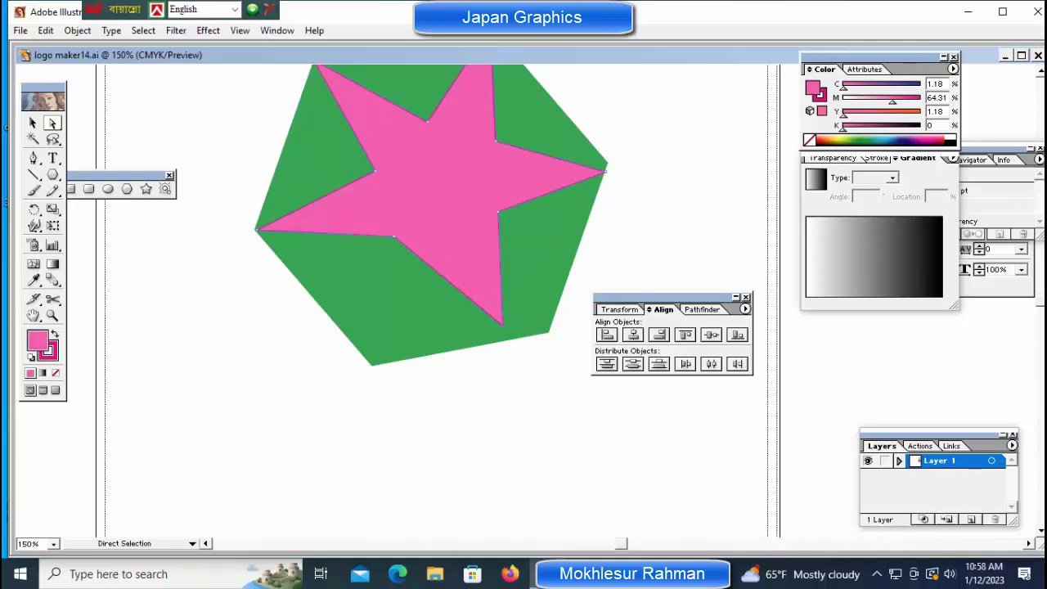
left_click_drag(502, 324, 374, 367)
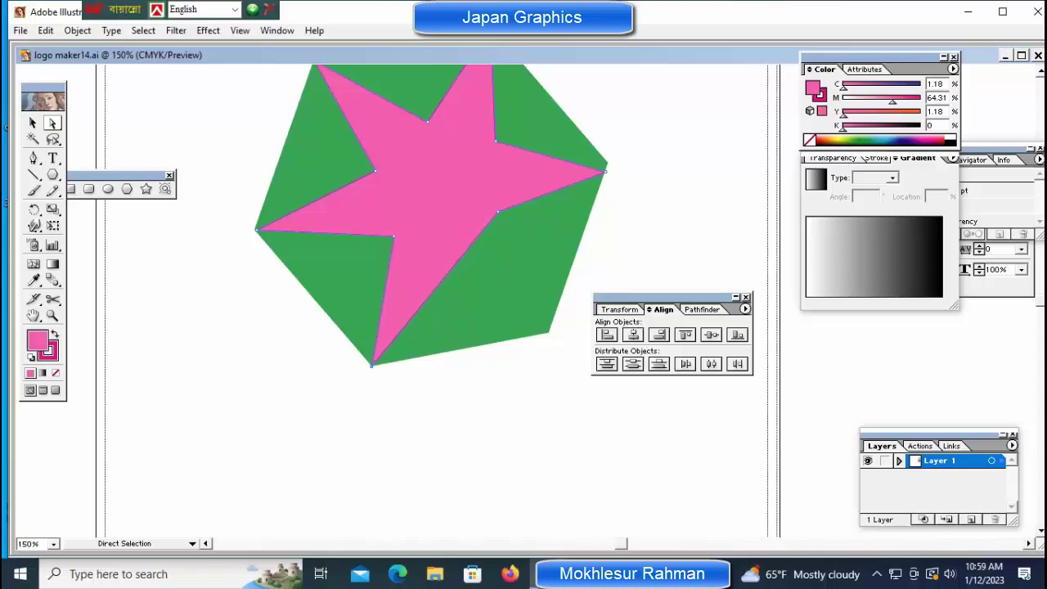
Fit the star's right tip exactly onto the hexagon's right corner, checking the top tip as well.
left_click_drag(413, 270, 376, 377)
left_click(367, 299)
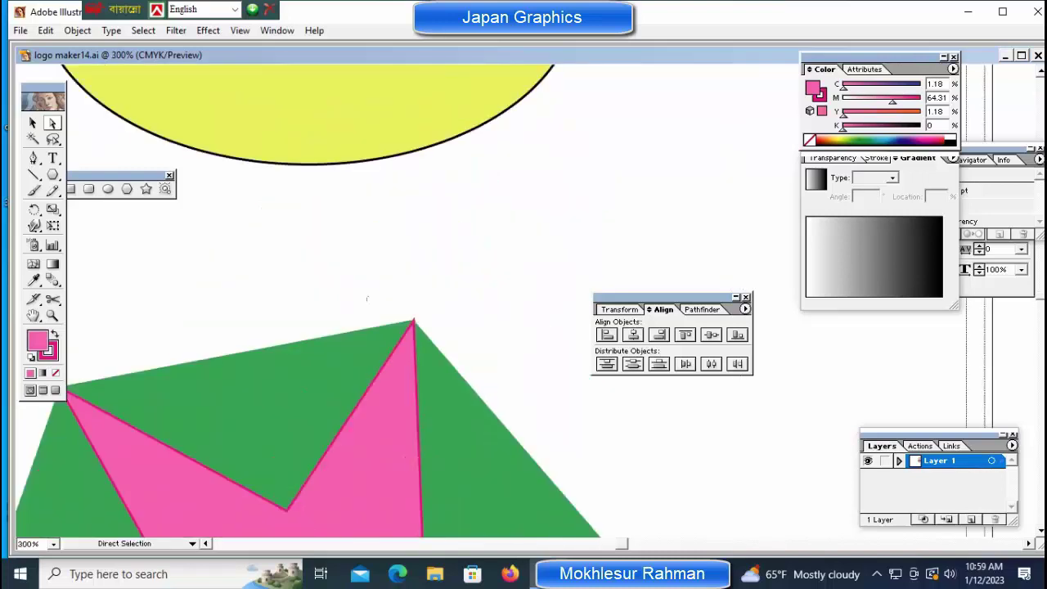
left_click_drag(413, 503, 250, 139)
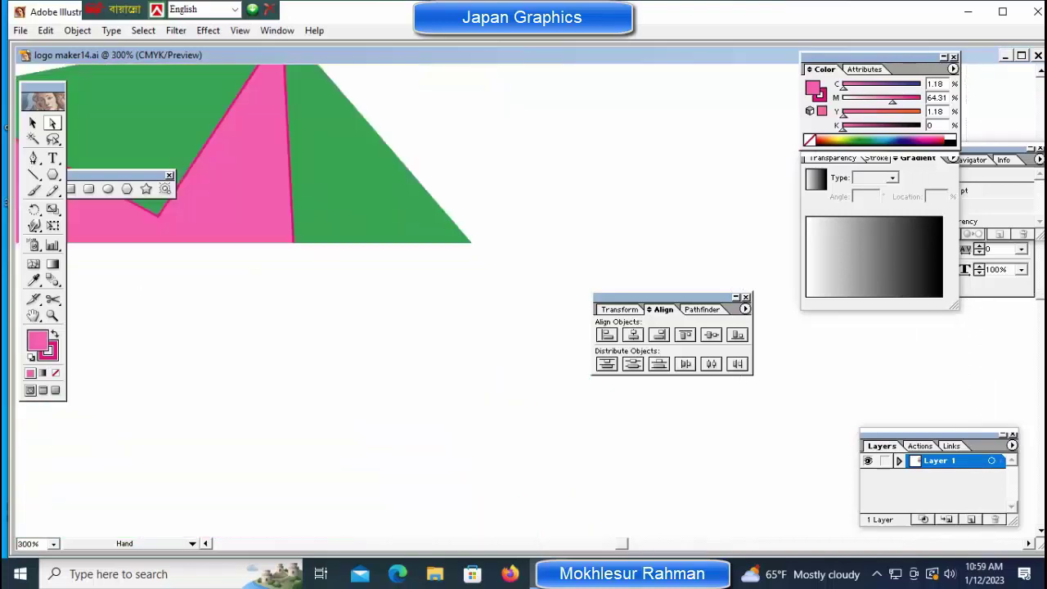
left_click_drag(478, 243, 481, 224)
key("ctrl+minus")
key("ctrl+minus")
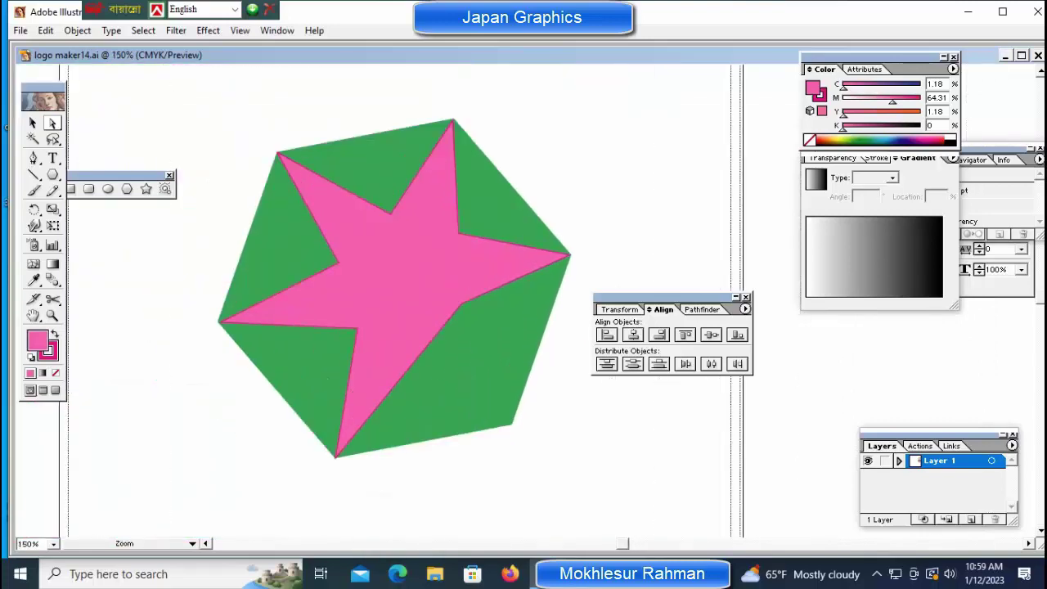
Pull the star's inner point between the right and bottom tips further in towards its centre.
key("ctrl+plus")
key("ctrl+plus")
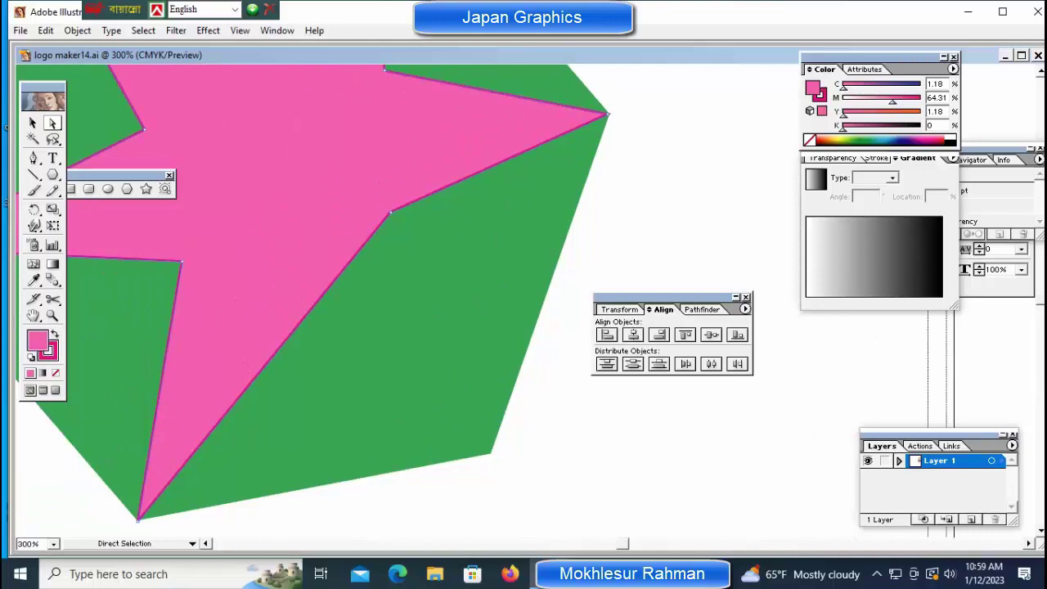
left_click_drag(390, 212, 347, 262)
key("ctrl+shift+a")
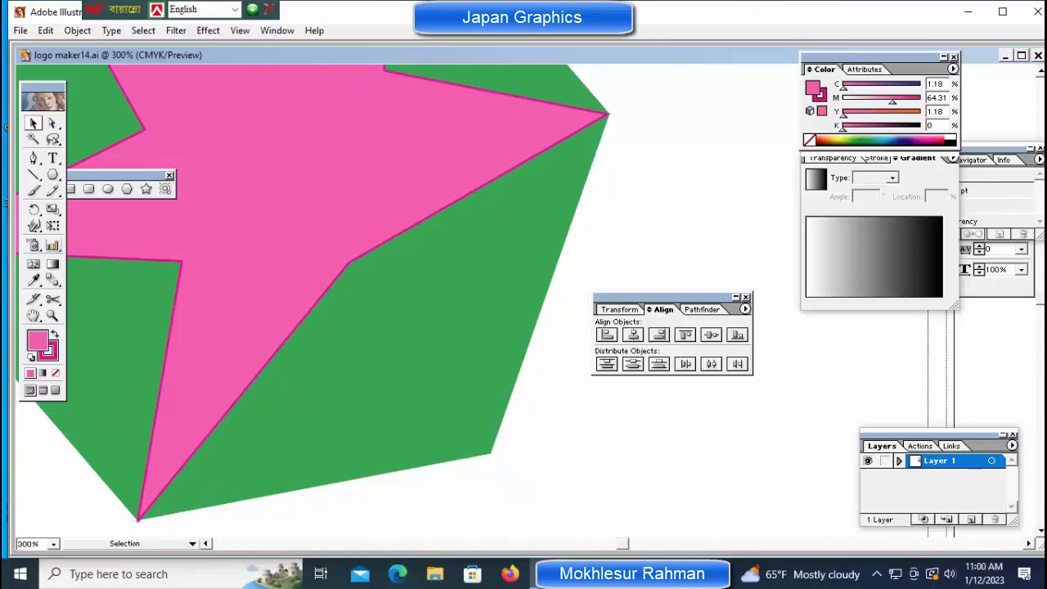
Cut the star's outline with the Scissors around the inner point between the right and bottom tips and remove the short corner piece.
key("c")
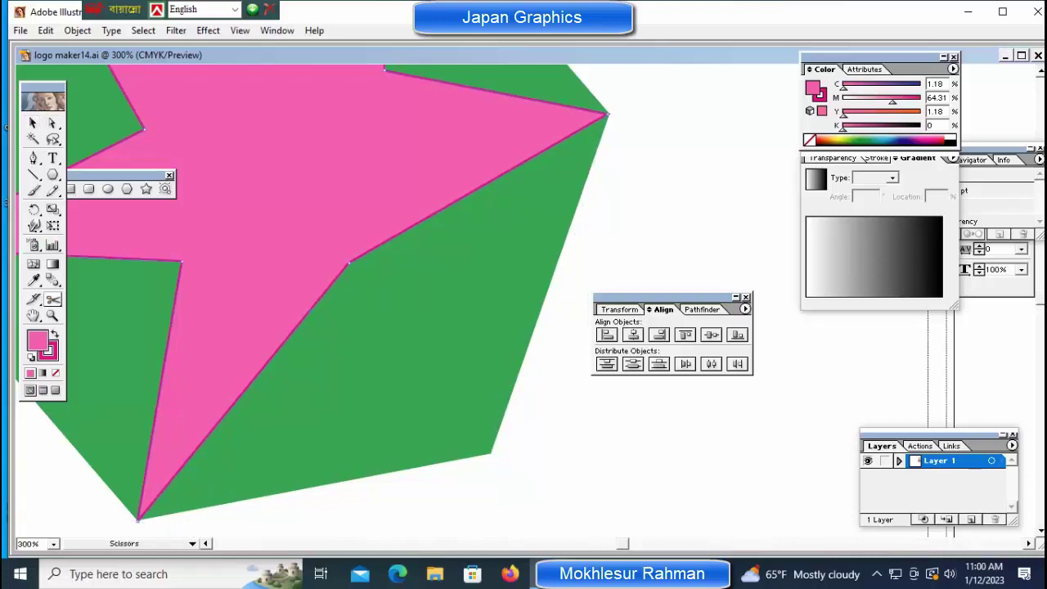
left_click(349, 264)
key("a")
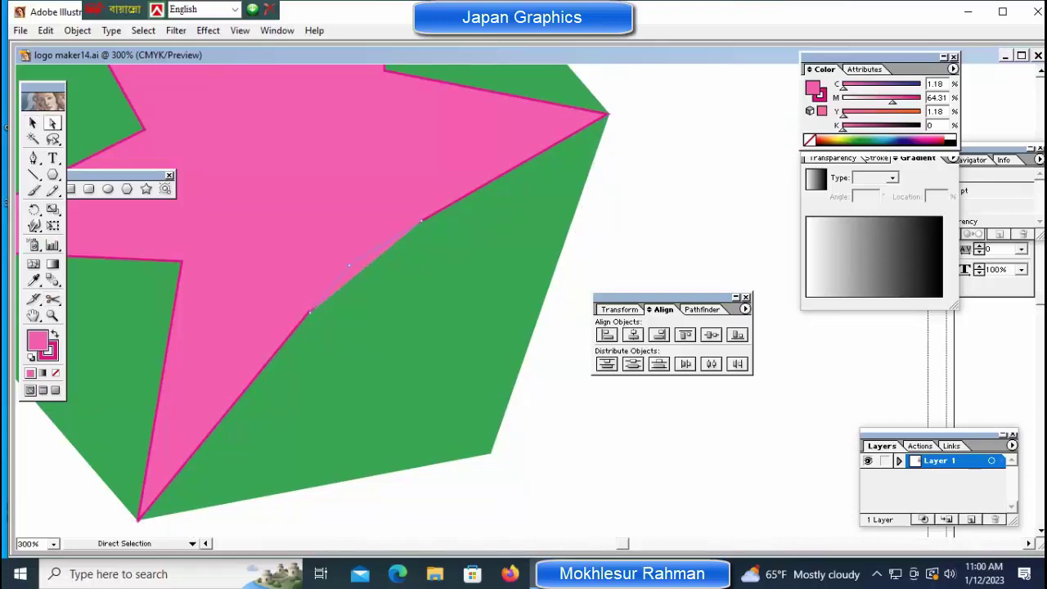
left_click_drag(349, 264, 489, 452)
key("ctrl+minus")
key("ctrl+plus")
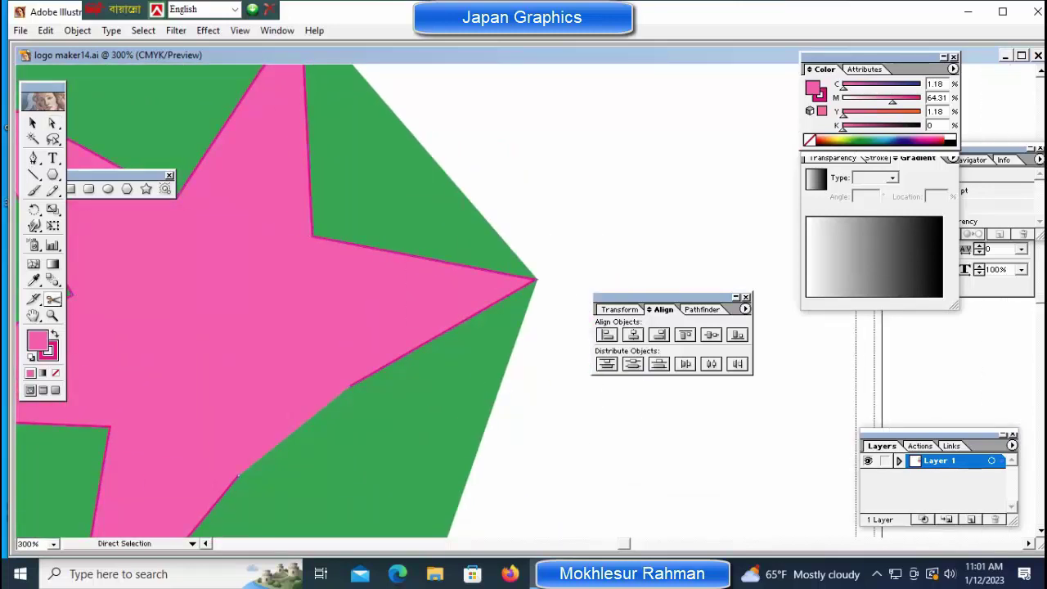
key("p")
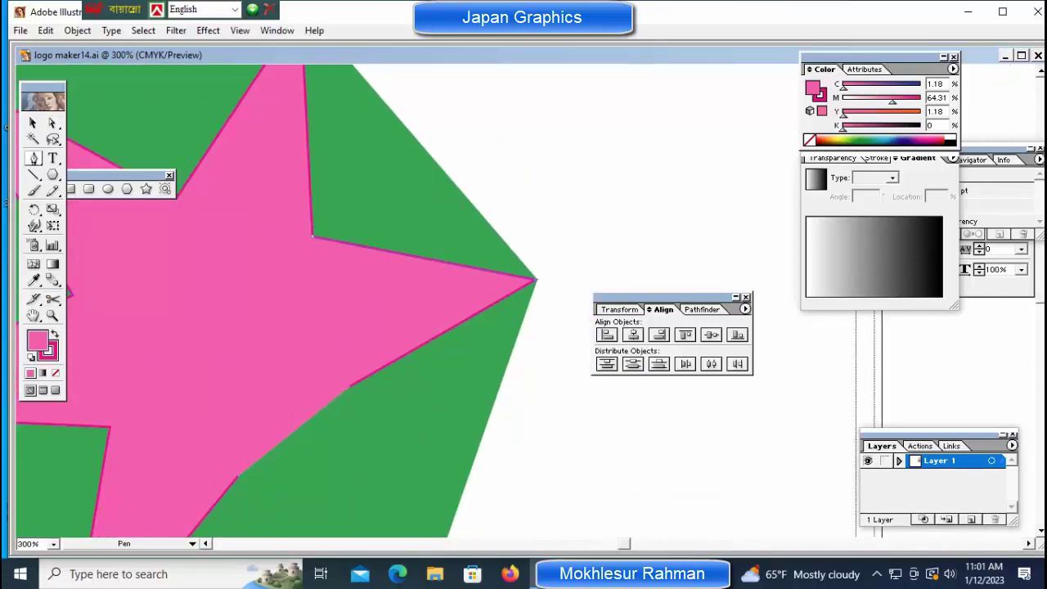
key("Delete")
key("v")
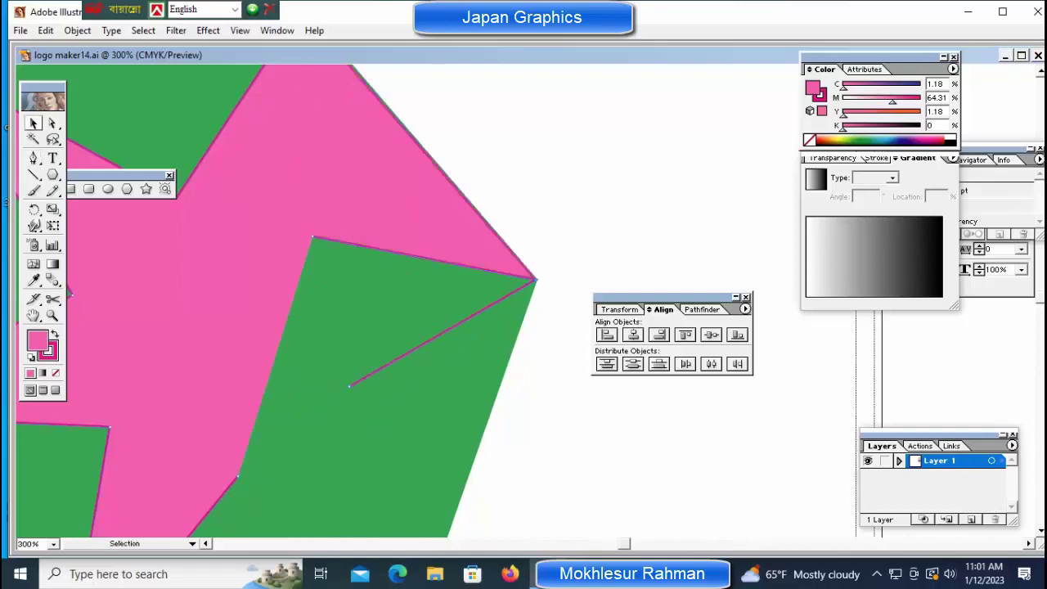
Lock the pink star on top of the hexagon.
key("ctrl+1")
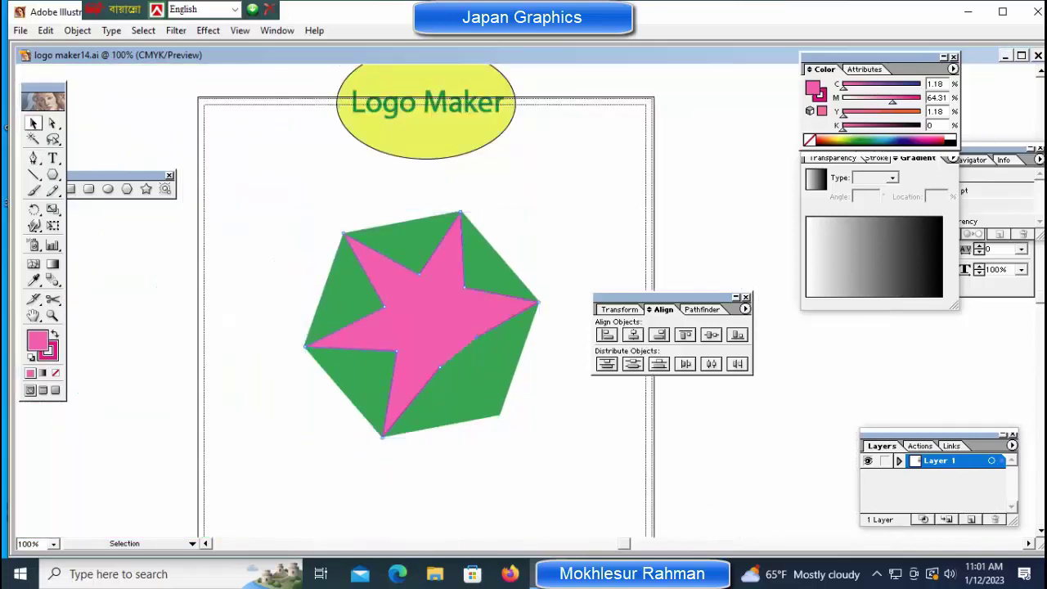
left_click(144, 30)
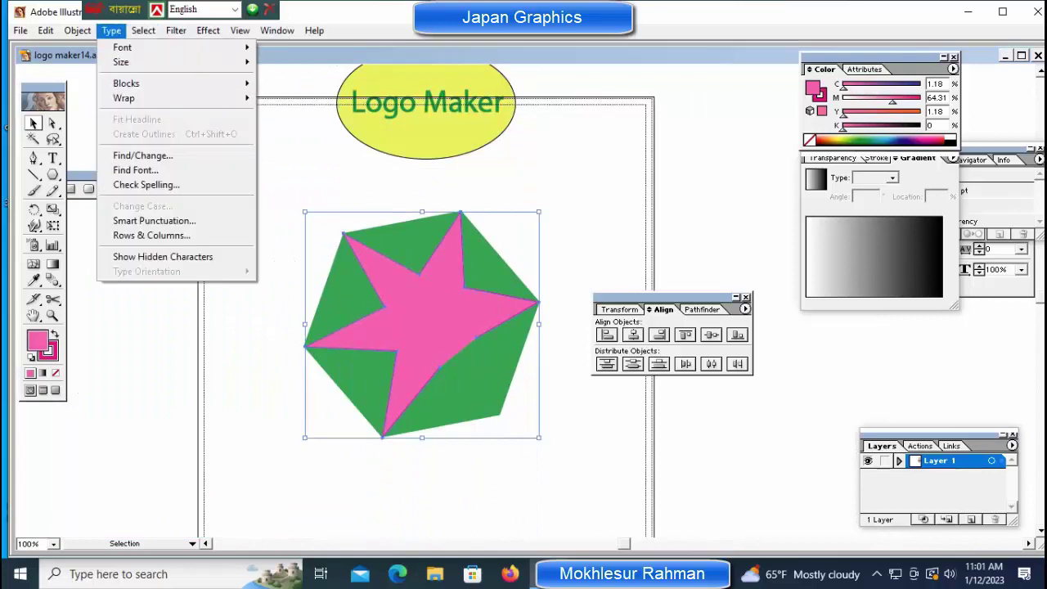
mouse_move(85, 112)
left_click(222, 112)
key("ctrl+plus")
key("ctrl+plus")
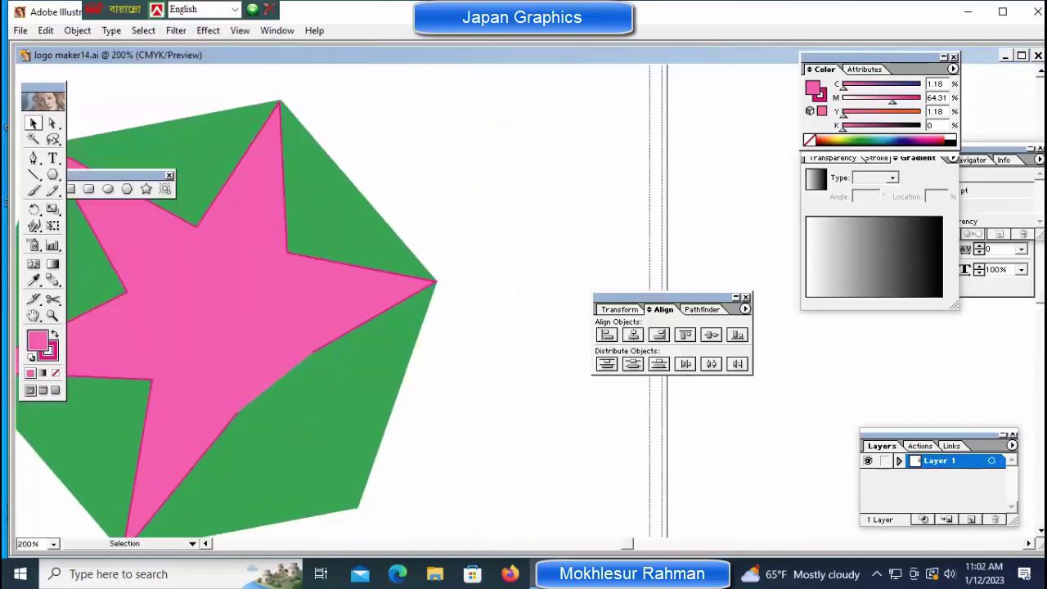
Build an unfilled, pink-outlined triangle with the Pen, fitted between the star's two cut points and the hexagon's lower-right corner.
key("x")
key("p")
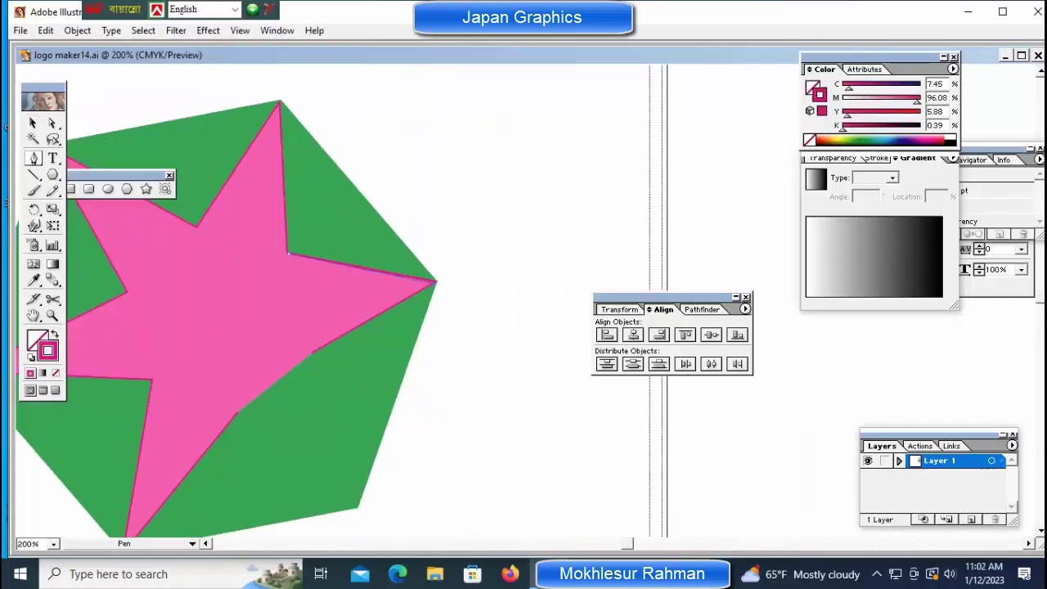
key("v")
left_click_drag(362, 266, 312, 430)
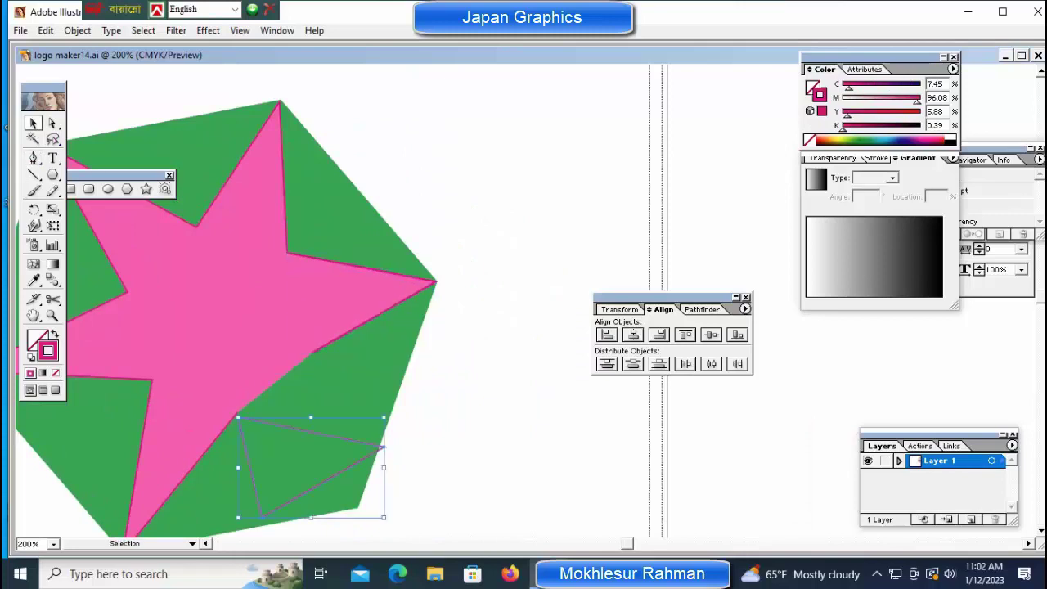
left_click_drag(386, 518, 369, 509)
left_click_drag(327, 458, 303, 435)
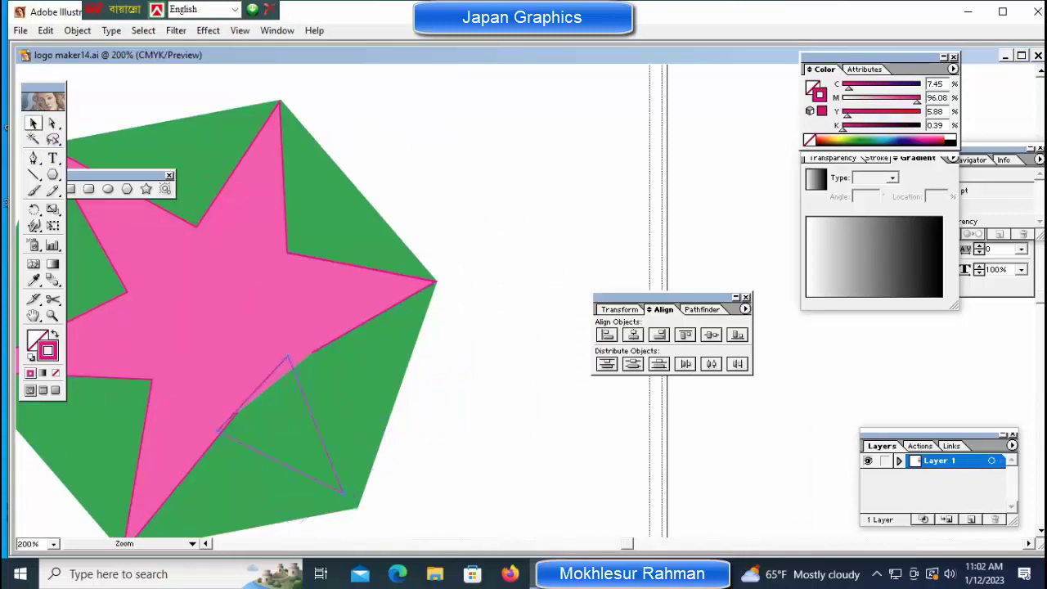
key("ctrl+plus")
key("ctrl+shift+a")
key("p")
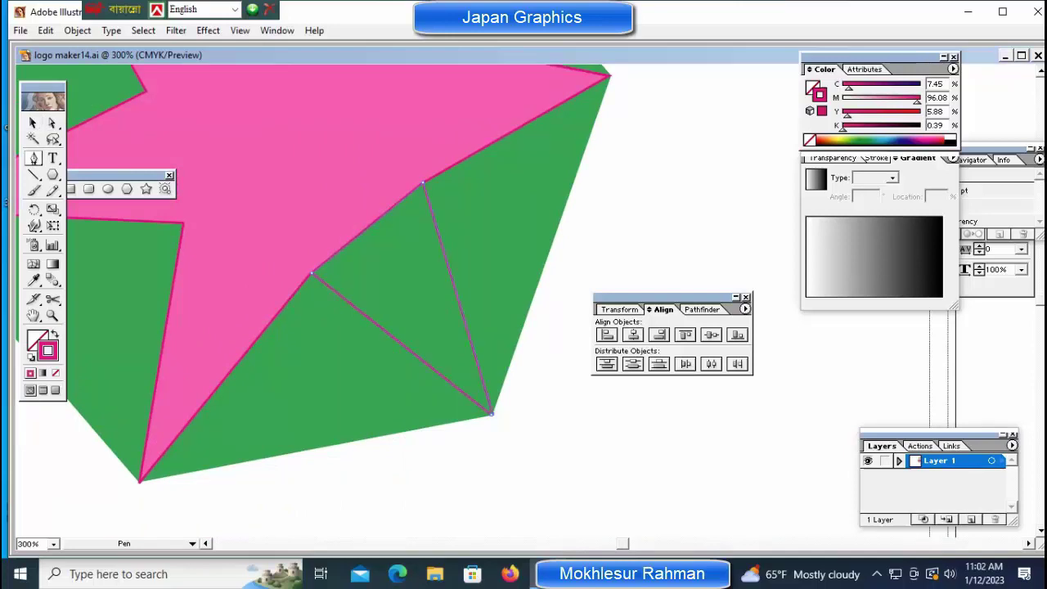
Fill the new tip triangle with the star's pink, sampled with the Eyedropper.
key("i")
key("ctrl+plus")
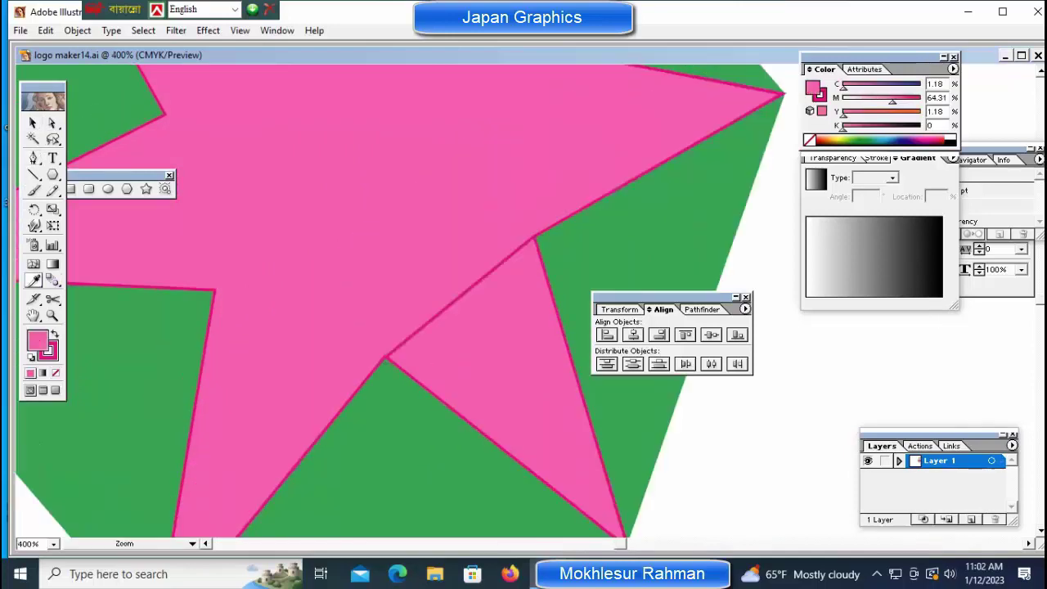
key("ctrl+plus")
Remove the outline between the new tip and the star's body, keeping the tip filled pink.
key("c")
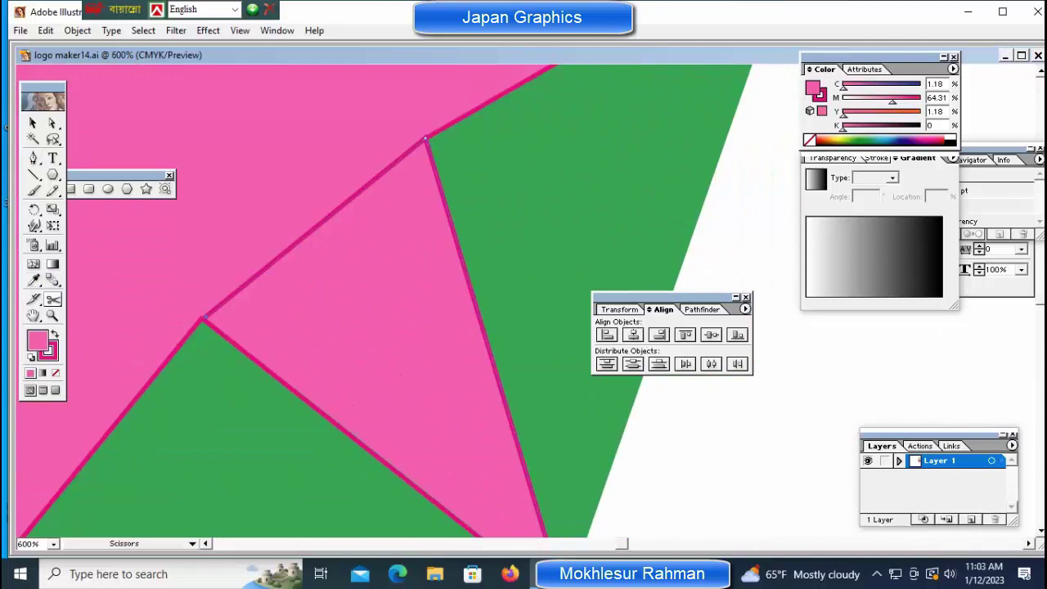
key("ctrl+z")
key("v")
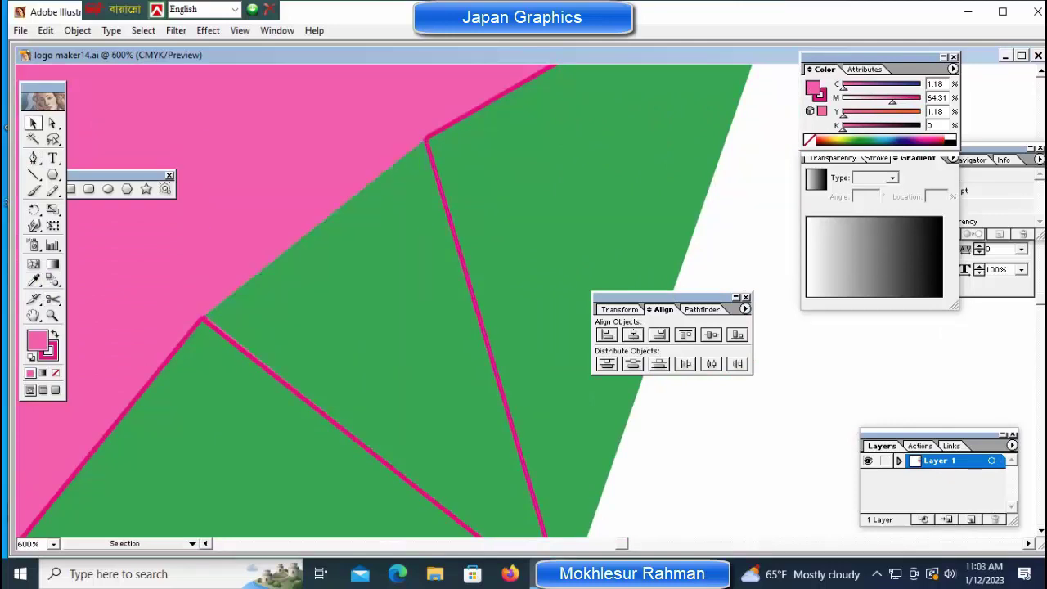
key("ctrl+minus")
key("ctrl+minus")
key("ctrl+minus")
key("ctrl+minus")
key("ctrl+minus")
key("ctrl+plus")
left_click(489, 327)
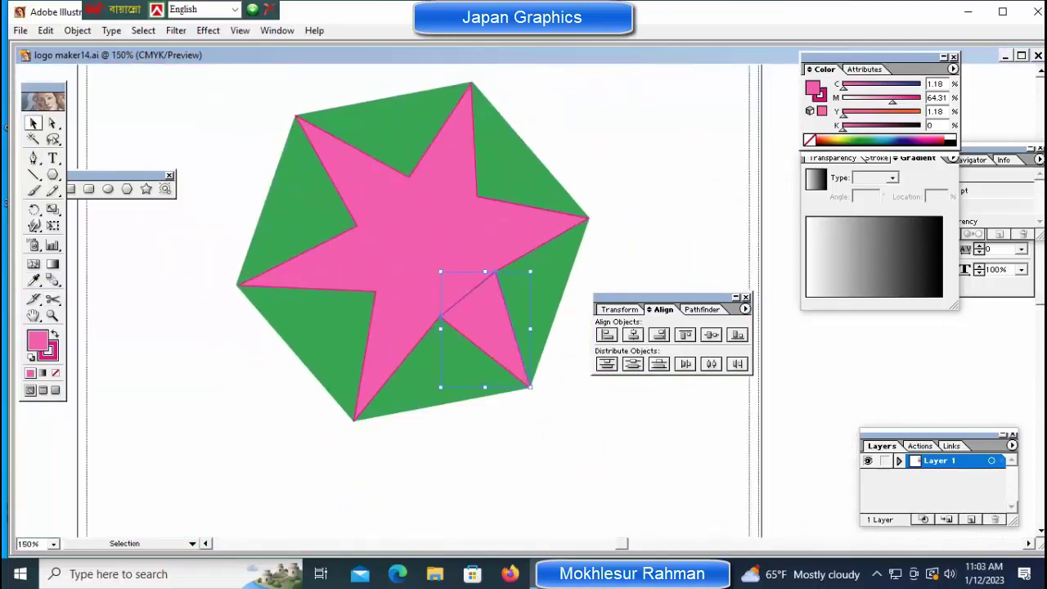
key("ctrl+plus")
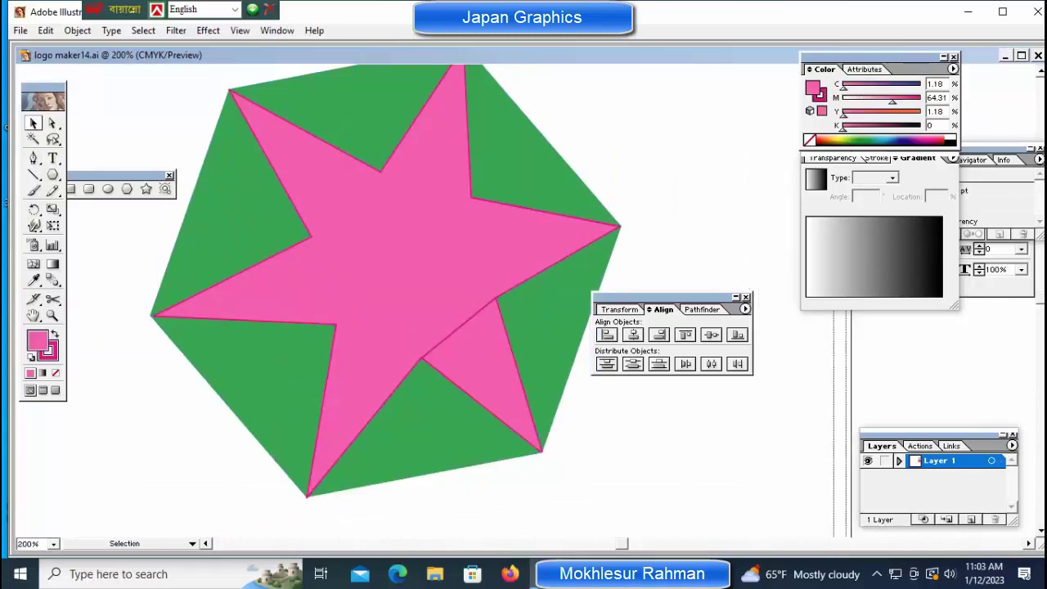
key("ctrl+plus")
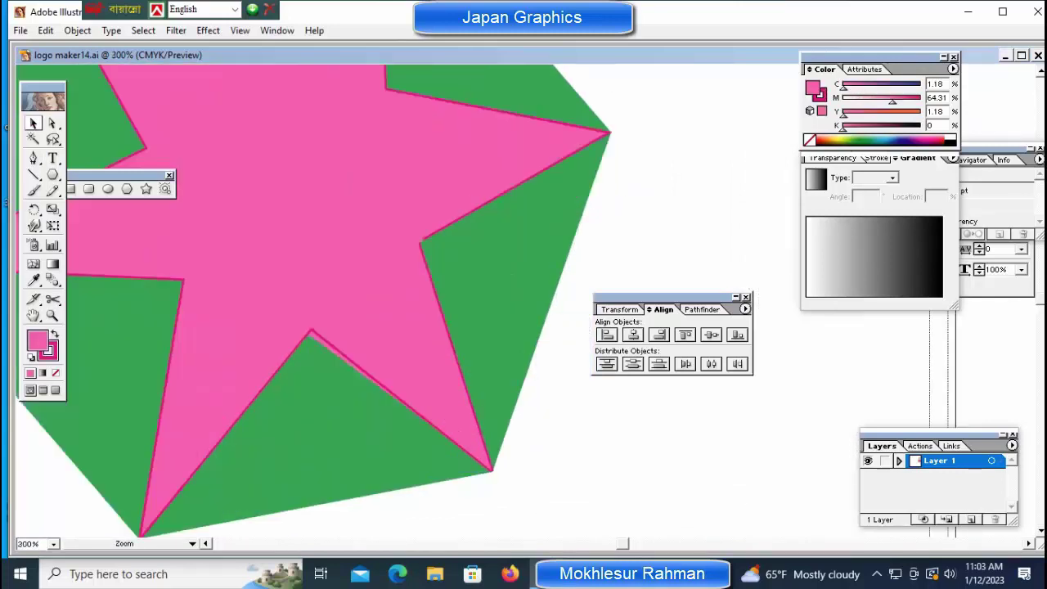
Line up the lower outline of the new tip with the edge of its pink fill.
left_click_drag(423, 453, 413, 456)
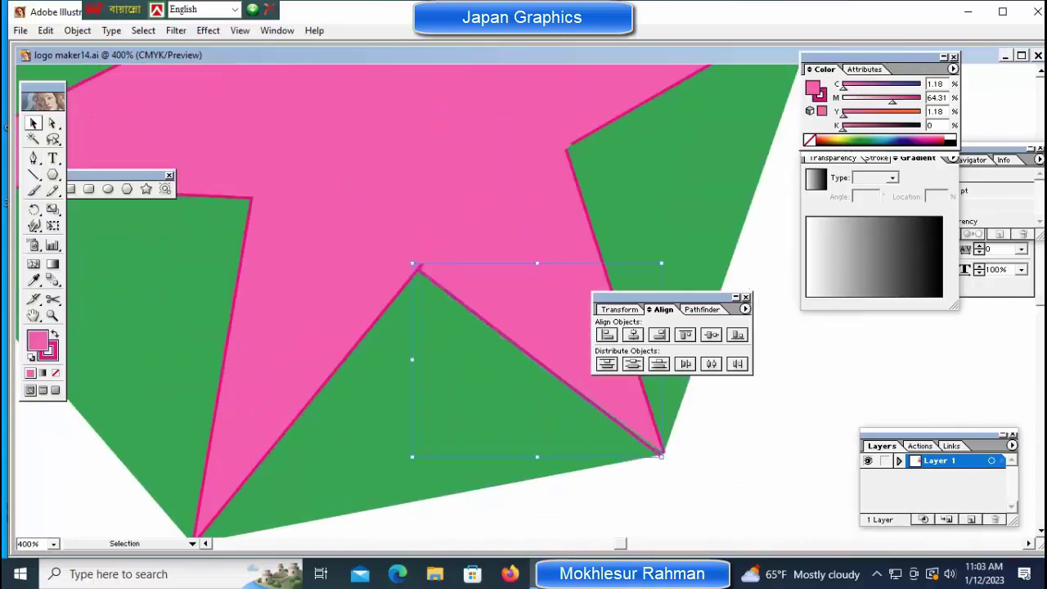
key("ctrl+minus")
key("ctrl+minus")
key("ctrl+minus")
key("ctrl+minus")
key("ctrl+minus")
key("ctrl+minus")
key("ctrl+plus")
key("ctrl+plus")
key("ctrl+plus")
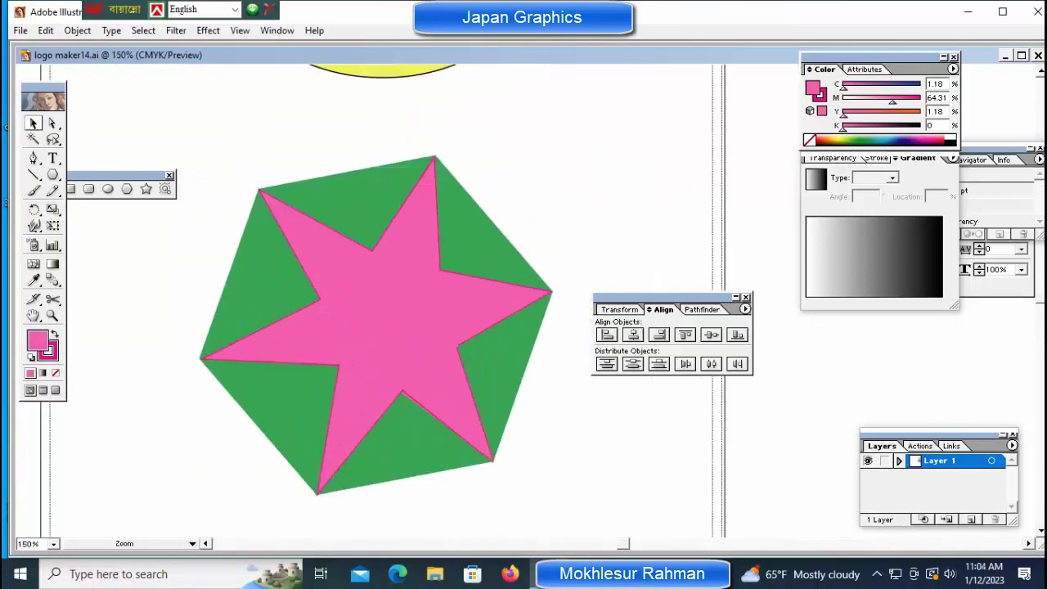
Add the text "Star", enlarge it and place it on the upper middle of the pink star.
left_click(52, 158)
left_click(117, 375)
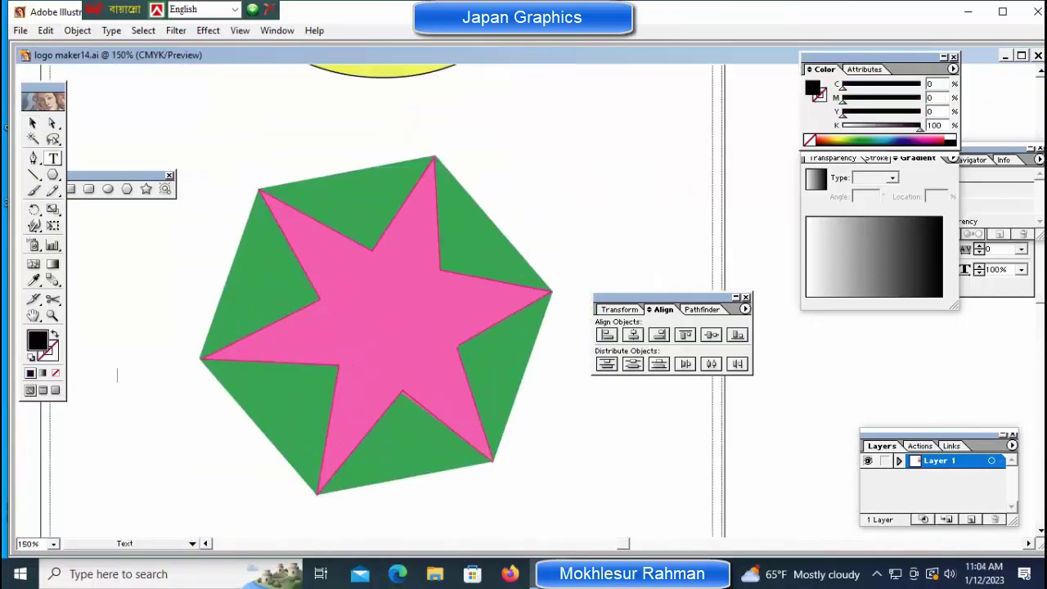
type("Star")
left_click(129, 374, "ctrl")
key("ctrl+shift+period")
key("ctrl+shift+period")
key("ctrl+shift+period")
key("ctrl+shift+period")
left_click_drag(128, 368, 384, 295)
key("ctrl+a")
key("ctrl+shift+comma")
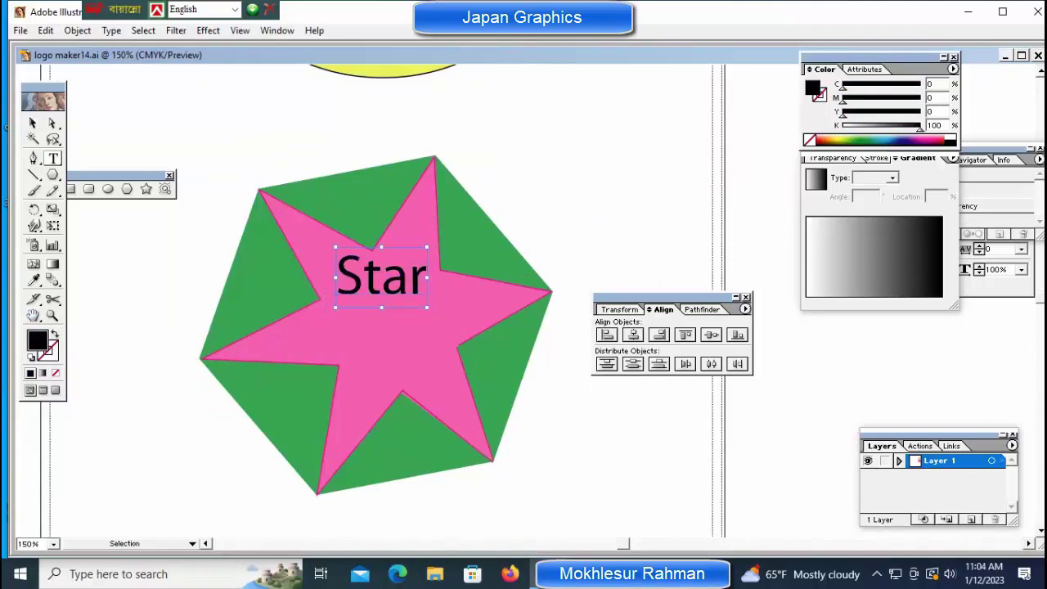
Add the text "Kabab" beneath "Star" and make it slightly smaller.
key("Return")
type("Kabab")
left_click(391, 327, "ctrl")
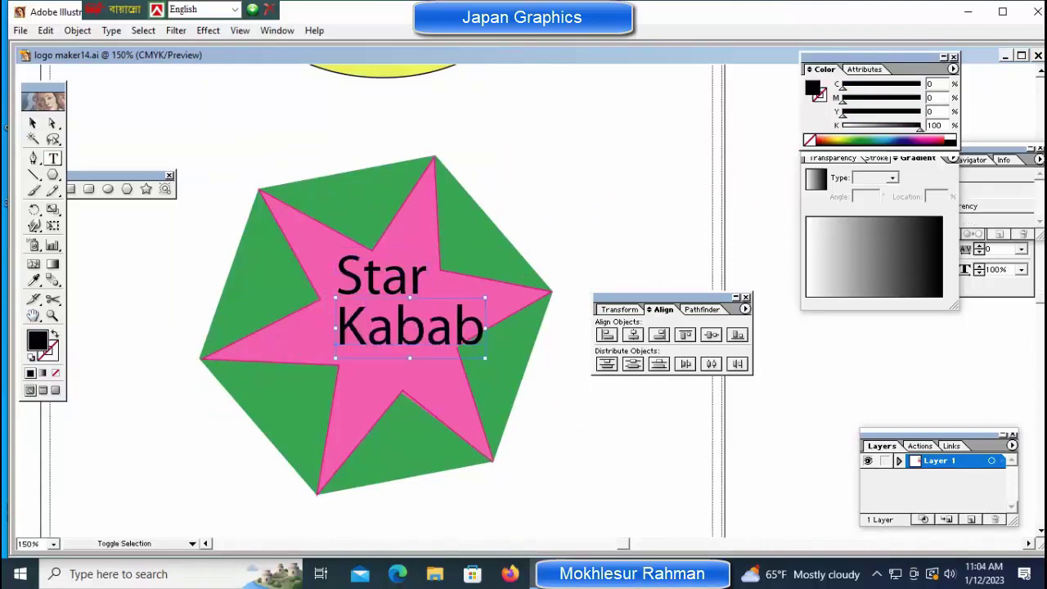
left_click_drag(391, 327, 387, 325)
Tilt "Star" and "Kabab" slightly counterclockwise and move them close together in the star's centre.
left_click_drag(432, 242, 425, 231)
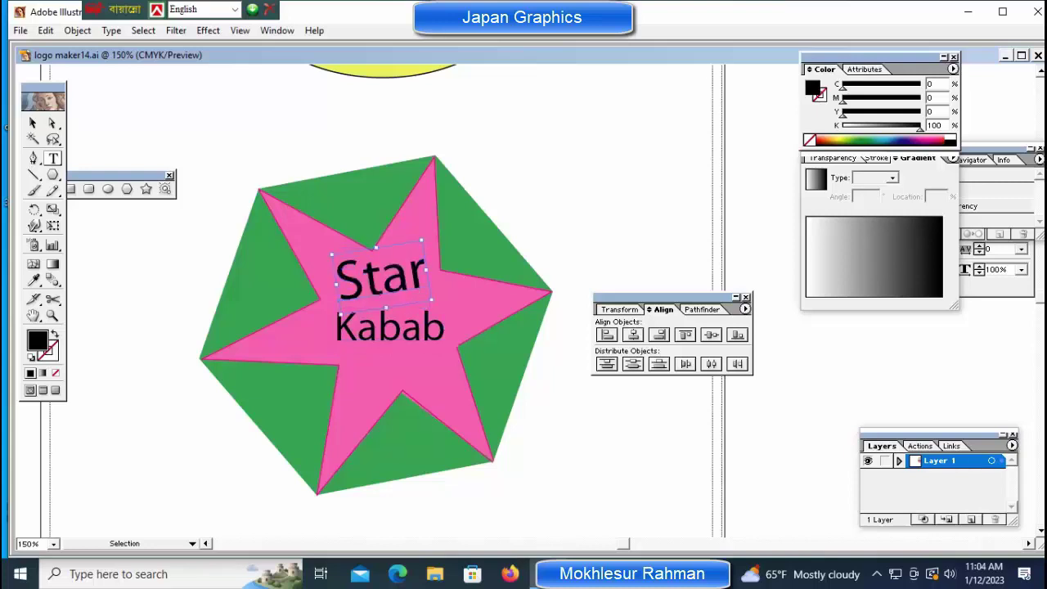
left_click_drag(451, 301, 445, 292)
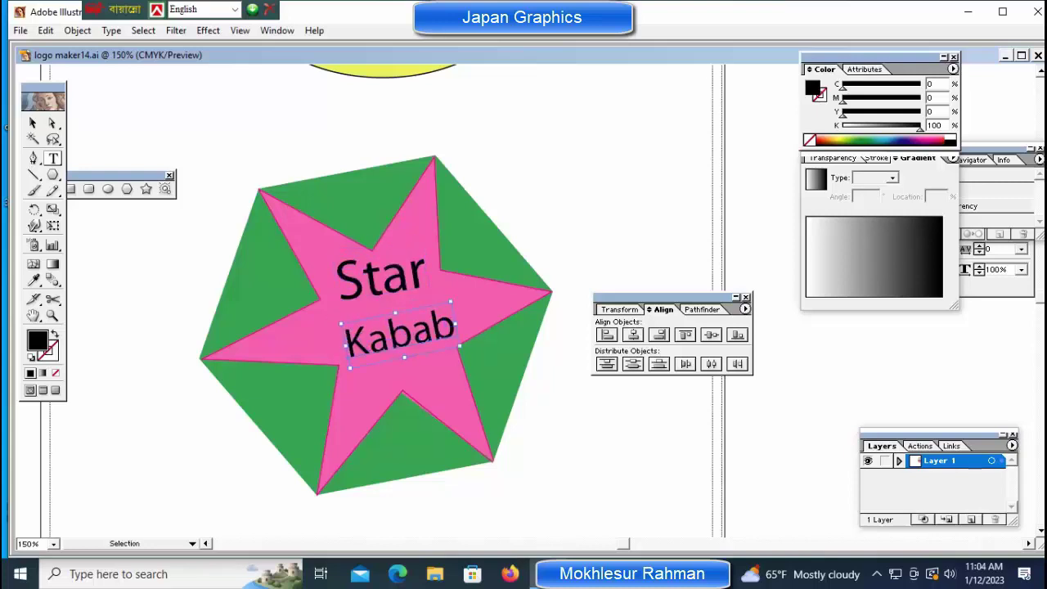
mouse_move(396, 336)
left_mouse_down()
mouse_move(401, 381)
mouse_move(394, 339)
left_mouse_up()
left_click(381, 278)
left_click_drag(380, 278, 385, 295)
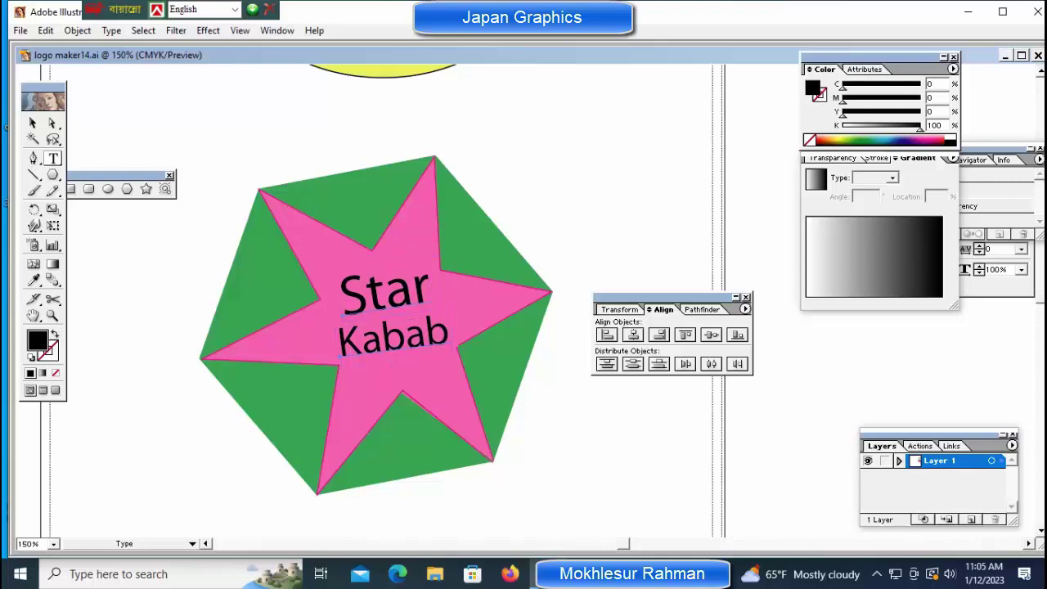
Colour both words light orange with the DIC 589p swatch from the Diccolor swatch library.
left_click(276, 30)
mouse_move(299, 490)
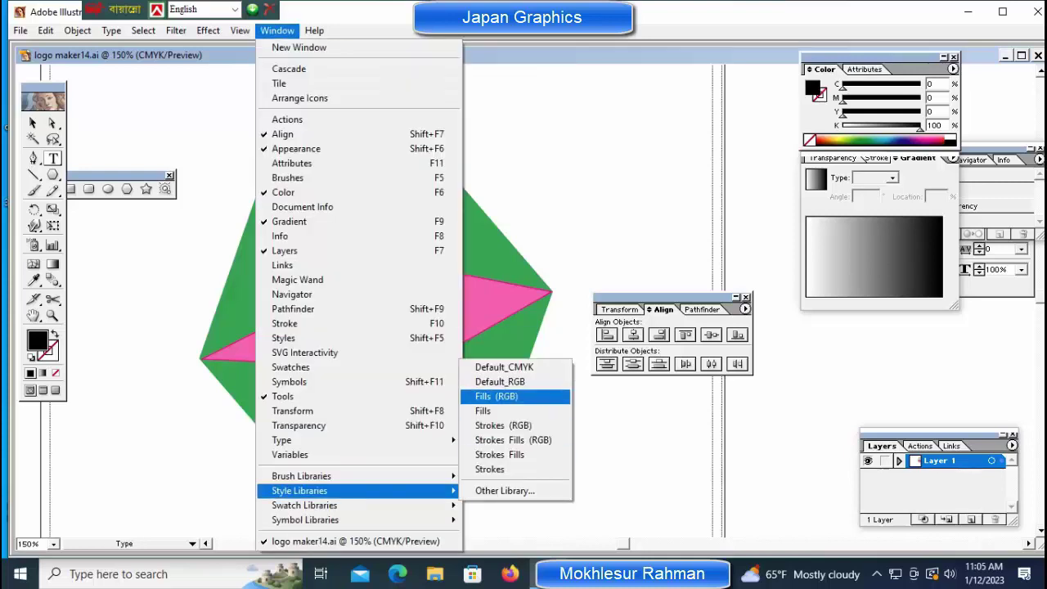
left_click(495, 161)
left_click(821, 340)
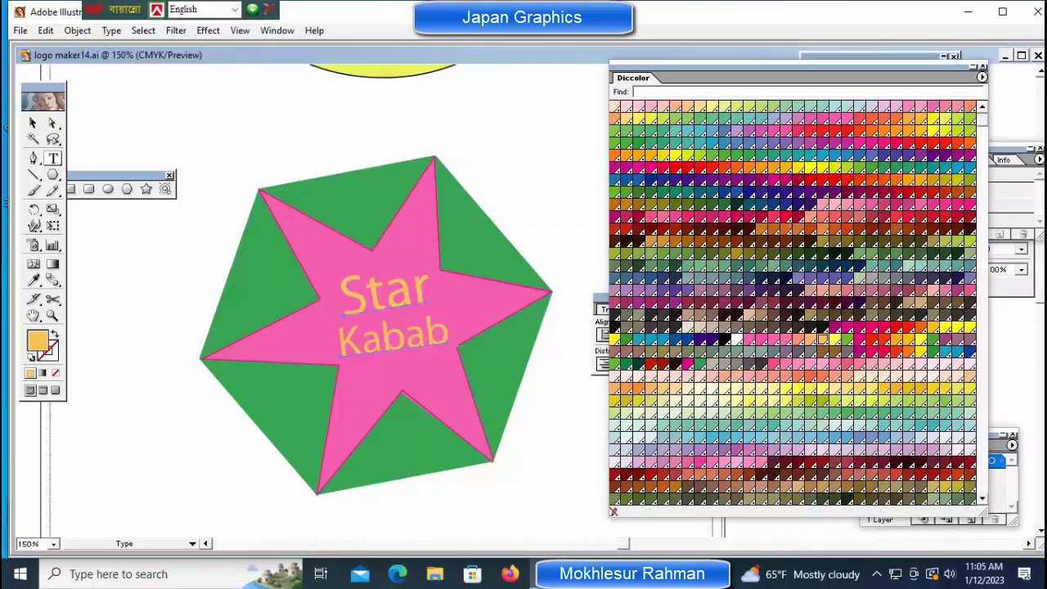
left_click_drag(695, 78, 802, 347)
Rotate the whole logo, including the hexagon, star and text, slightly clockwise.
key("ctrl+0")
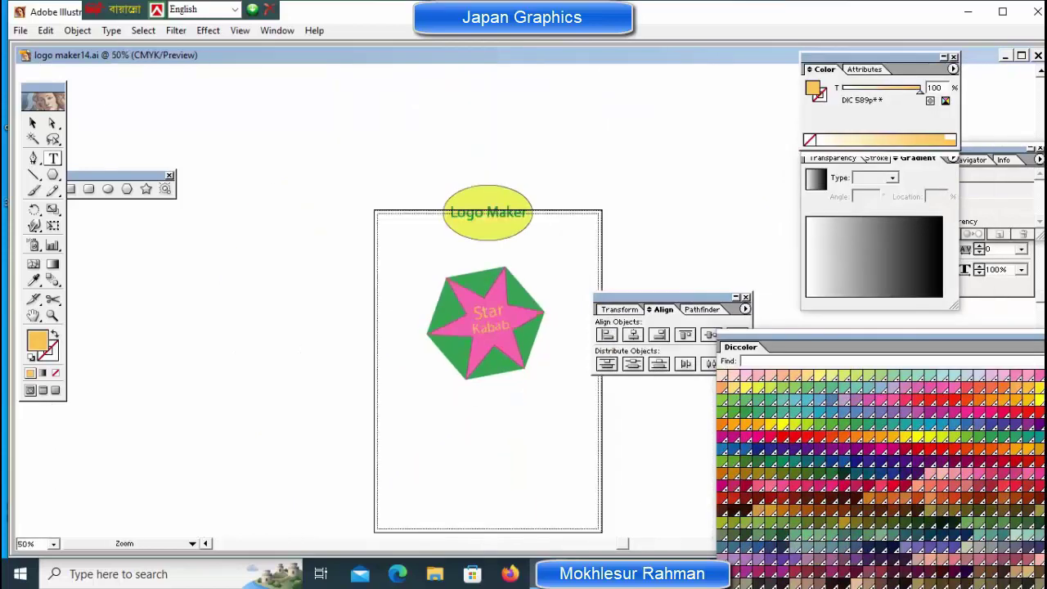
key("ctrl+1")
key("ctrl+z")
key("ctrl+z")
key("ctrl+z")
key("ctrl+z")
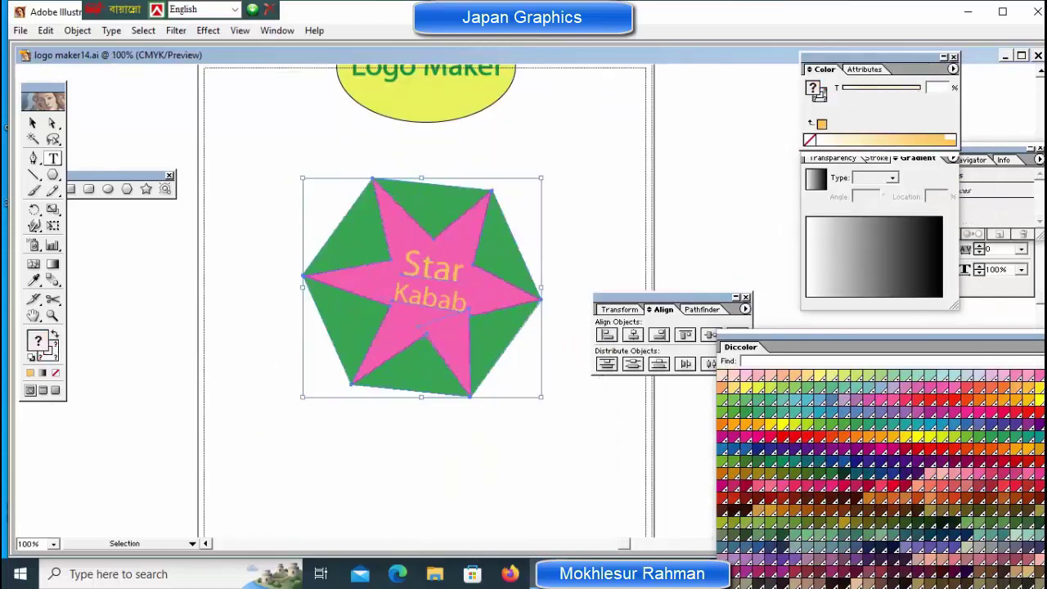
left_click(572, 326)
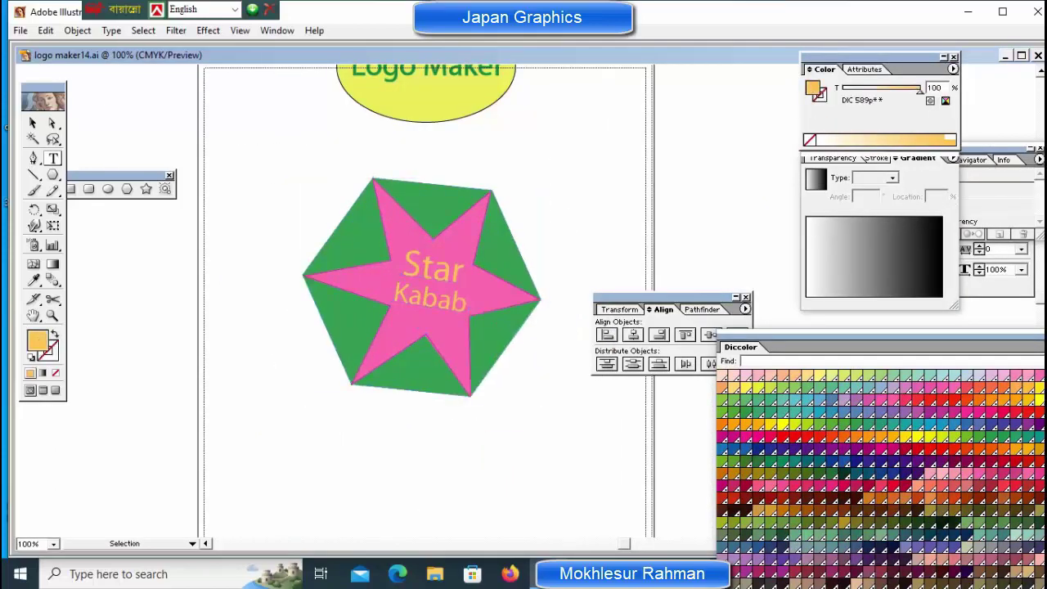
Draw a small light-orange five-pointed star and repeat it in the green areas between the large star's tips.
left_click(52, 175)
left_click_drag(106, 177, 175, 177)
left_click(146, 189)
left_click_drag(263, 324, 349, 313)
left_click_drag(349, 239, 434, 204)
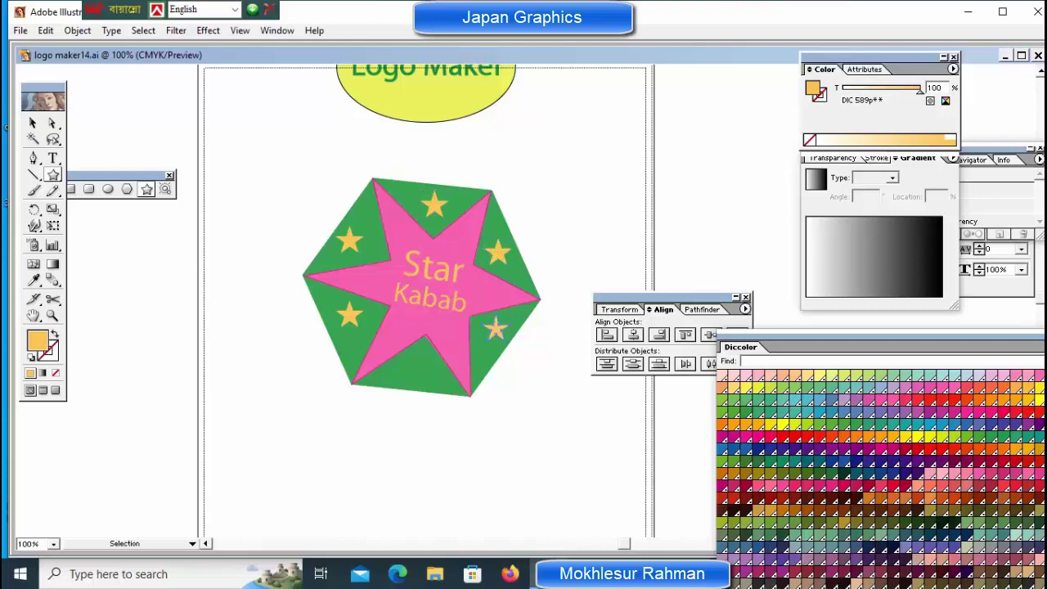
Add the last small star in the bottom green area and rotate the whole logo counterclockwise until the text is nearly level.
left_click(437, 360, "ctrl")
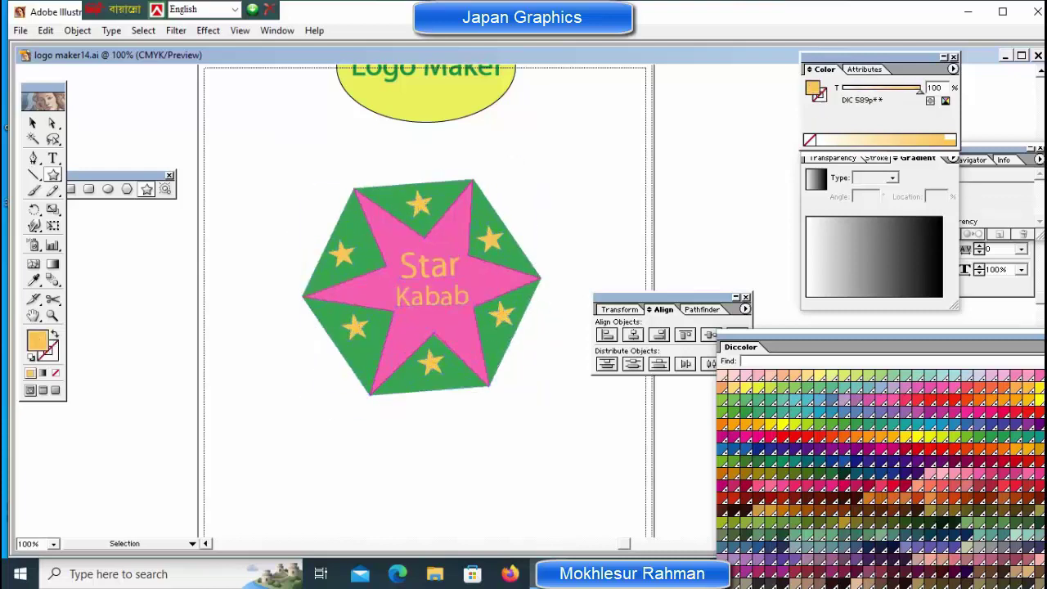
left_click(437, 360)
key("ctrl+equal")
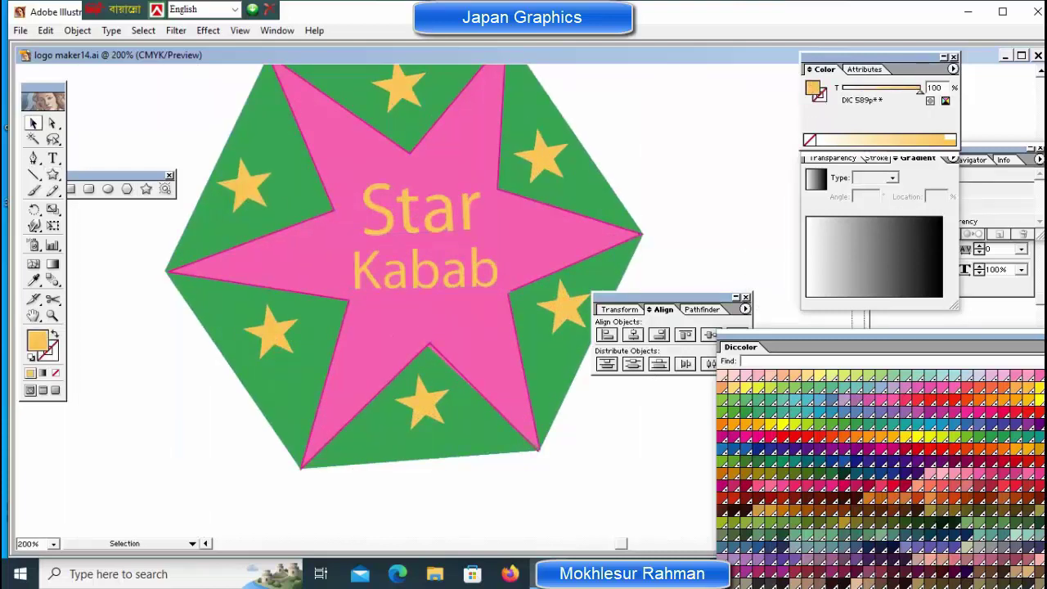
key("ctrl+minus")
key("ctrl+minus")
key("ctrl+equal")
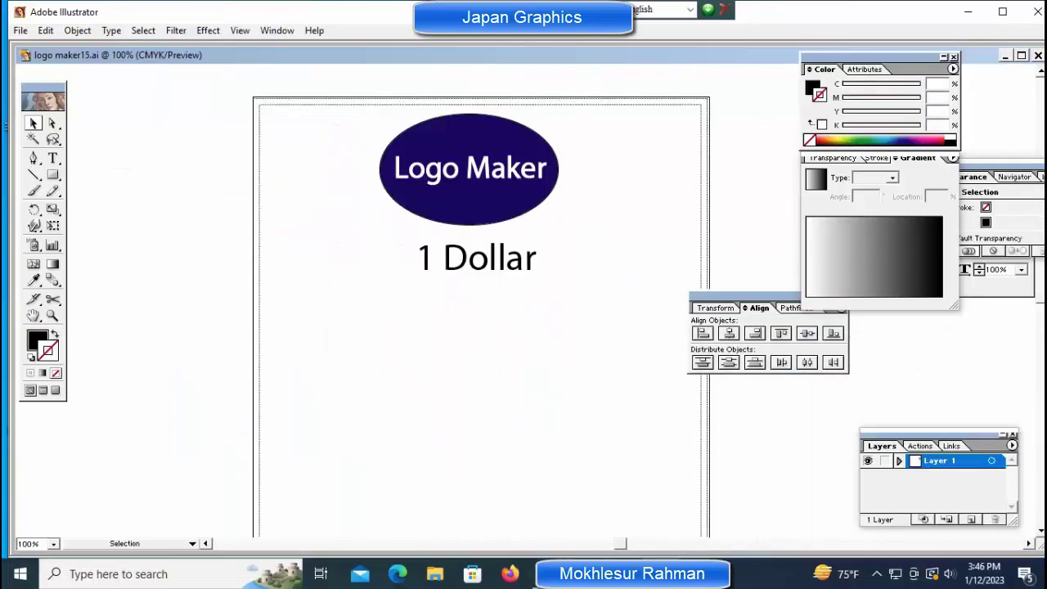
left_click(45, 30)
left_click(53, 159)
left_click(52, 174)
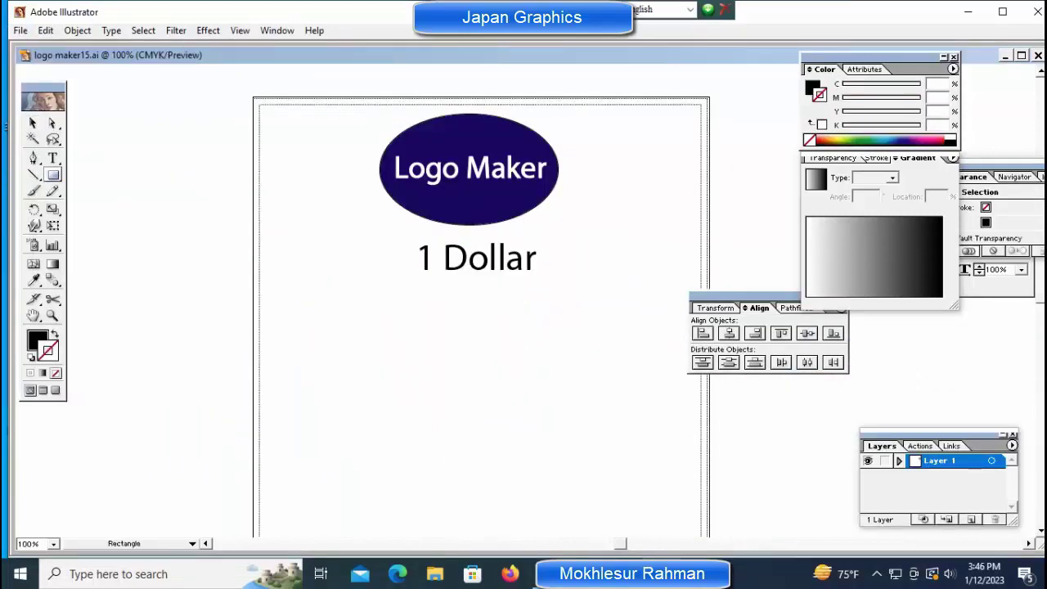
left_click(391, 340)
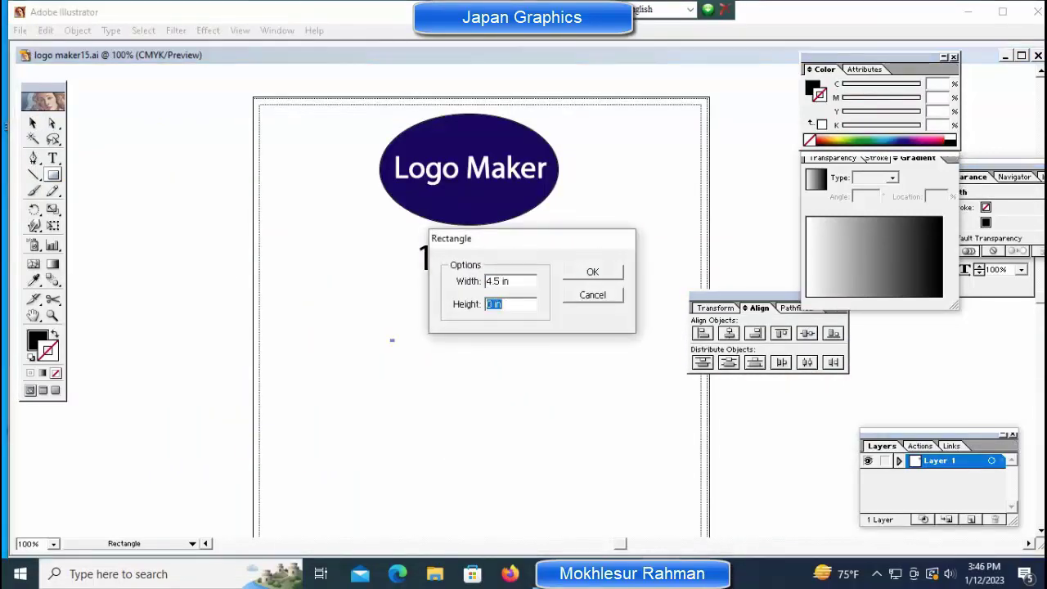
key("Return")
left_click_drag(539, 429, 453, 363)
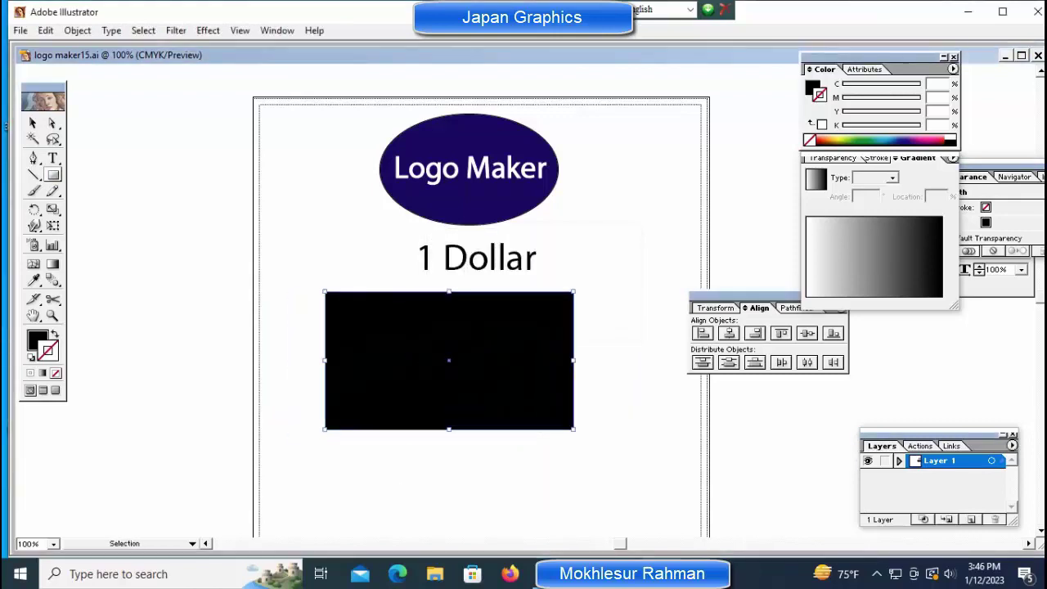
key("Delete")
Draw a black rectangle about 5 in wide and 2.5 in high and place it below the "1 Dollar" text.
left_click(452, 363)
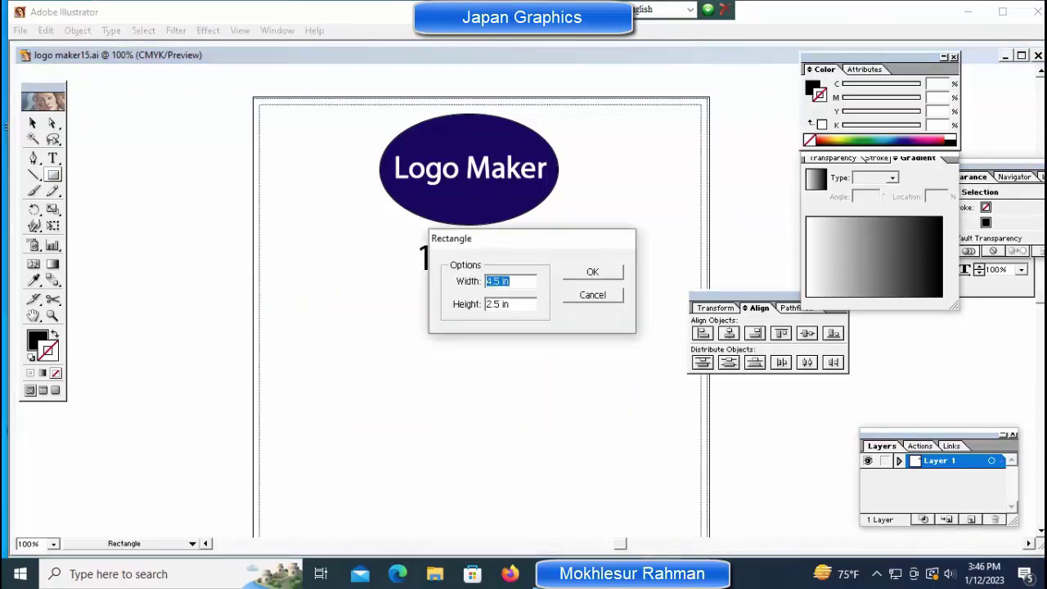
key("Return")
left_click_drag(540, 477, 488, 367)
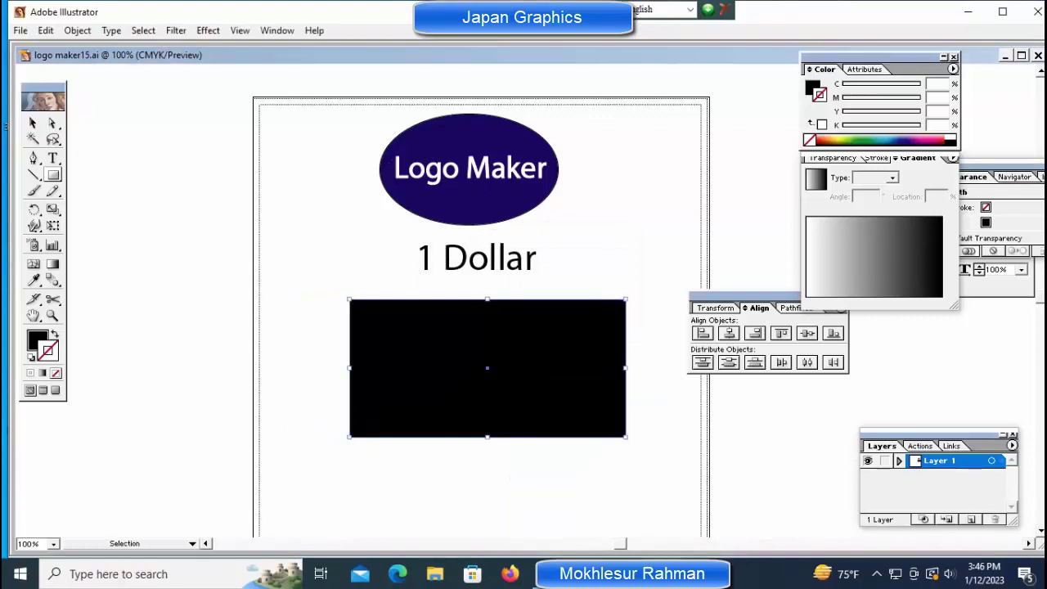
Set the rectangle's fill to C 10, M 25, Y 10, K 10.
key("ctrl+plus")
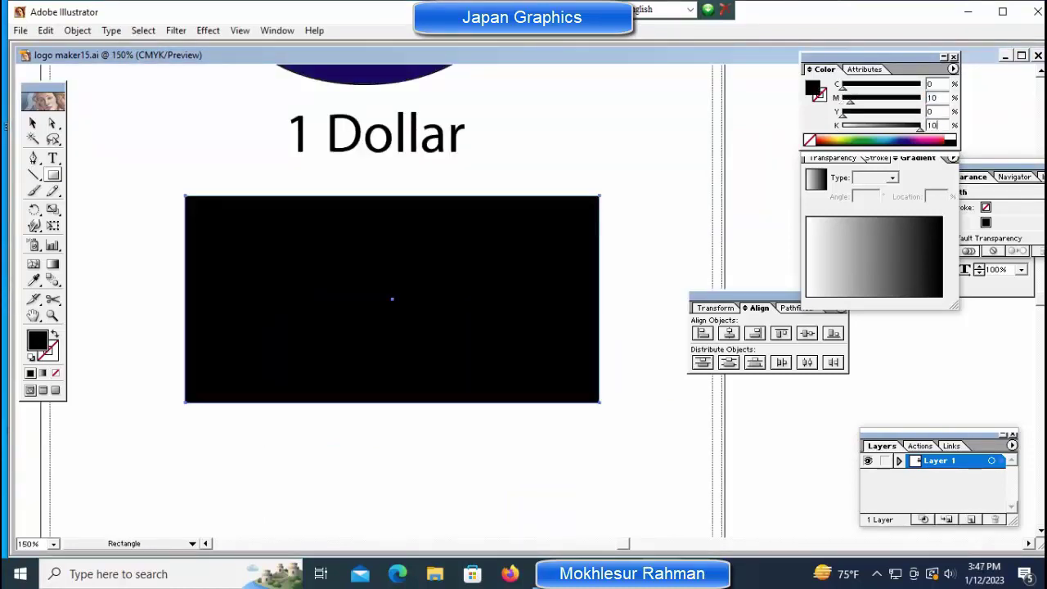
key("Return")
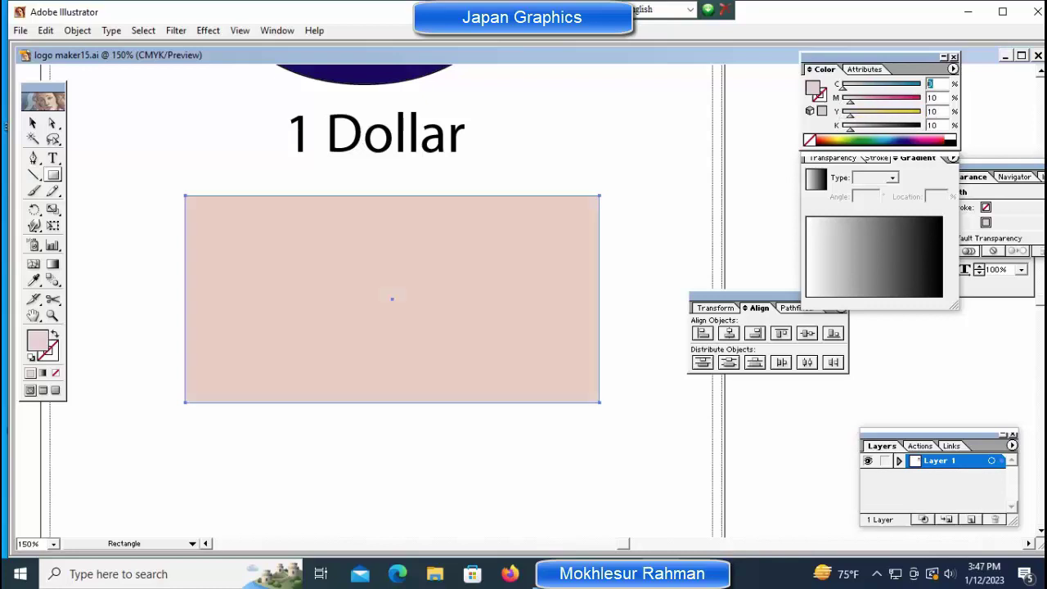
type("10")
key("Return")
type("25")
key("Return")
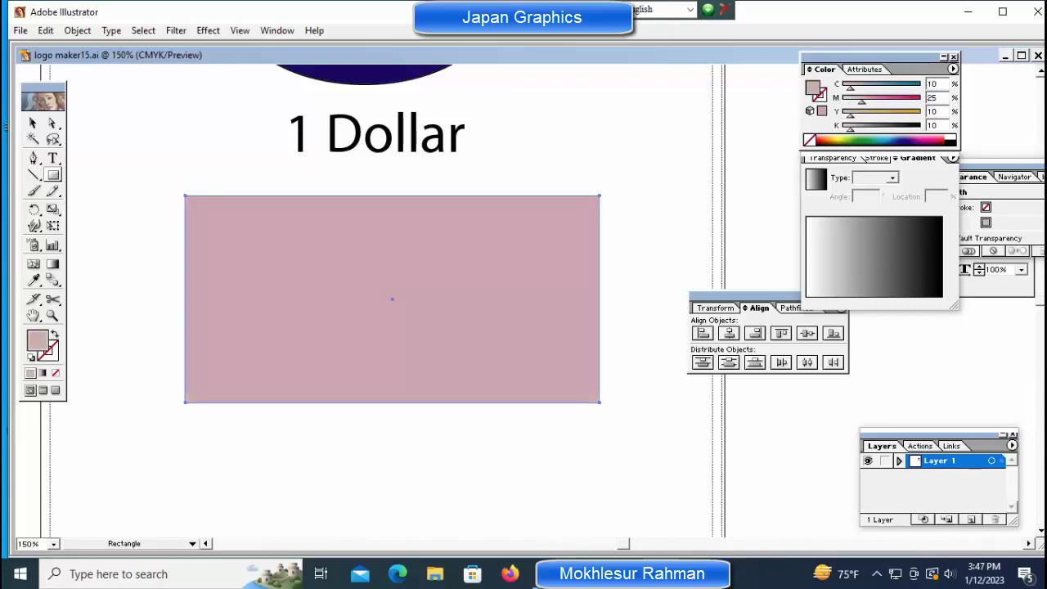
Fill the rectangle below the heading with the DIC 513p swatch from the Diccolor swatch library.
left_click(277, 30)
mouse_move(327, 502)
left_click(491, 161)
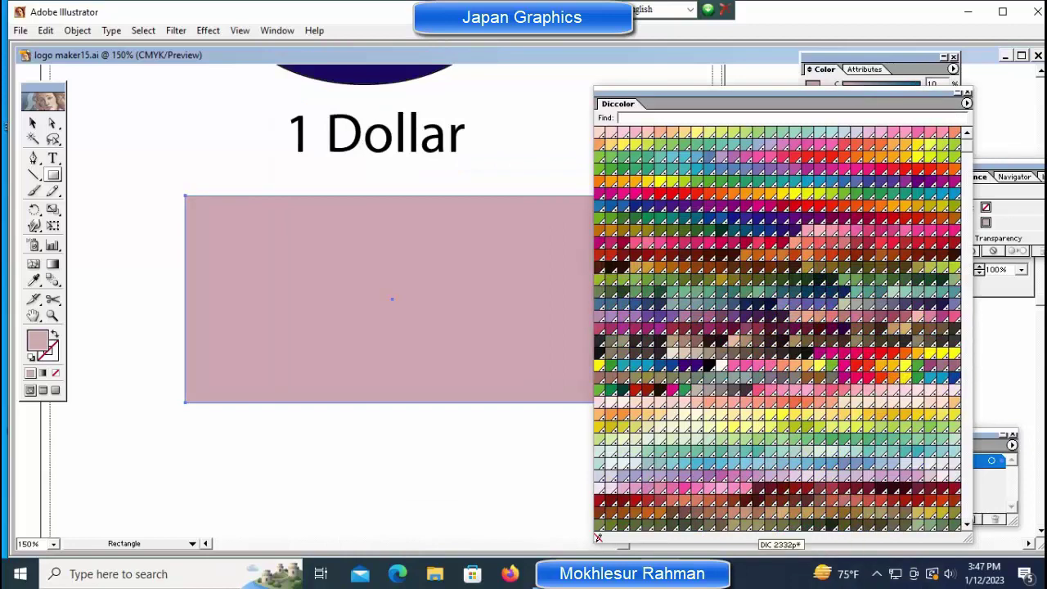
left_click(745, 524)
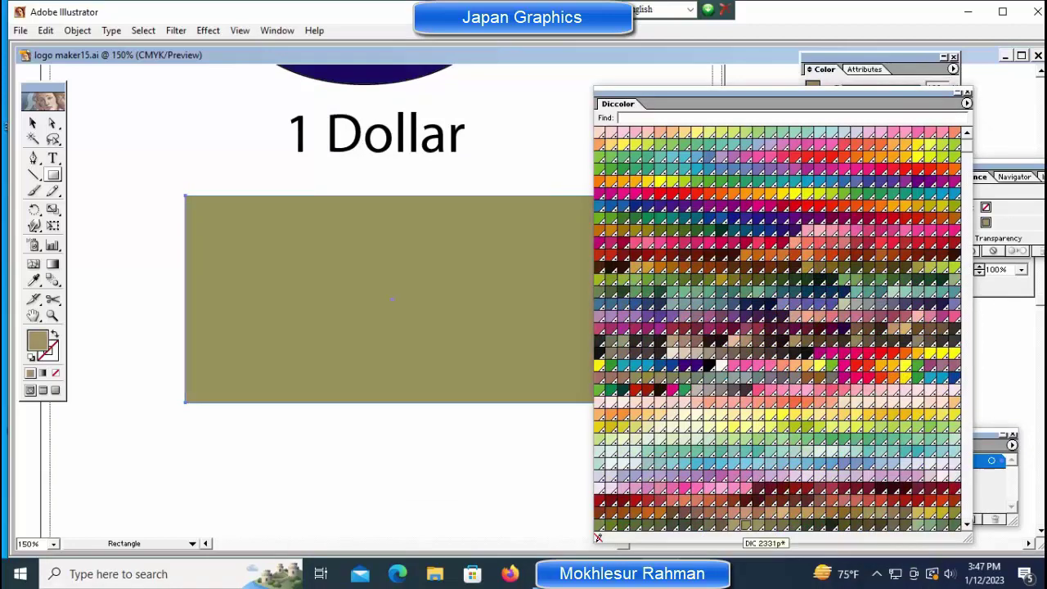
left_click(609, 346)
left_click(623, 344)
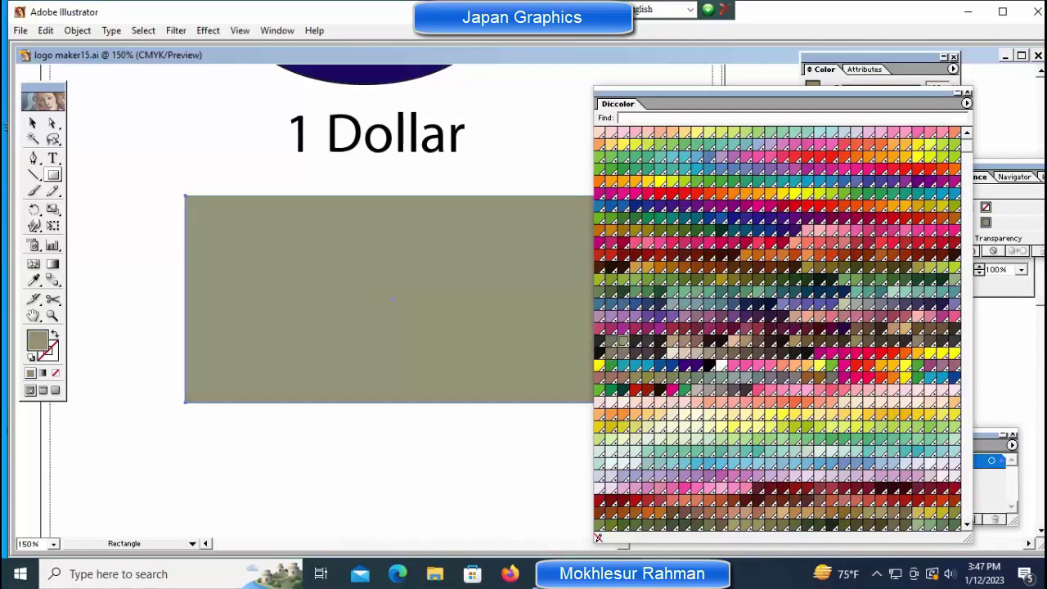
left_click(966, 92)
Set the rectangle's opacity to 50% and lock it.
key("shift+F10")
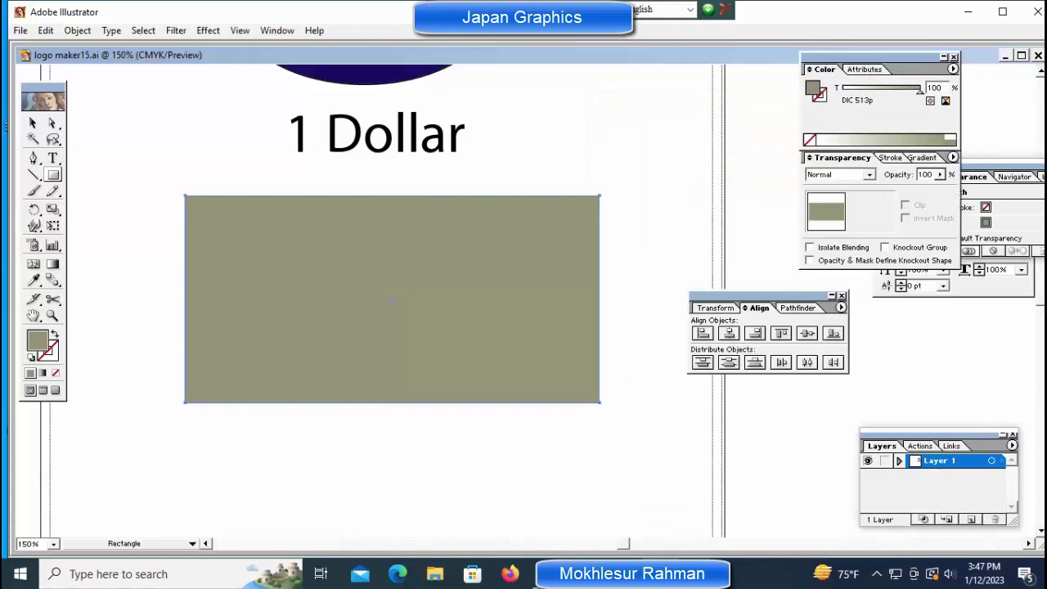
type("50")
key("Return")
left_click(45, 31)
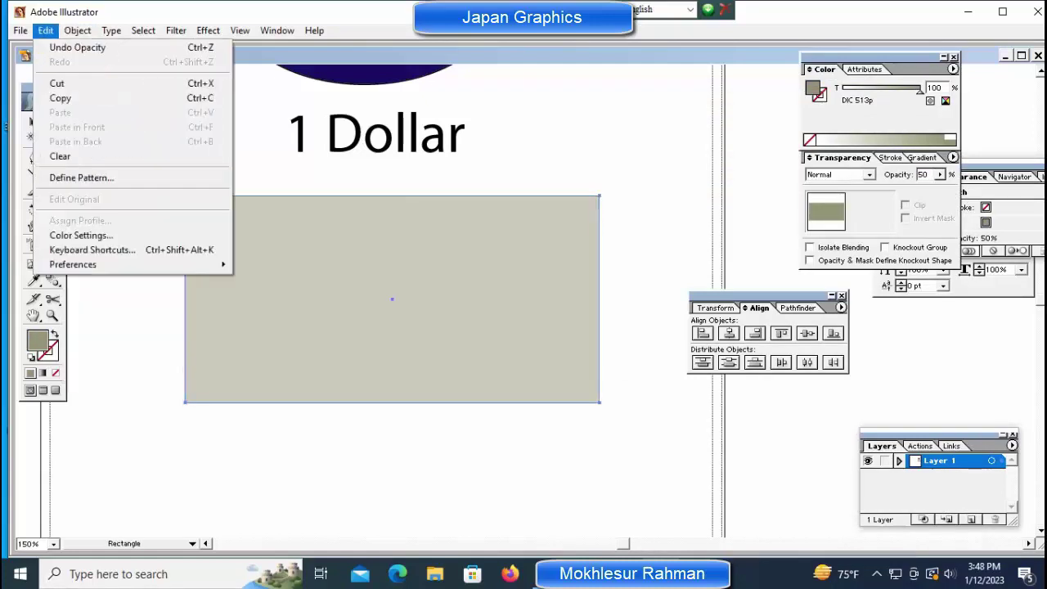
mouse_move(85, 112)
left_click(223, 112)
Draw a small circle with the same DIC 513p fill and place it in the rectangle's upper-left corner.
left_click_drag(391, 298, 429, 316)
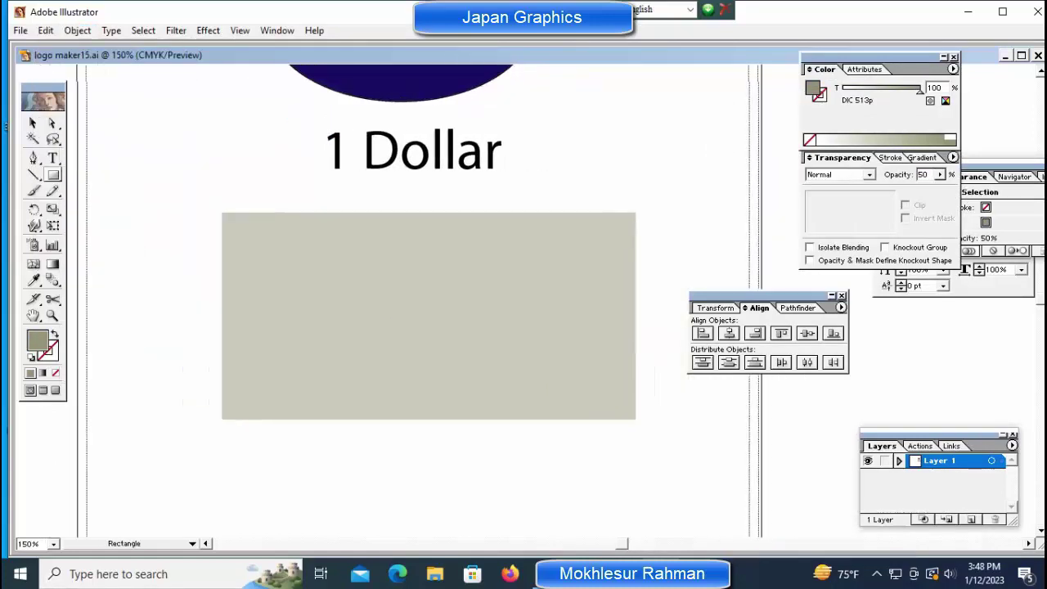
left_click_drag(52, 174, 105, 176)
left_click_drag(234, 229, 288, 283)
key("ctrl+equal")
left_click_drag(365, 331, 347, 312)
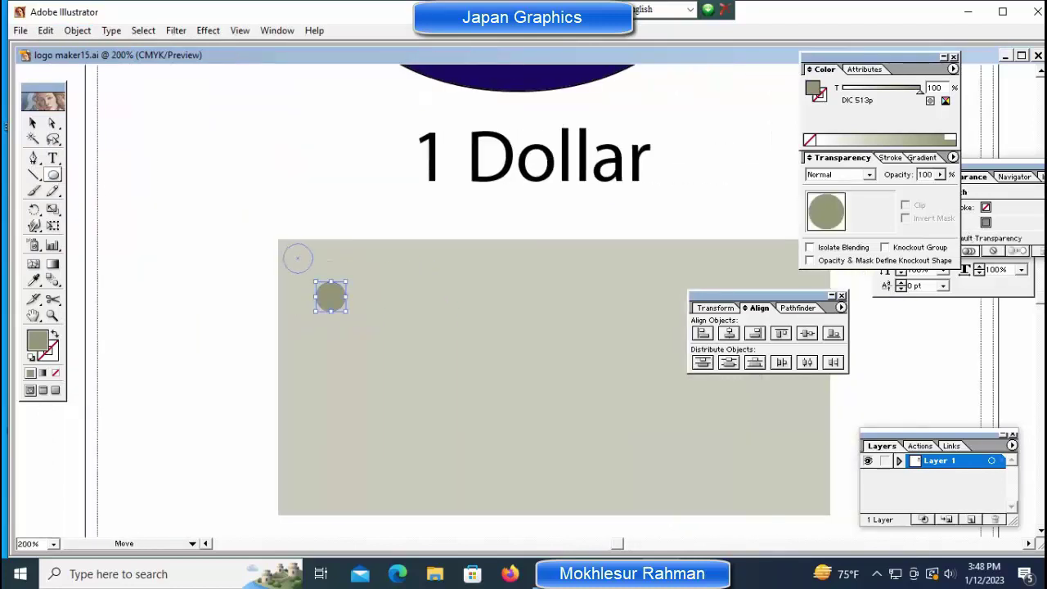
left_click_drag(298, 258, 307, 264)
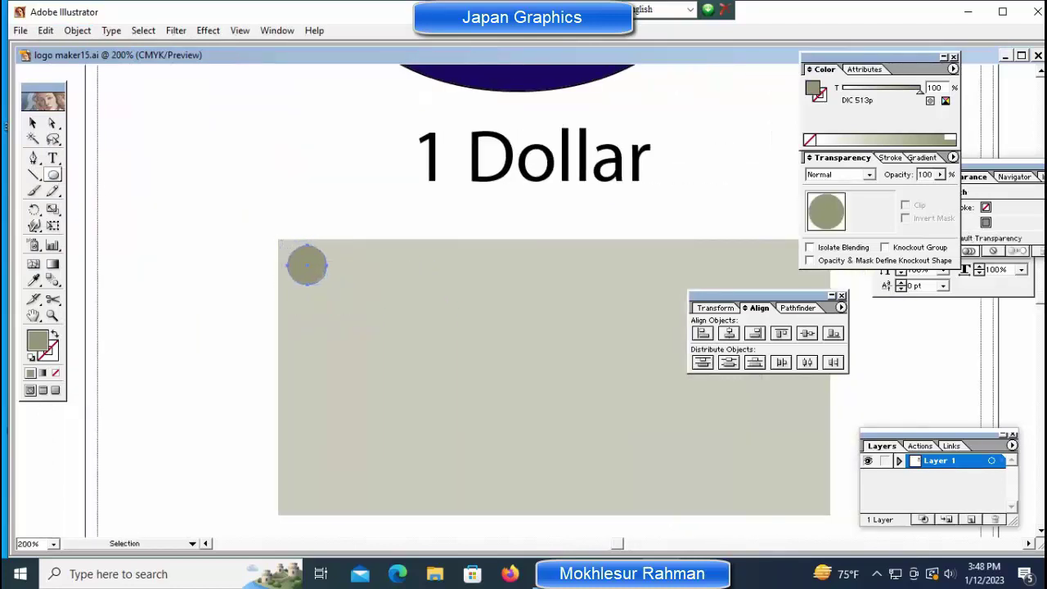
key("ctrl+equal")
key("ctrl+equal")
key("t")
left_click(281, 157)
type("1")
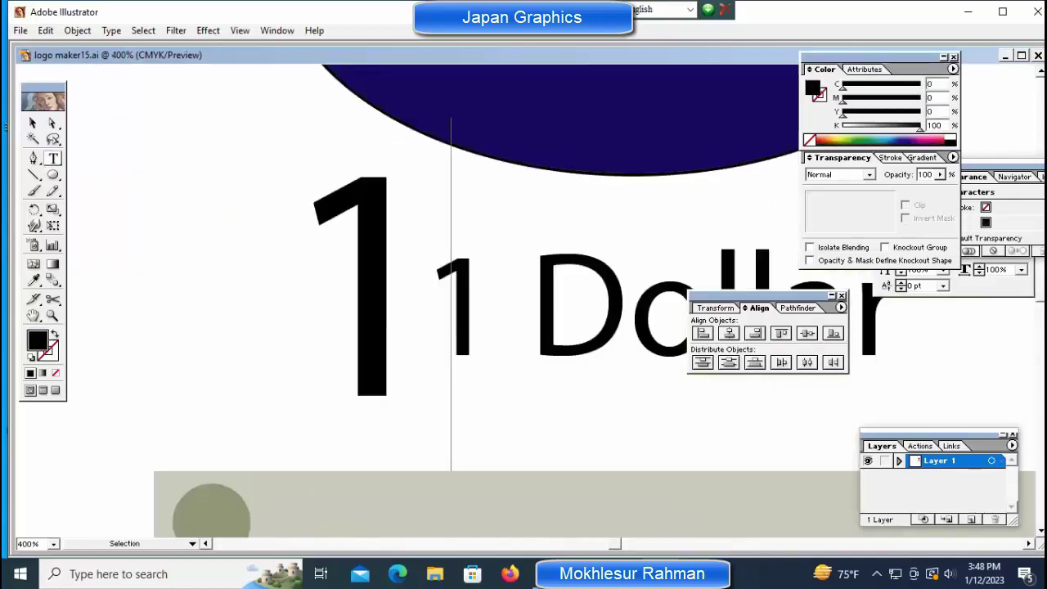
key("BackSpace")
key("ctrl+0")
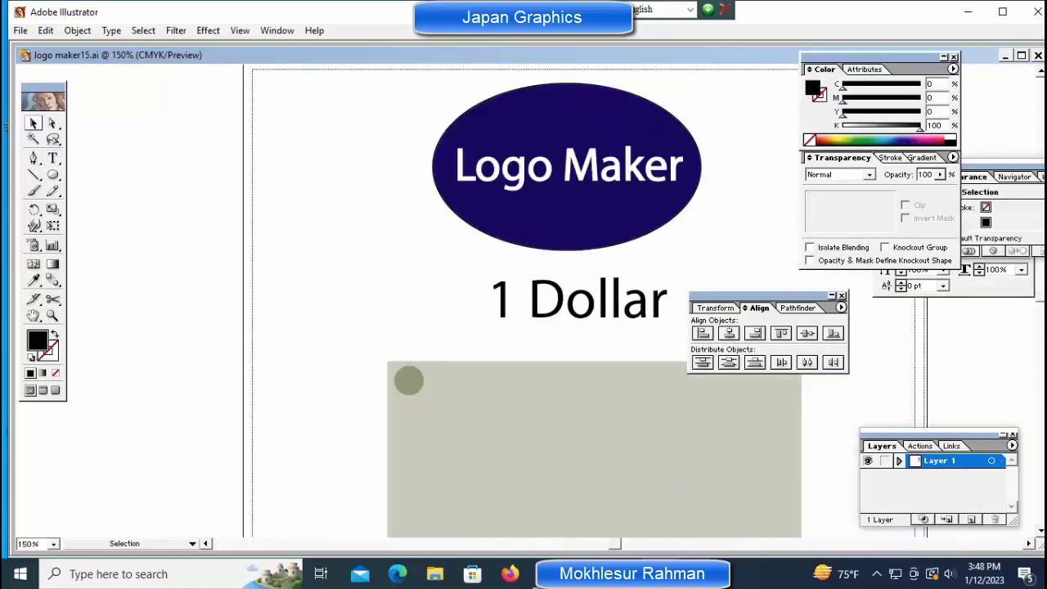
Add a black text "1", shrink it to fit the small circle and centre it there.
key("t")
left_click(106, 245)
type("1")
left_click_drag(132, 204, 401, 386)
key("ctrl+equal")
key("ctrl+equal")
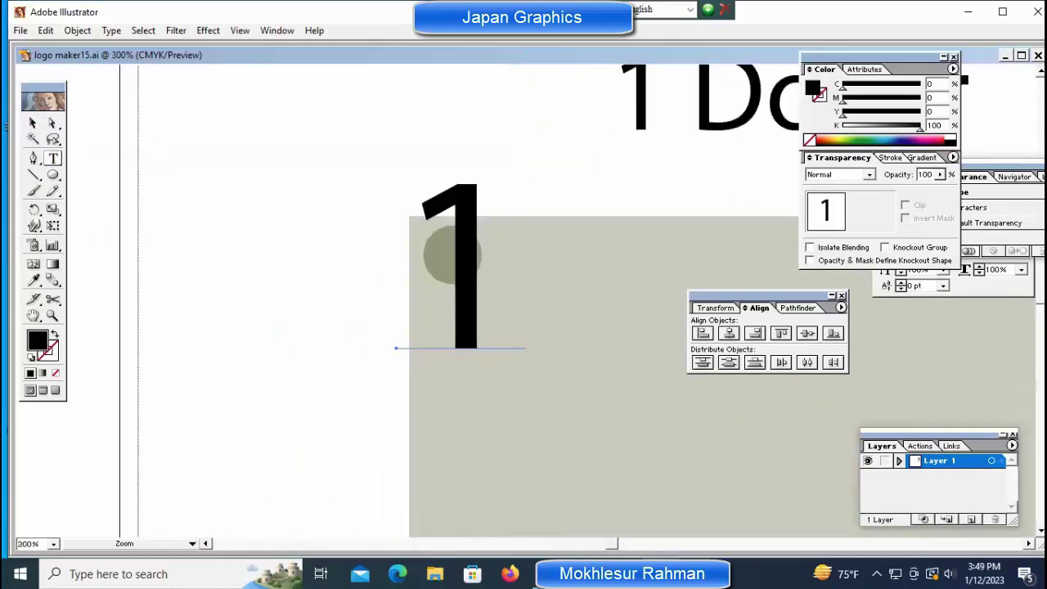
key("ctrl+equal")
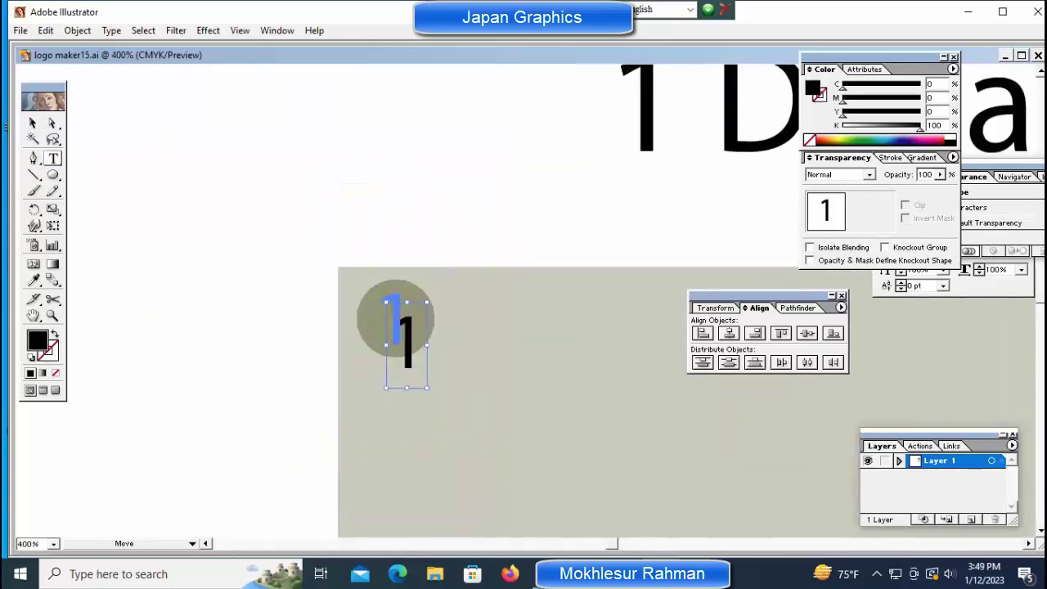
key("ctrl+shift+a")
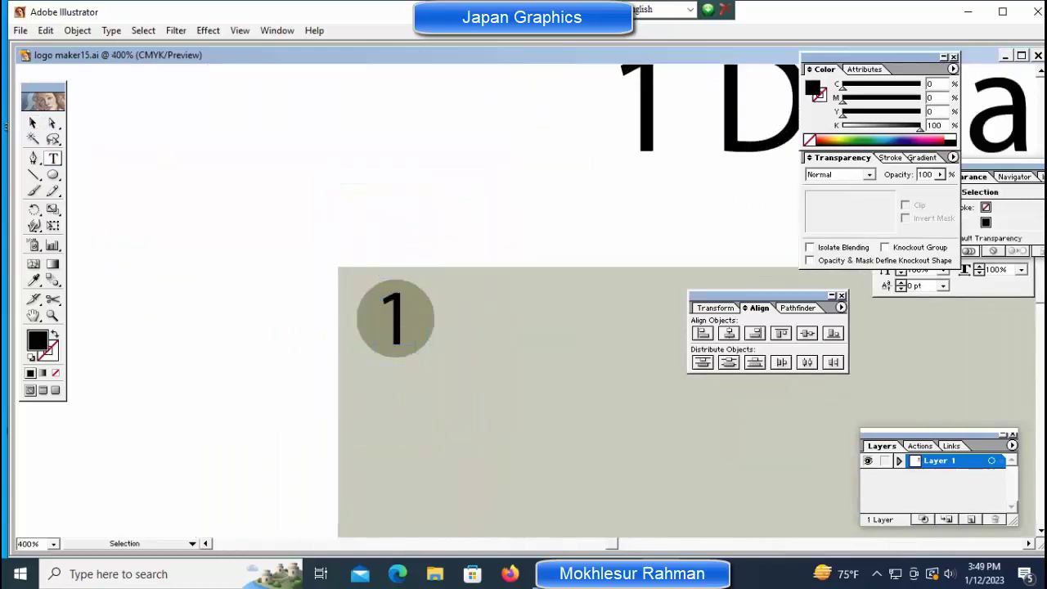
Copy the circle with its "1" to the rectangle's other three corners.
key("ctrl+0")
key("t")
left_click(225, 325)
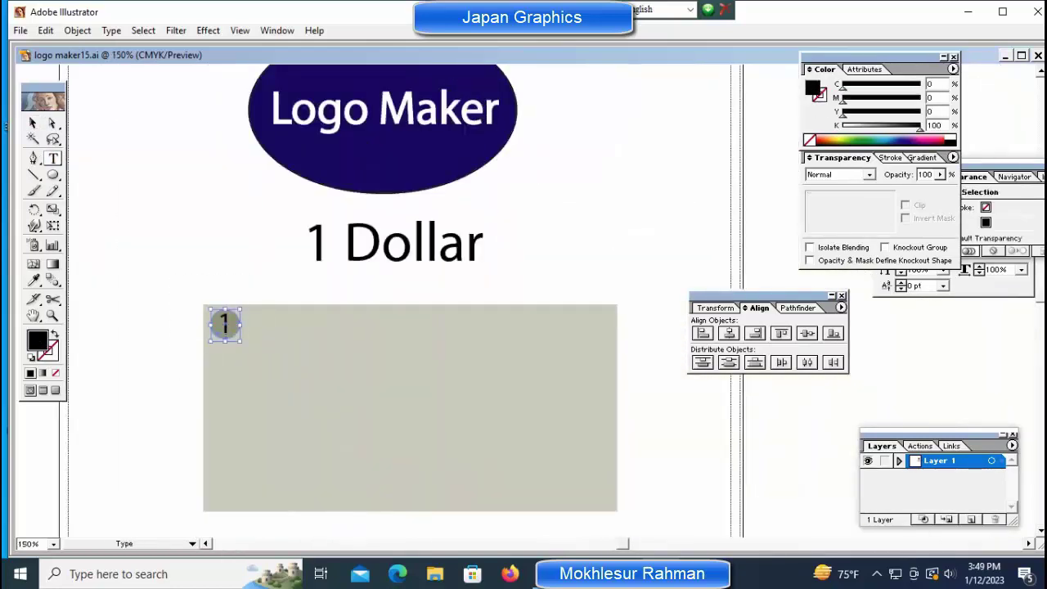
key("Escape")
left_click_drag(593, 323, 593, 324)
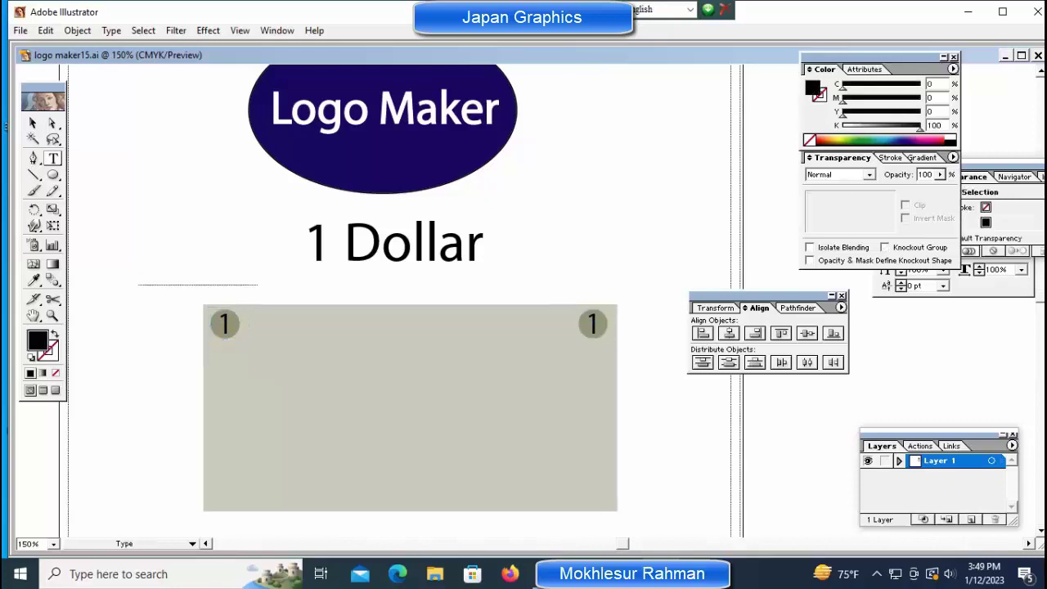
left_click(225, 324, "shift")
left_click_drag(225, 324, 224, 492)
left_click(149, 442)
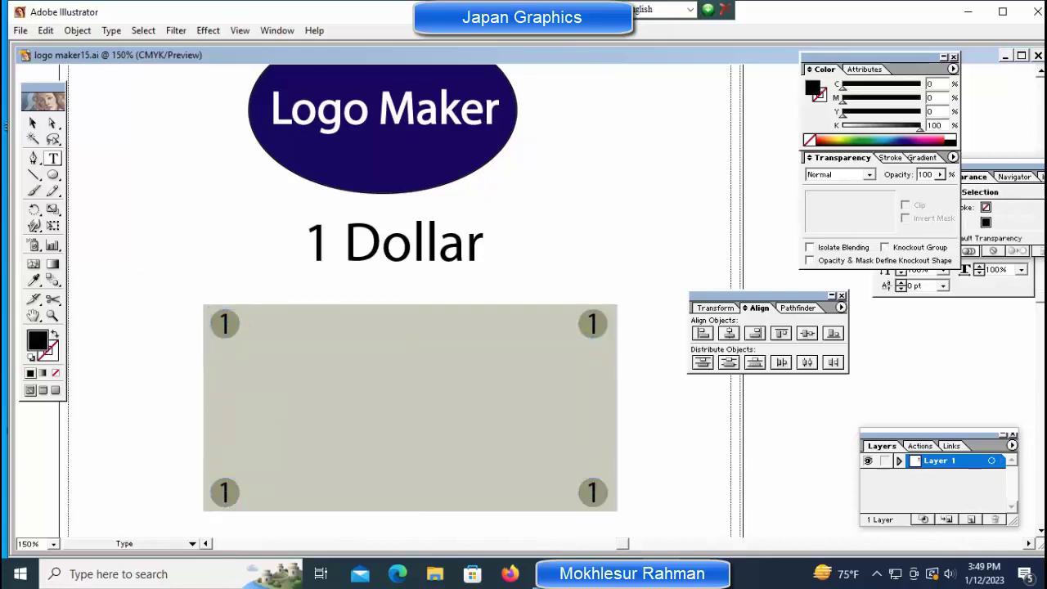
left_click(148, 442, "ctrl")
Draw a narrow black strip across the full width of the rectangle, starting at its upper edge.
left_click(52, 174)
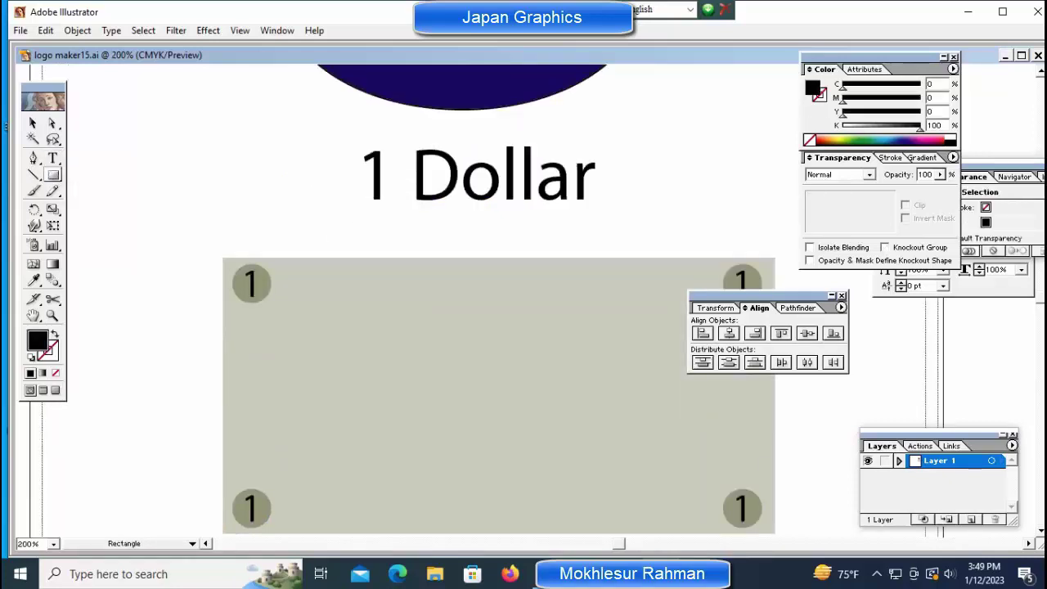
left_click_drag(223, 258, 775, 294)
key("ctrl+plus")
Check in outline view how the black strip's ends line up with the rectangle's upper corners.
key("ctrl+y")
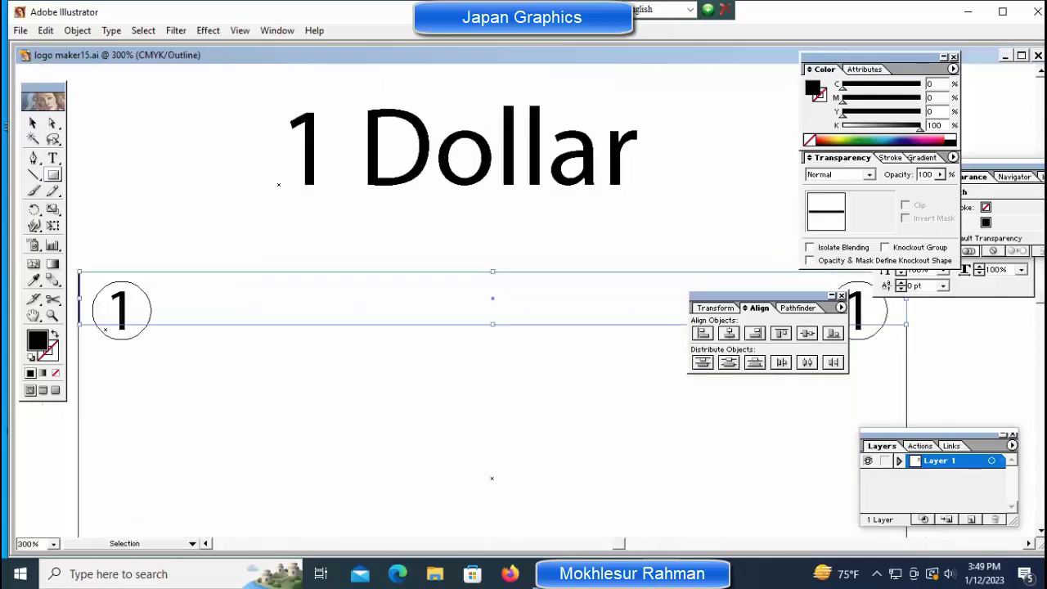
key("ctrl+plus")
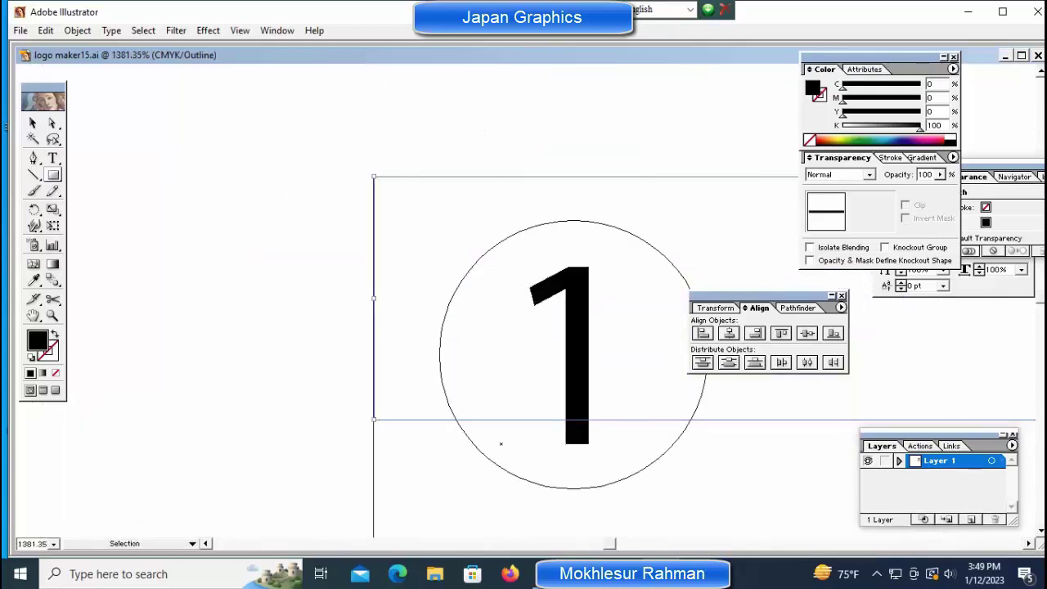
key("ctrl+minus")
key("ctrl+minus")
key("ctrl+minus")
key("ctrl+minus")
key("ctrl+minus")
key("ctrl+minus")
left_click_drag(442, 254, 552, 384)
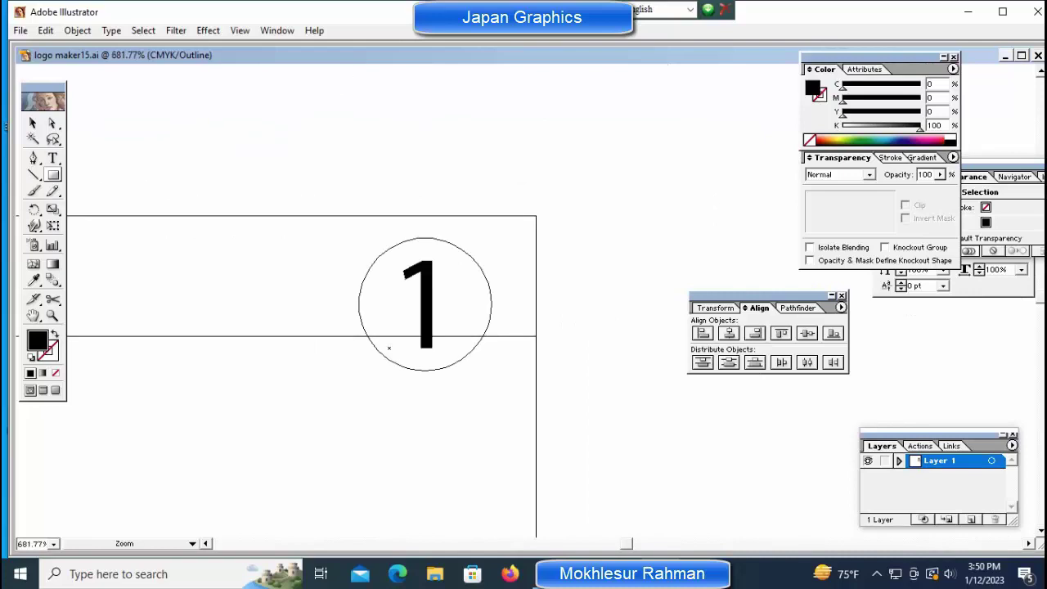
key("ctrl+minus")
scroll(368, 327, "left", 3)
key("ctrl+y")
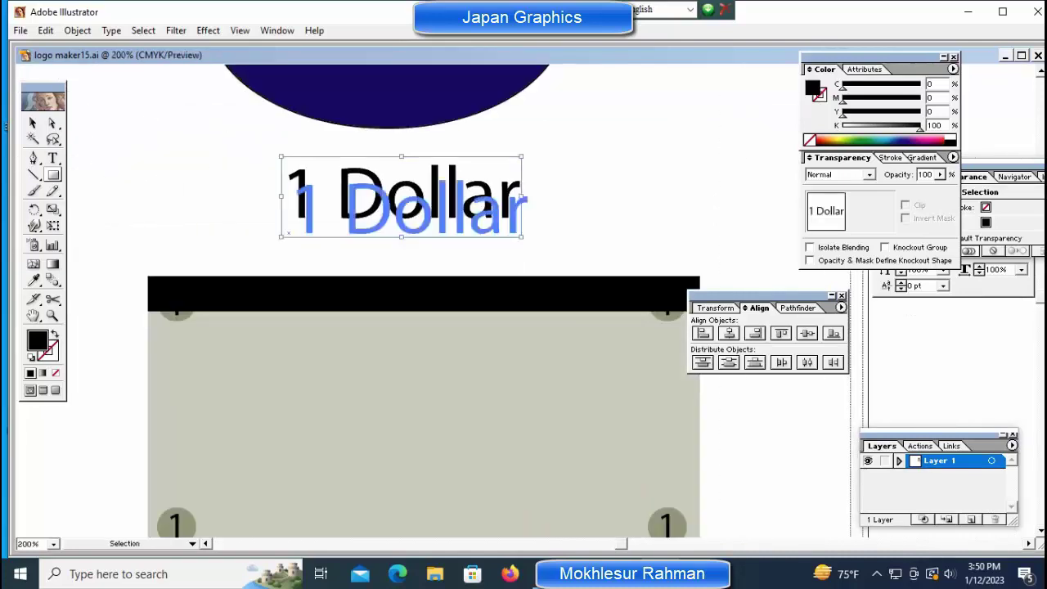
Place the black strip behind the two upper number circles and shift the "1 Dollar" heading to the left.
left_click(423, 293)
key("ctrl+z")
key("ctrl+z")
key("ctrl+z")
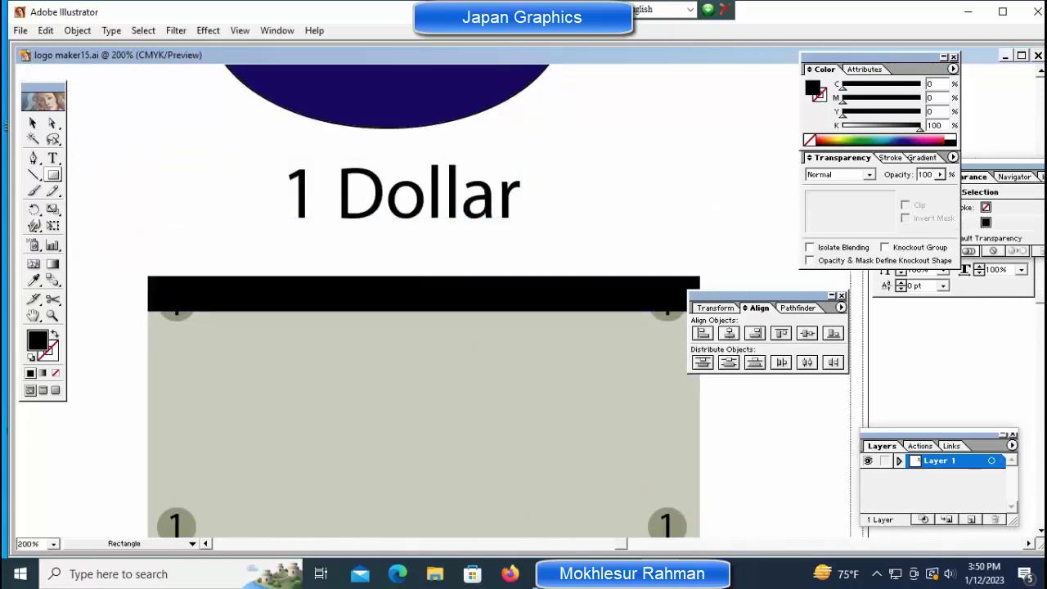
key("ctrl+shift+a")
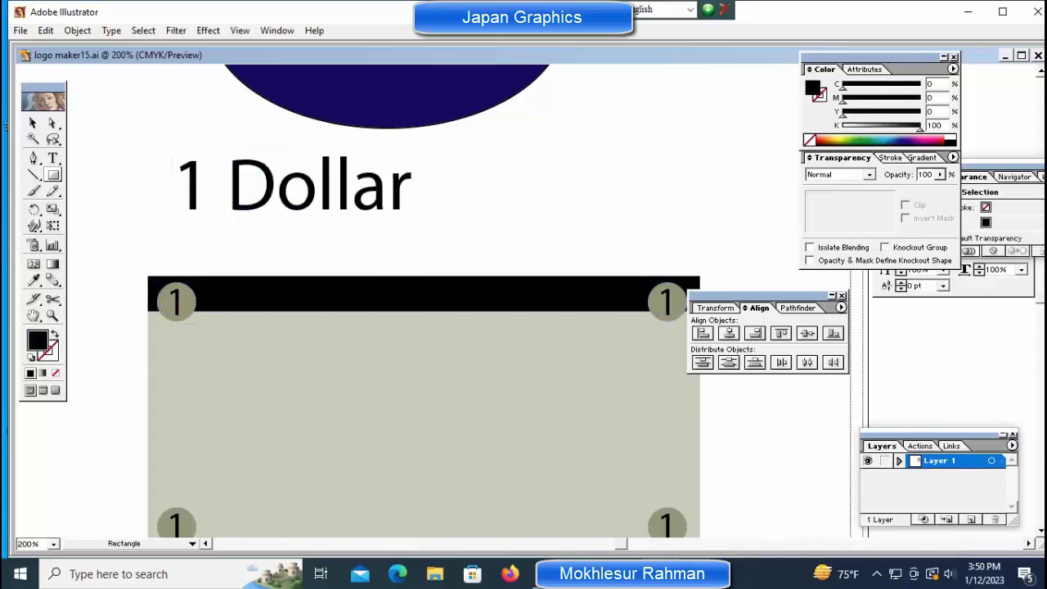
Extend the heading text to read "1 Dollar //Sample".
type("Sample")
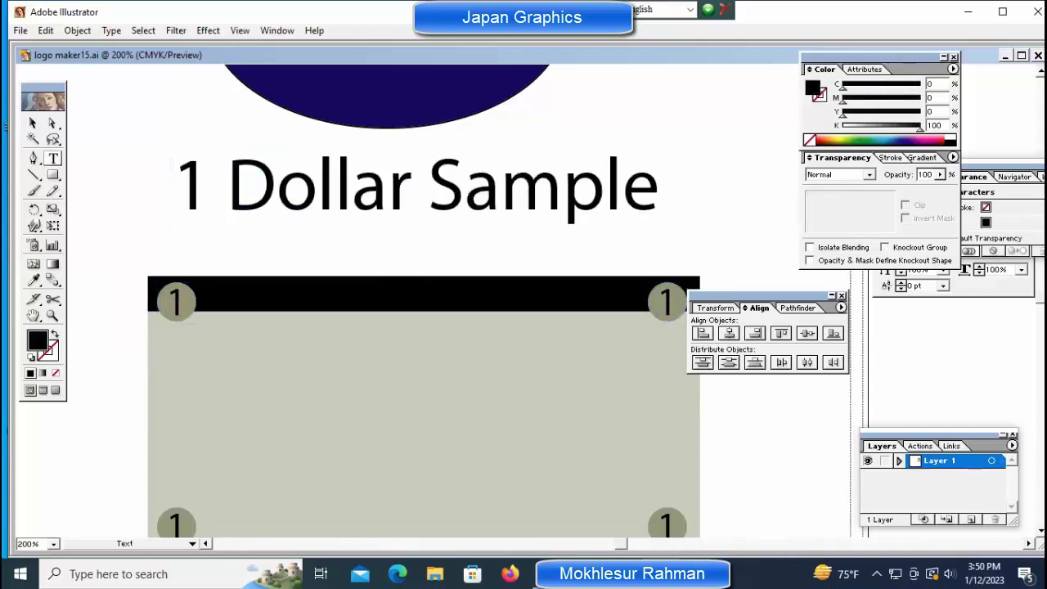
type("//")
key("ctrl+0")
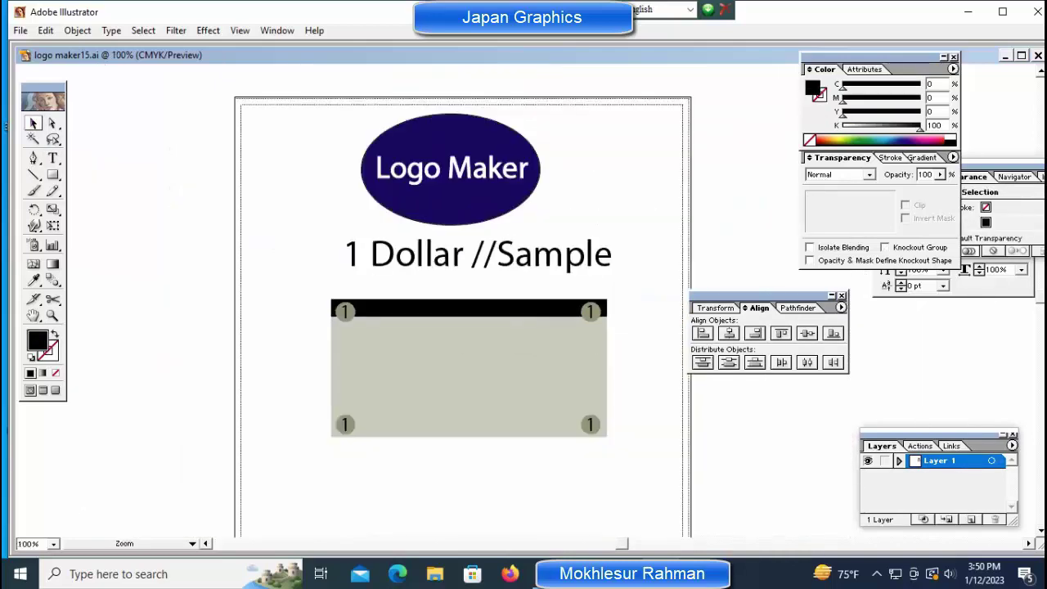
Copy the black strip to the rectangle's lower edge and align it with the lower-left corner in outline view.
key("ctrl+plus")
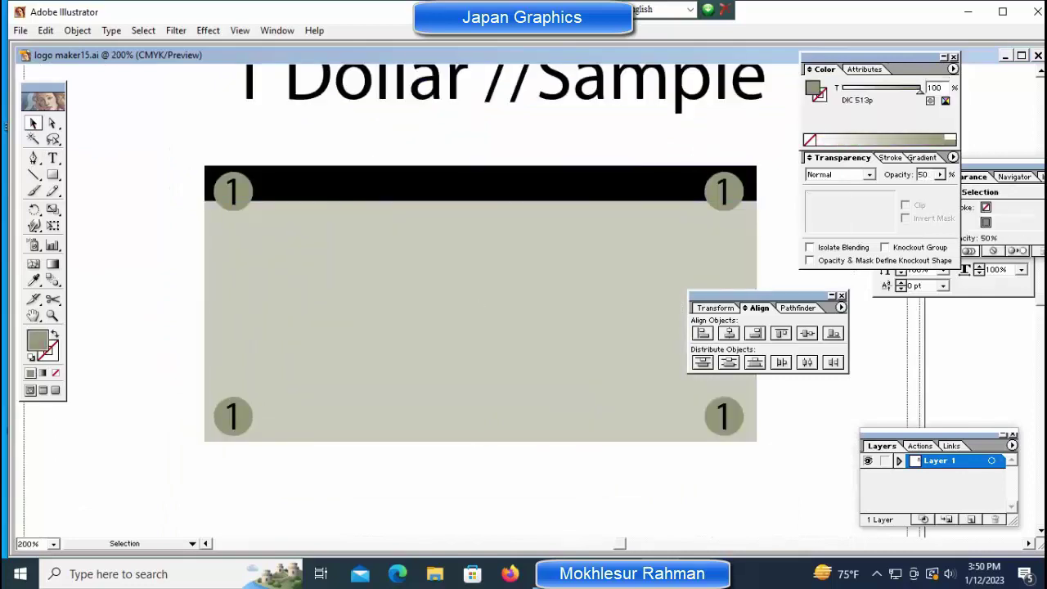
left_click_drag(480, 183, 480, 422)
left_click_drag(201, 391, 265, 448)
key("ctrl+y")
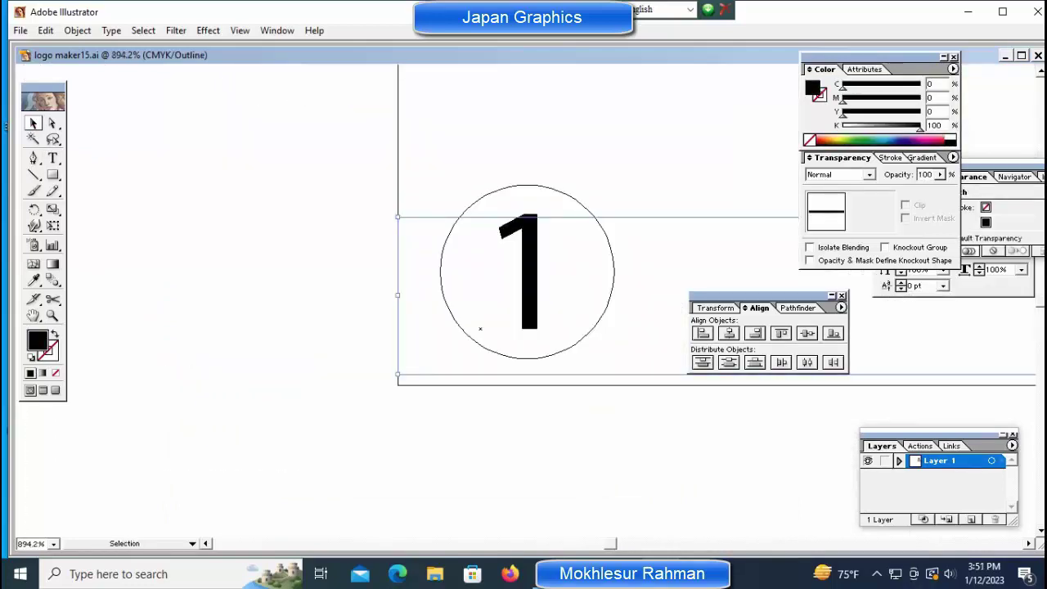
key("ctrl+plus")
key("ctrl+plus")
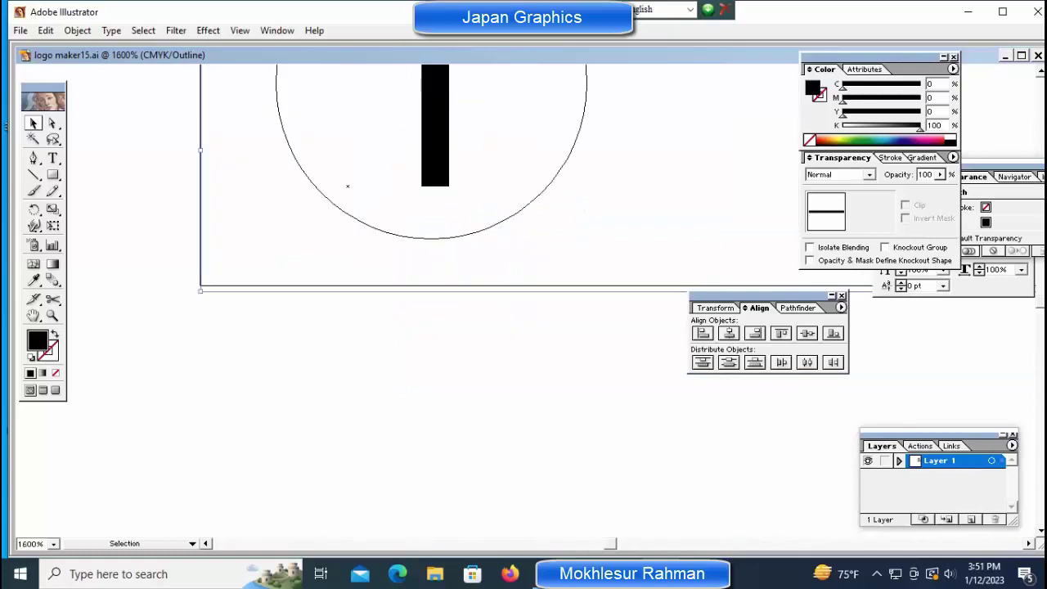
key("ctrl+shift+a")
key("ctrl+minus")
key("ctrl+minus")
key("ctrl+minus")
key("ctrl+minus")
key("ctrl+minus")
key("ctrl+minus")
key("ctrl+minus")
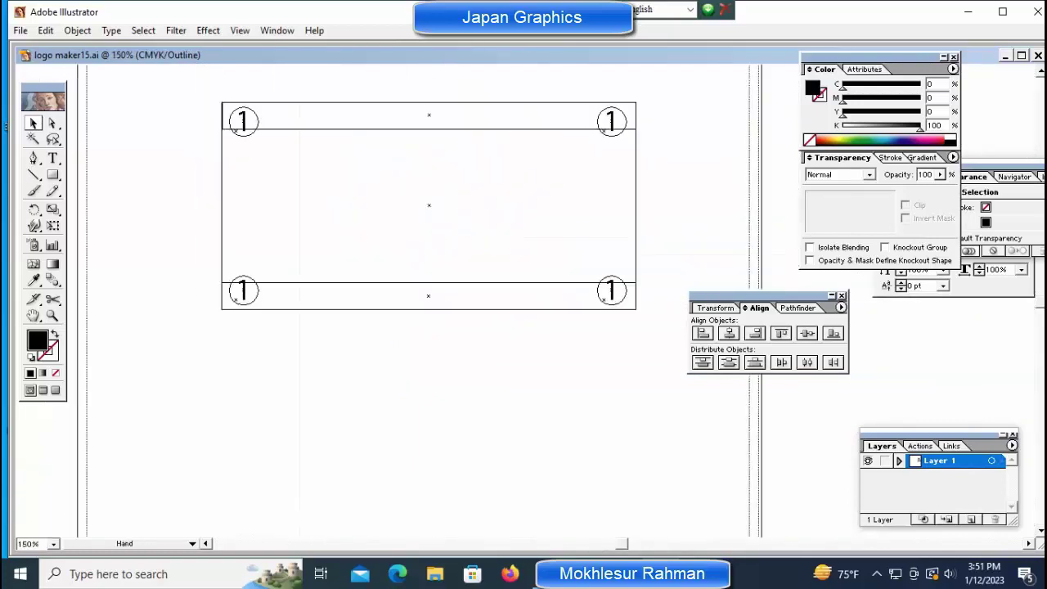
key("ctrl+y")
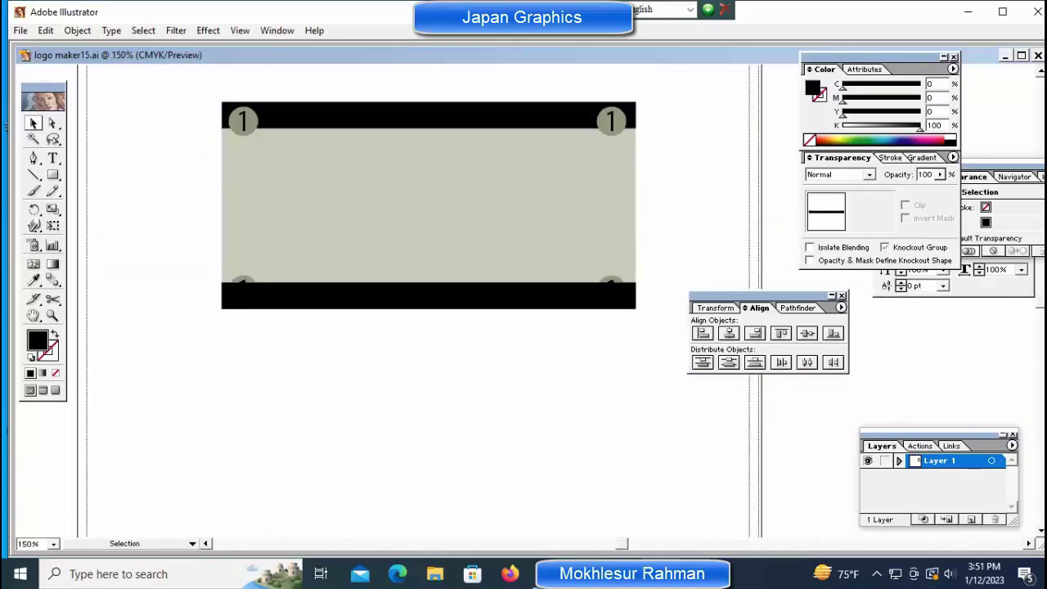
Lock the lower black strip in place.
left_click(429, 296)
left_click(77, 30)
mouse_move(85, 112)
left_click(223, 112)
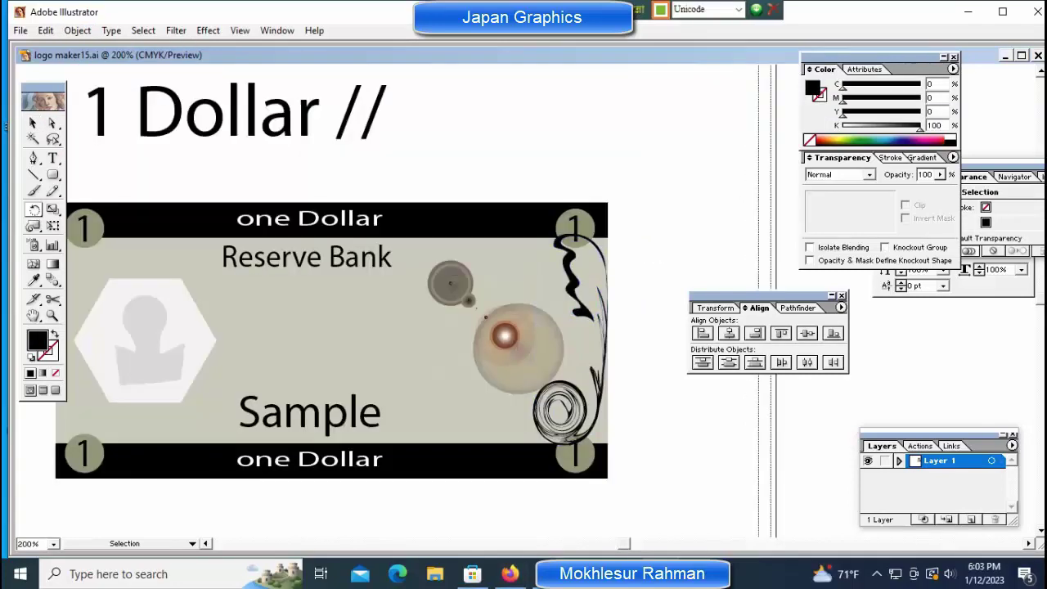
Narrow and rotate the black scroll ornament and move it to fit along the sample note's right edge.
mouse_move(606, 270)
left_mouse_down()
mouse_move(638, 352)
mouse_move(622, 409)
left_mouse_up()
left_click_drag(572, 266, 468, 421)
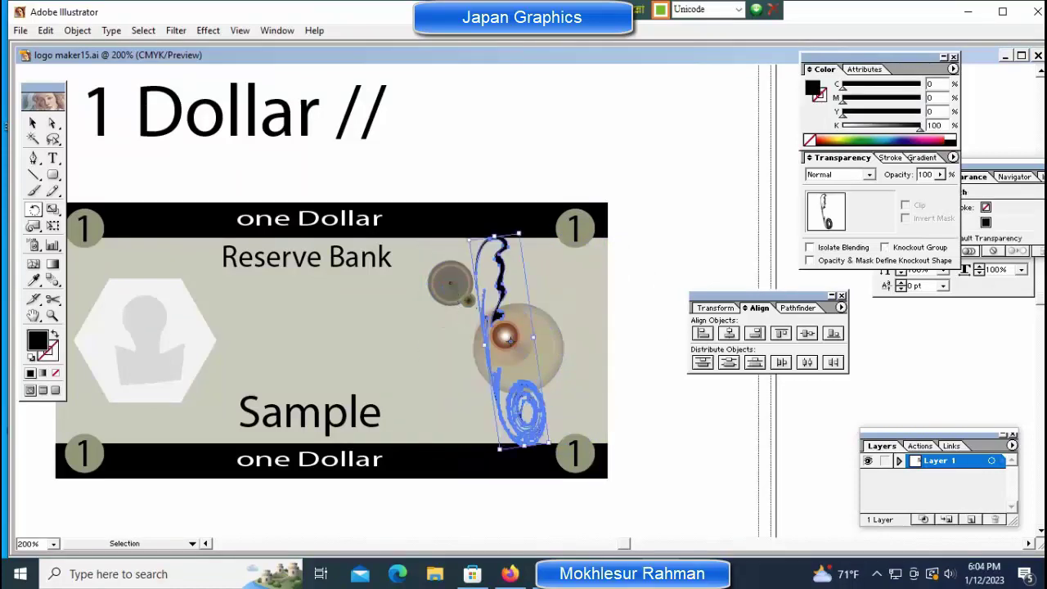
key("ctrl+a")
key("v")
left_click(499, 270)
left_click_drag(424, 341, 583, 360)
key("ctrl+shift+a")
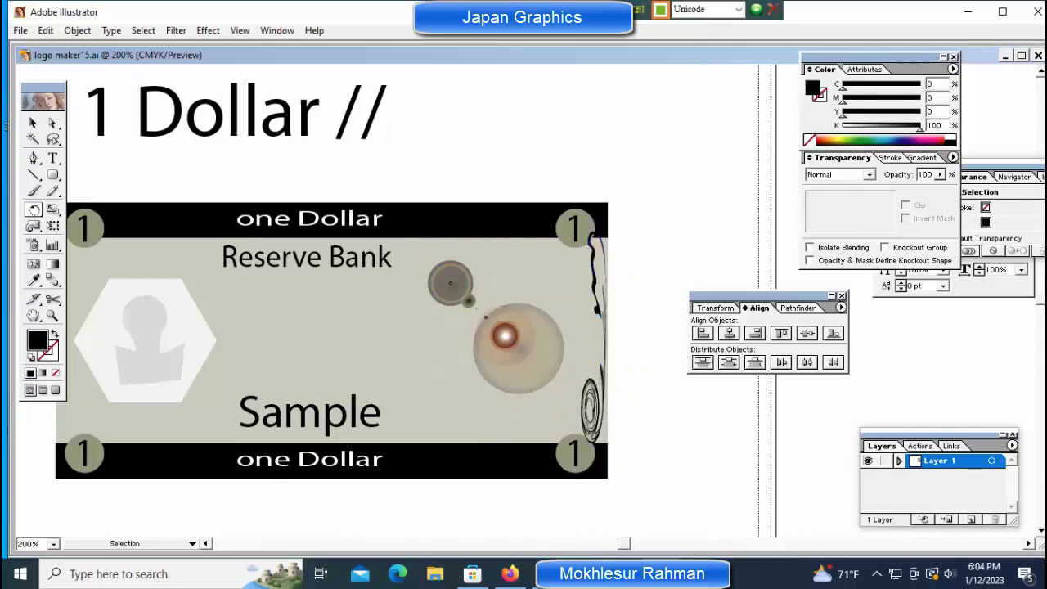
left_click(593, 311)
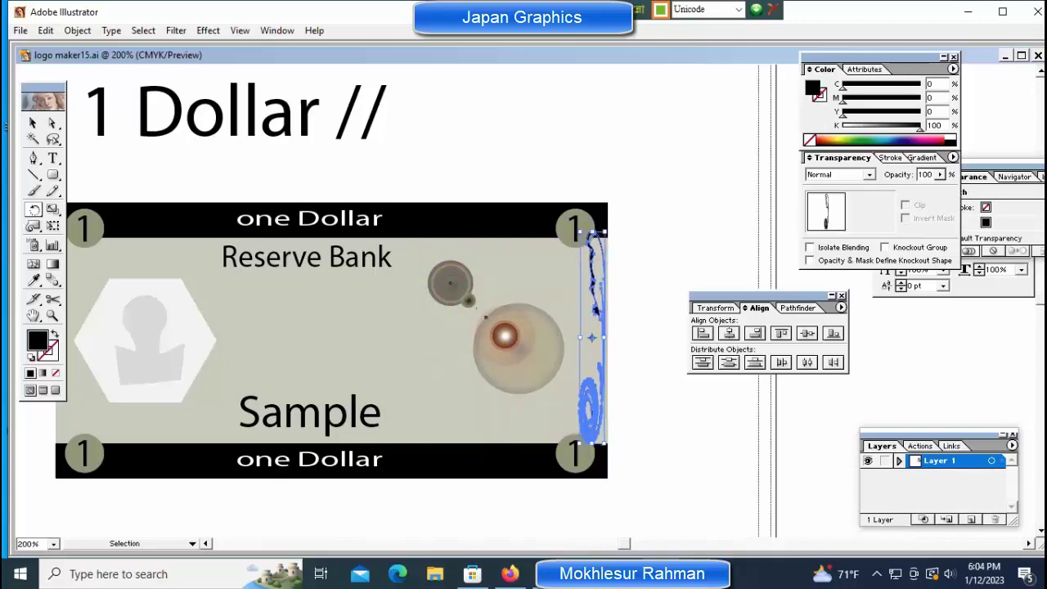
key("ctrl+shift+a")
key("r")
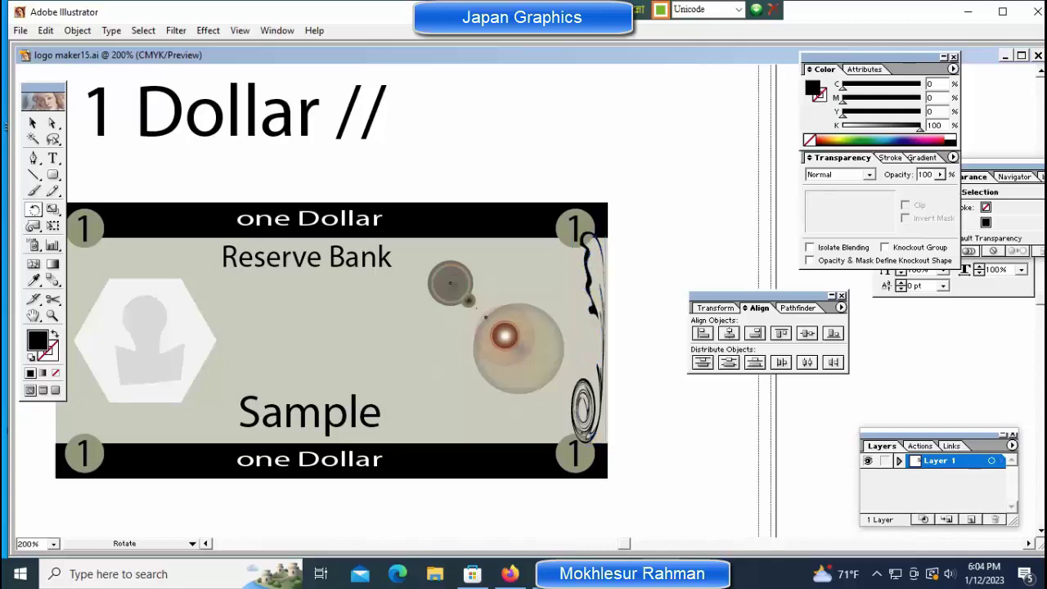
Copy the black scroll ornament to the sample note's left edge and reflect it to mirror the right one.
key("v")
key("r")
key("ctrl+1")
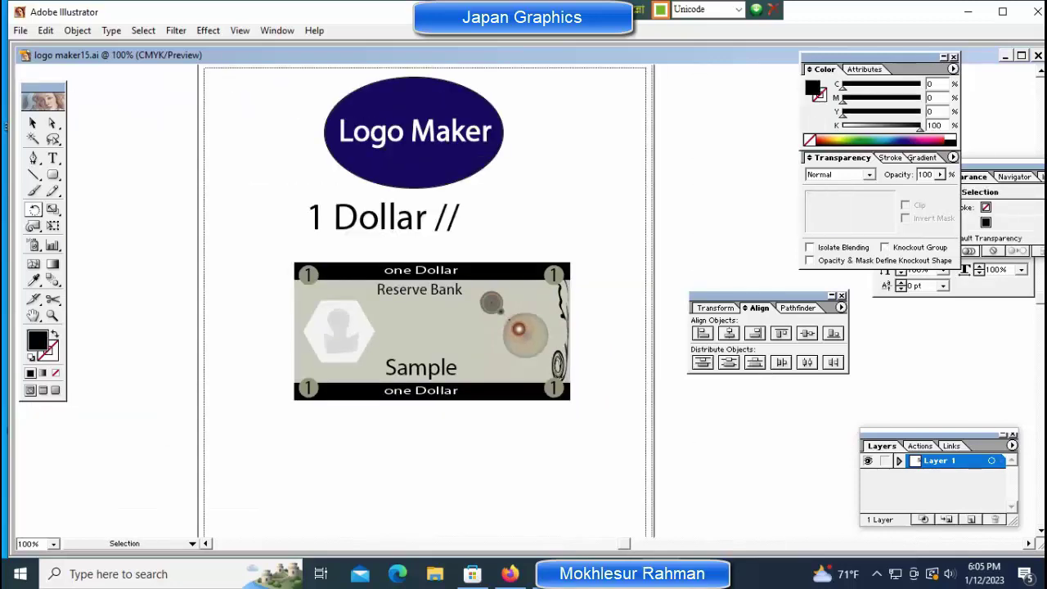
left_click(301, 330, "alt")
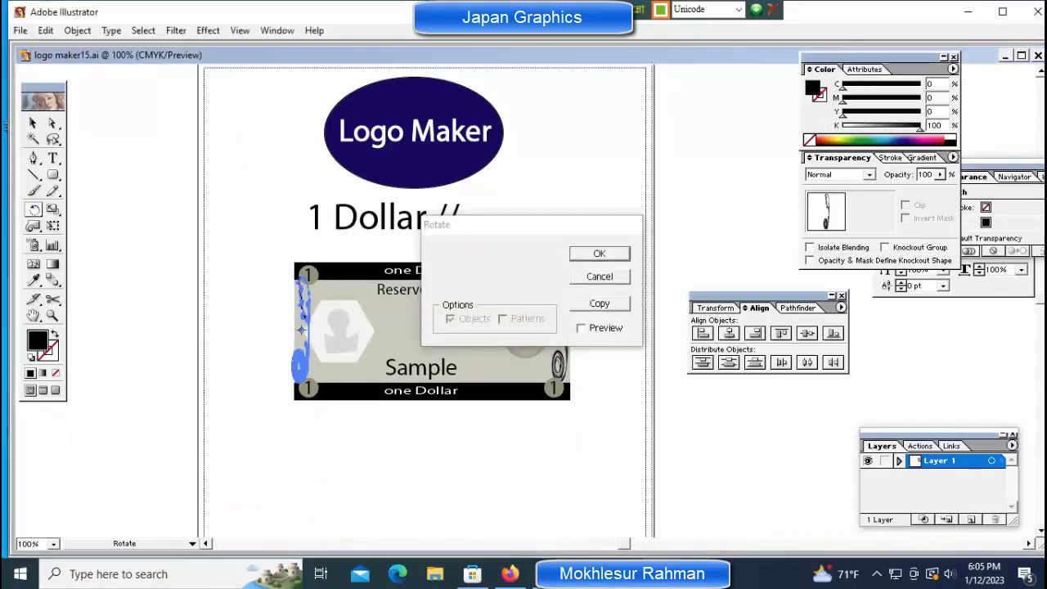
key("Return")
key("alt+o")
key("Down")
key("Right")
key("Down")
key("Down")
key("Down")
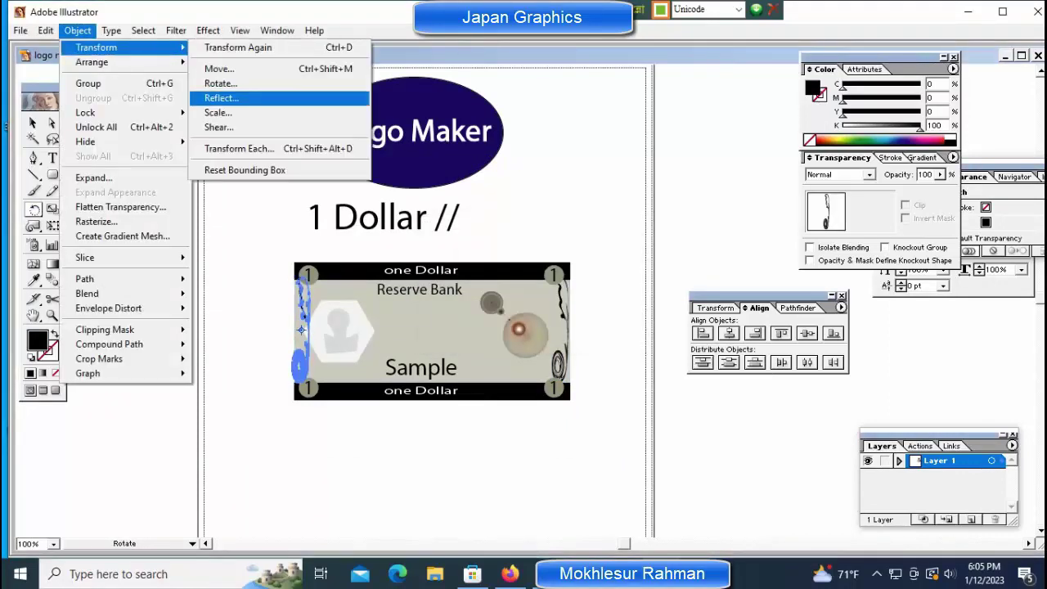
key("Return")
key("Return")
key("ctrl+plus")
key("ctrl+plus")
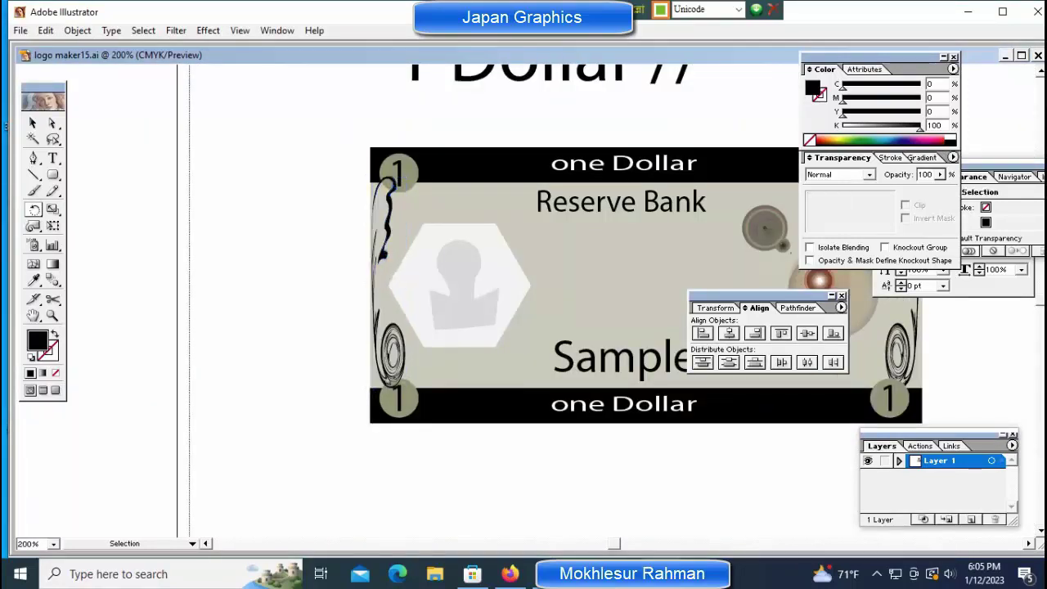
Remove the "1 Dollar //" heading text between the Logo Maker ellipse and the sample note.
left_click(398, 172)
left_click(399, 398)
key("v")
left_click(384, 245)
left_click_drag(78, 90, 861, 503)
key("ctrl+minus")
key("ctrl+minus")
key("ctrl+minus")
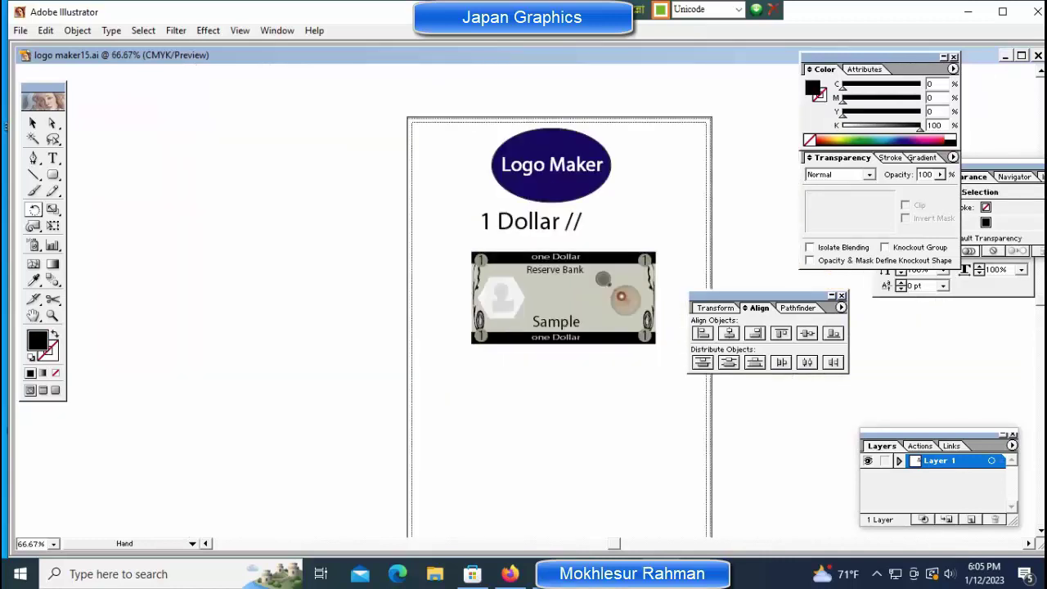
scroll(409, 294, "right", 3)
key("ctrl+plus")
key("r")
scroll(408, 295, "right", 3)
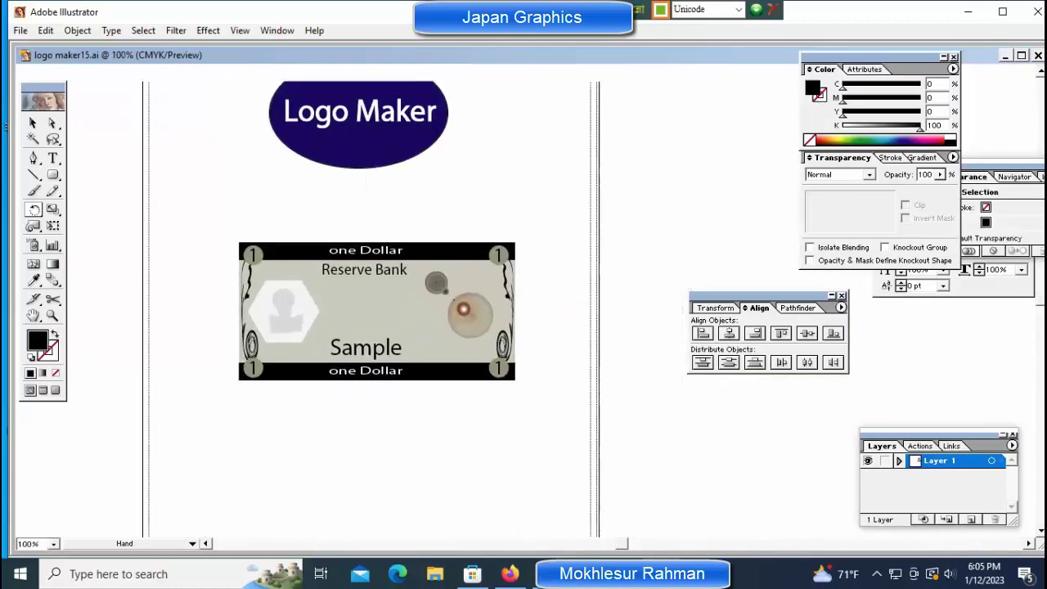
scroll(408, 295, "up", 1)
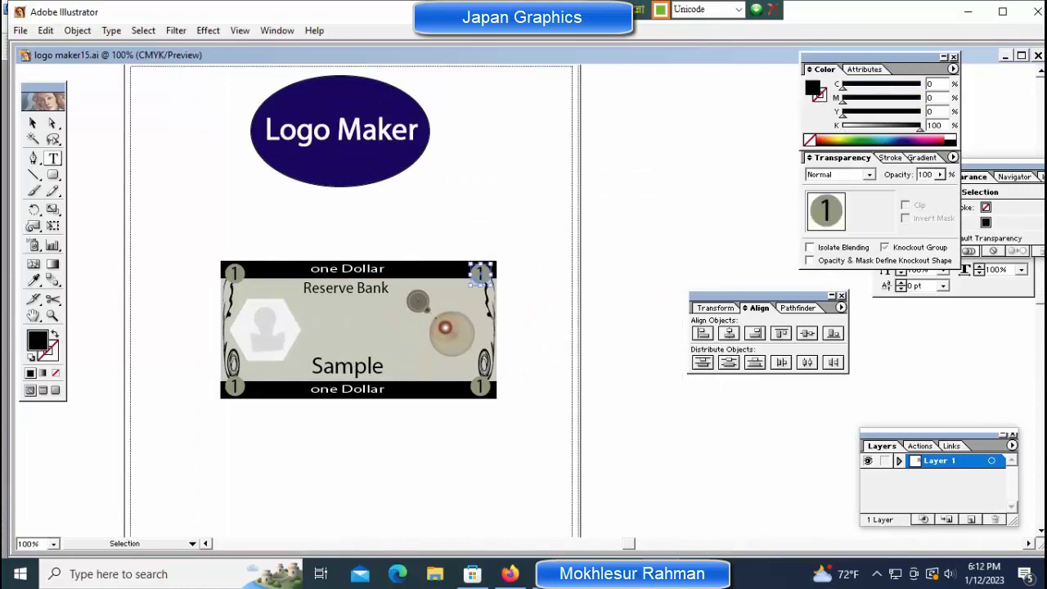
Transfer the complete sample note into cover-09.ai and enlarge it on the green area.
left_click_drag(182, 247, 507, 409)
key("Delete")
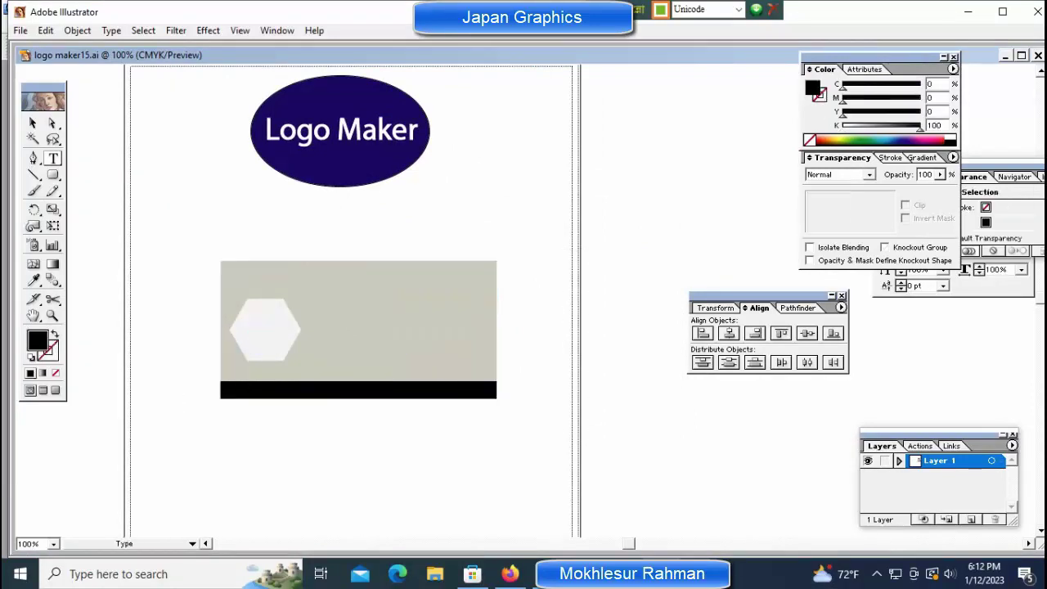
key("ctrl+z")
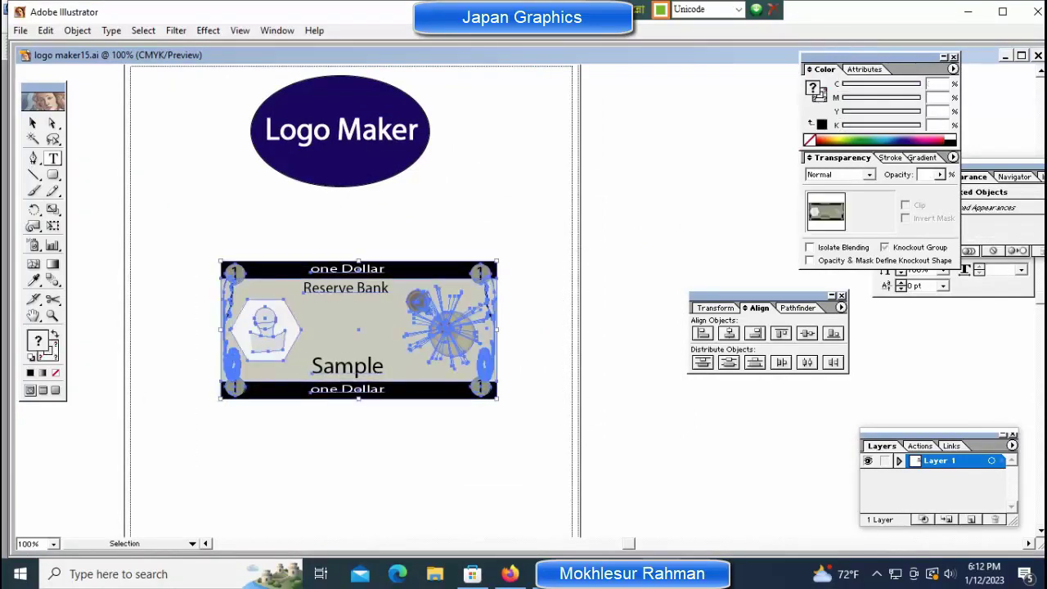
key("Delete")
left_click(1006, 54)
left_click(65, 556)
key("ctrl+equal")
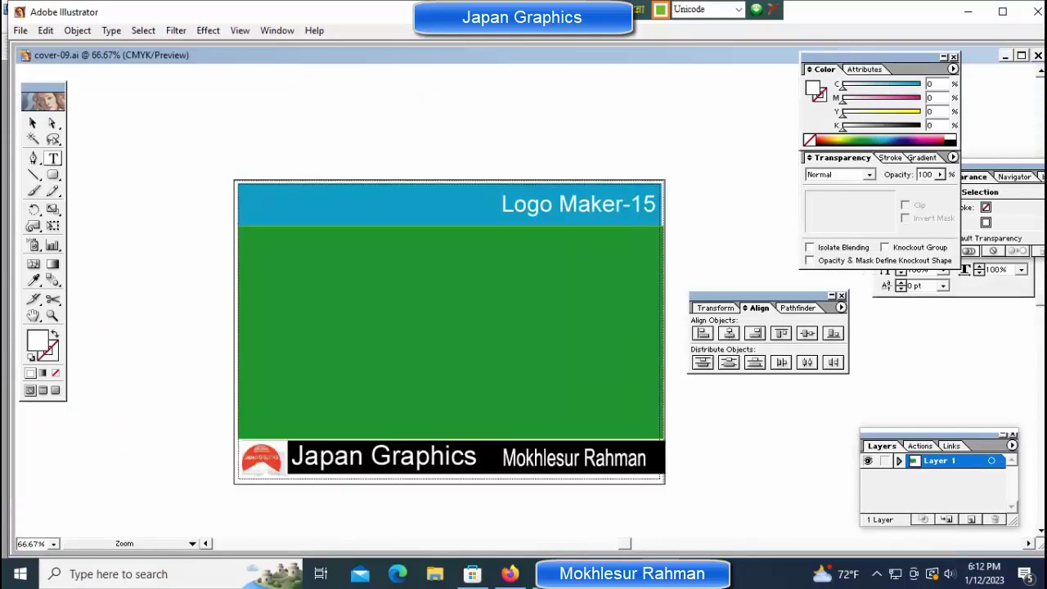
key("ctrl+v")
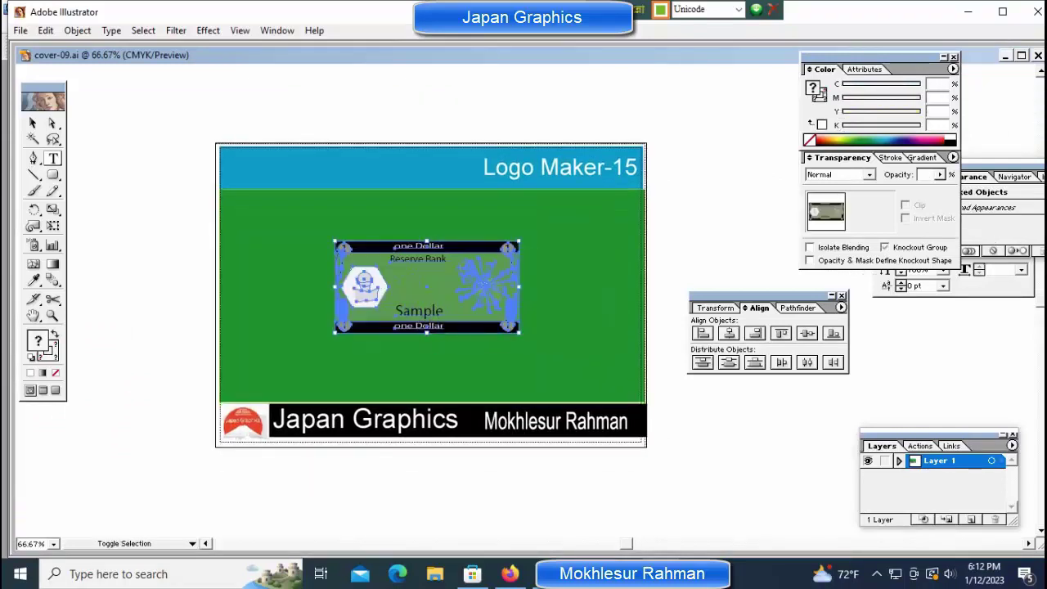
left_click_drag(517, 330, 555, 356)
key("ctrl+shift+a")
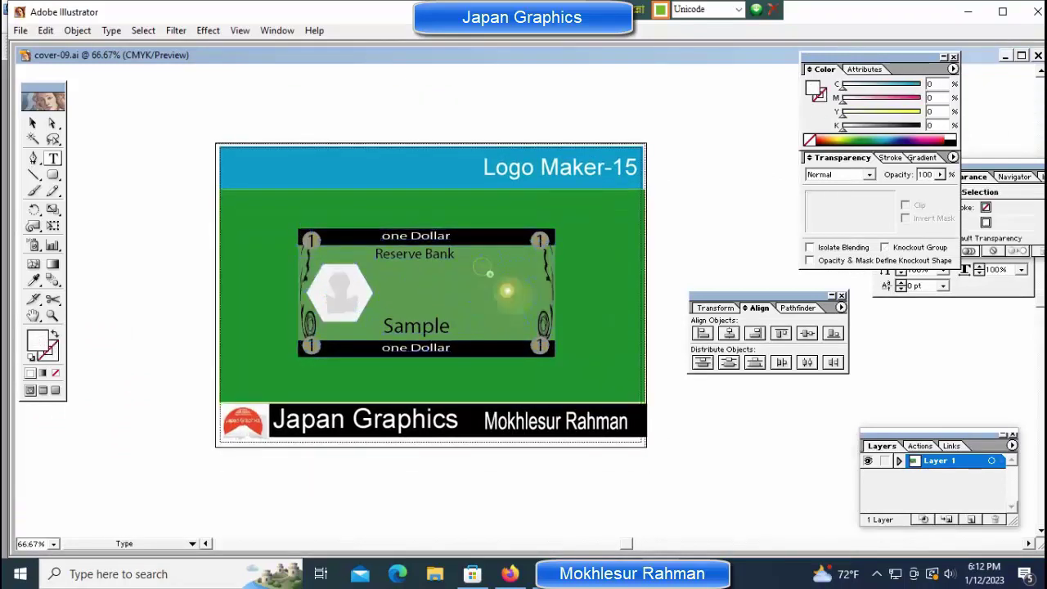
Recolour the cover's green background rectangle dark blue and set its opacity to 20%.
key("v")
left_click(262, 270)
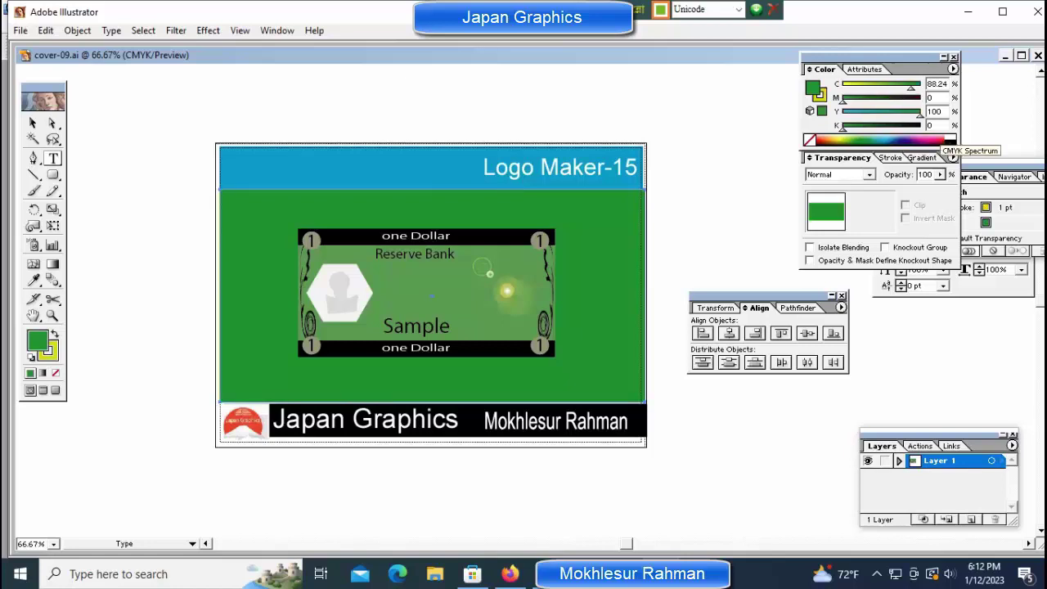
left_click(847, 139)
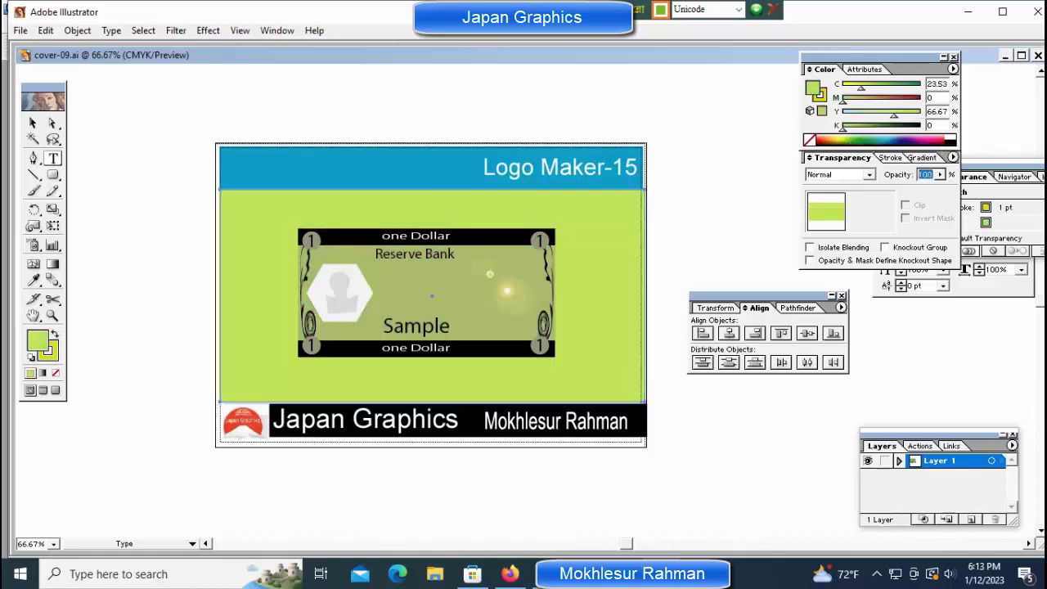
type("20")
key("Return")
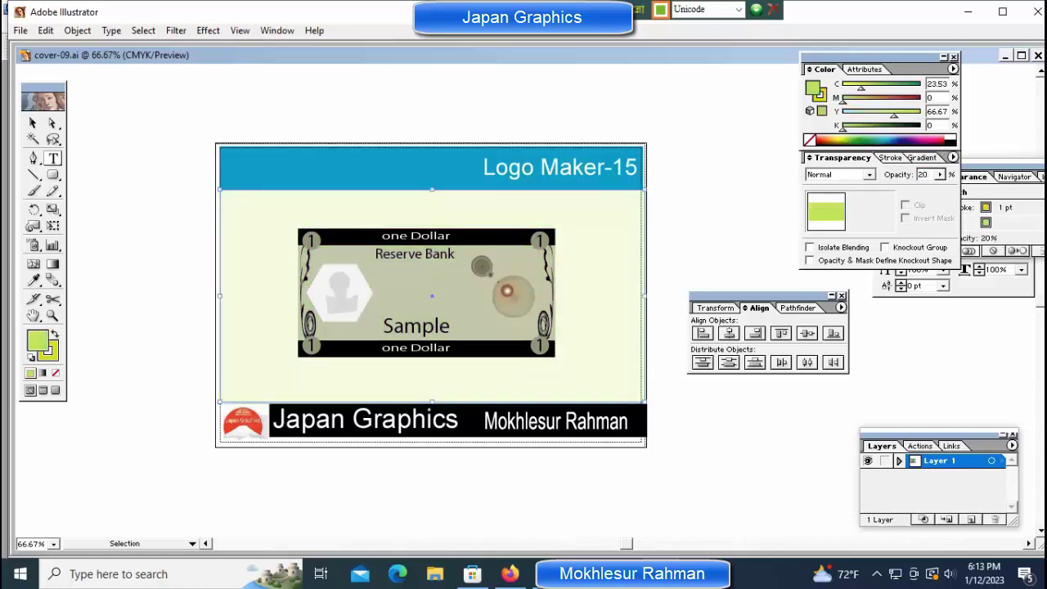
left_click(900, 139)
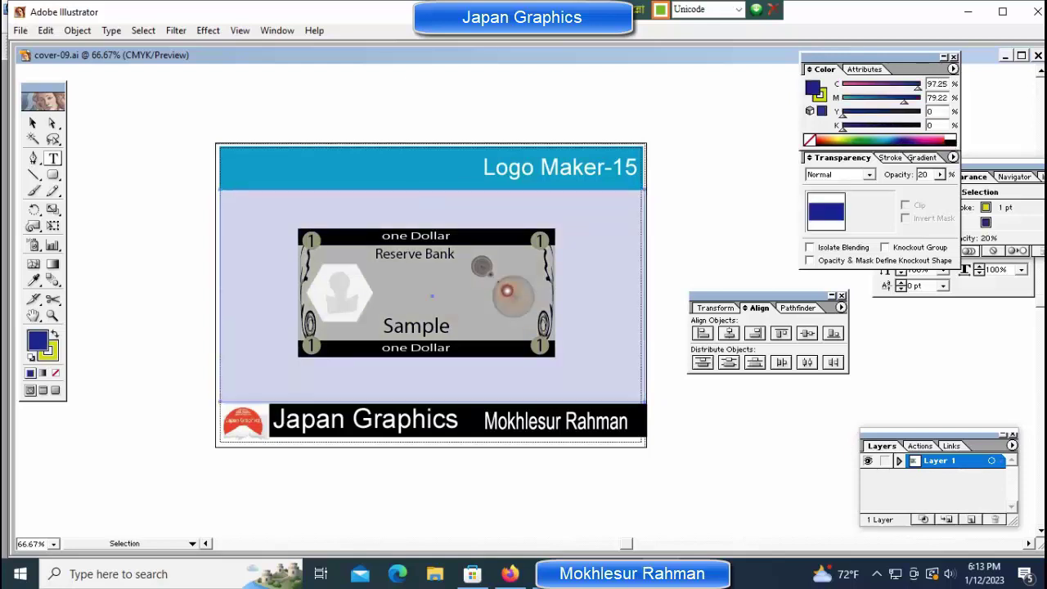
key("ctrl+shift+a")
key("ctrl+minus")
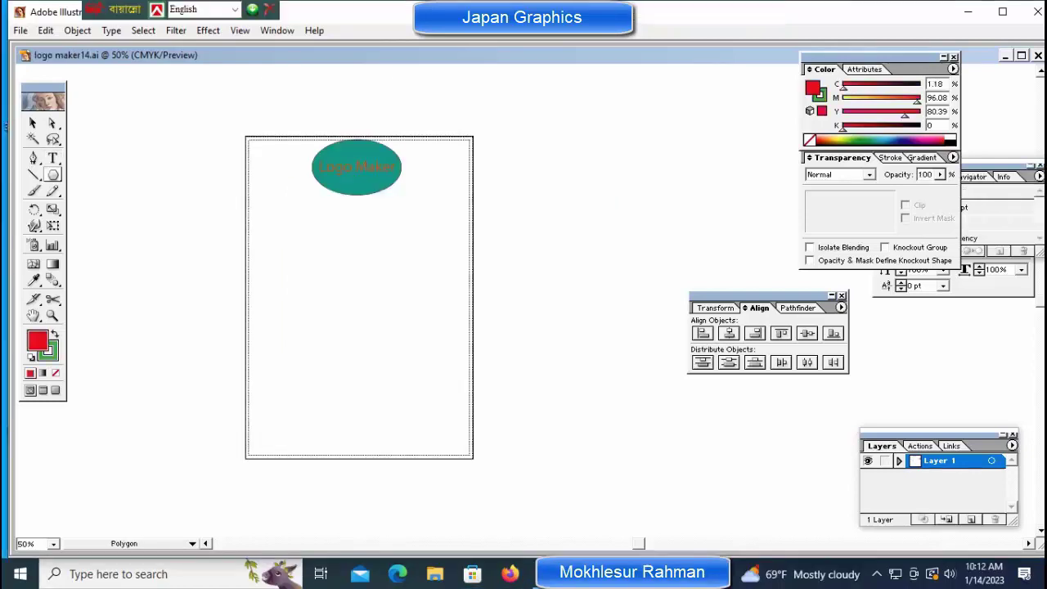
Draw a large red hexagon below the Logo Maker ellipse in logo maker14.ai and distort its edges with the Warp tool.
key("ctrl+plus")
left_click_drag(386, 325, 462, 325)
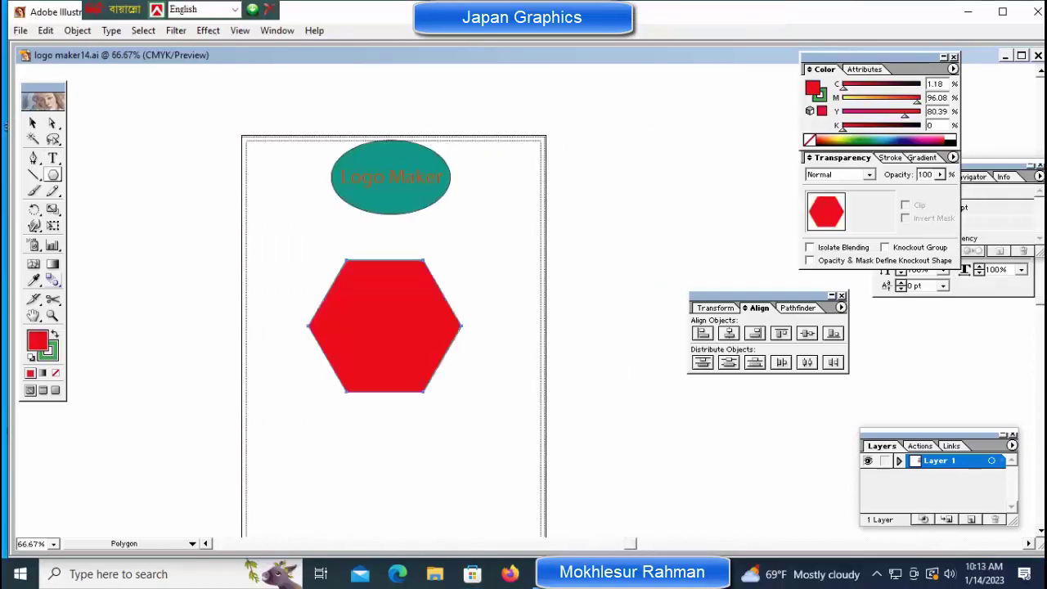
mouse_move(353, 381)
left_mouse_down()
mouse_move(365, 301)
mouse_move(401, 302)
mouse_move(415, 401)
left_mouse_up()
left_click_drag(401, 356, 384, 312)
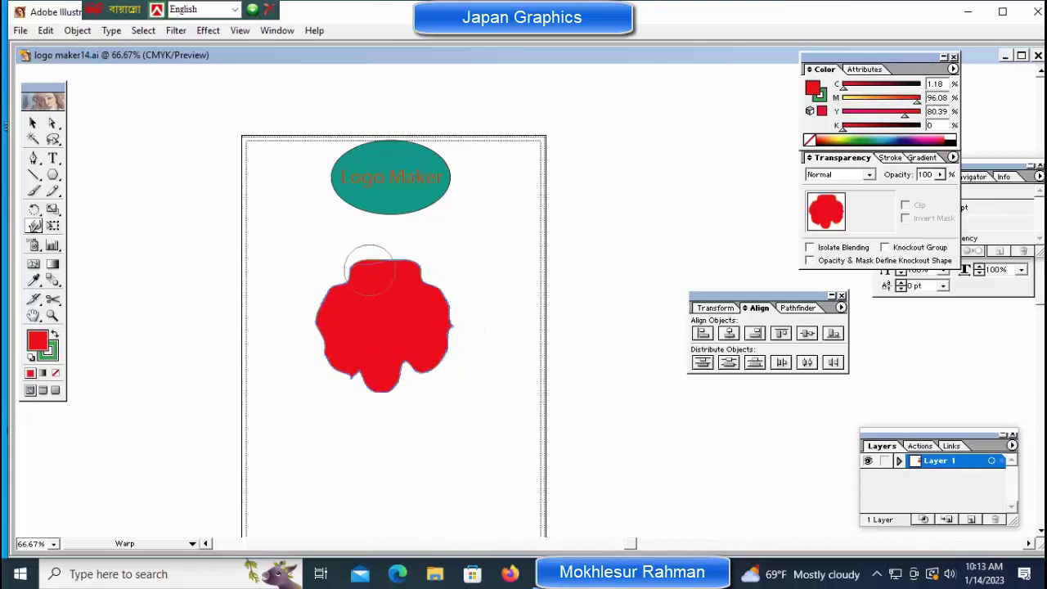
left_click_drag(370, 270, 395, 319)
Distort the warped red shape further with another liquify tool into thick, rounded lobes.
left_click_drag(33, 225, 123, 228)
mouse_move(356, 262)
left_mouse_down()
mouse_move(351, 269)
mouse_move(402, 253)
mouse_move(431, 309)
mouse_move(372, 320)
mouse_move(315, 307)
mouse_move(449, 290)
mouse_move(471, 313)
mouse_move(384, 299)
mouse_move(393, 310)
mouse_move(360, 283)
mouse_move(426, 357)
mouse_move(393, 311)
mouse_move(384, 328)
mouse_move(413, 360)
mouse_move(448, 331)
mouse_move(458, 282)
left_mouse_up()
mouse_move(388, 263)
left_mouse_down()
mouse_move(335, 257)
mouse_move(343, 291)
left_mouse_up()
key("ctrl+minus")
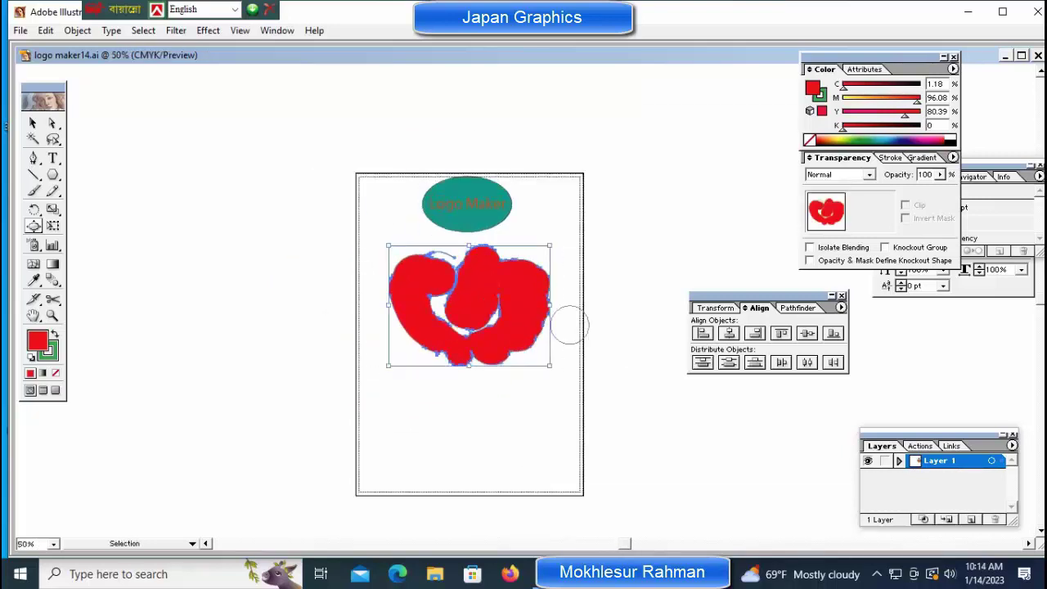
Swirl the left, centre and upper parts of the red shape with the Twirl tool.
left_click(33, 227)
left_click_drag(32, 227, 49, 228)
left_click(403, 299)
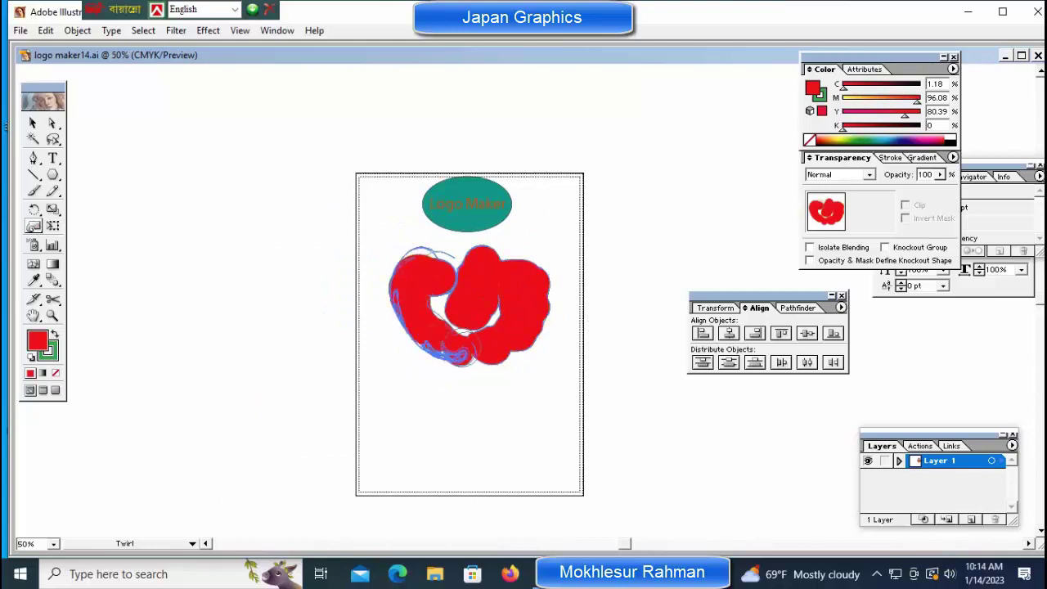
mouse_move(462, 348)
left_mouse_down()
mouse_move(480, 280)
mouse_move(446, 297)
mouse_move(469, 315)
mouse_move(486, 286)
left_mouse_up()
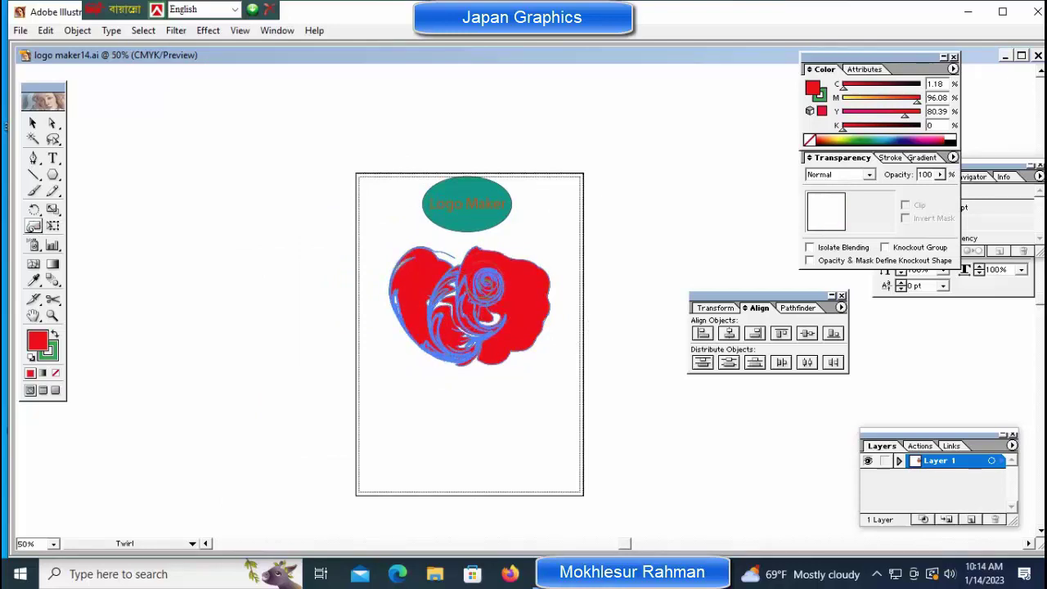
left_click_drag(471, 252, 472, 253)
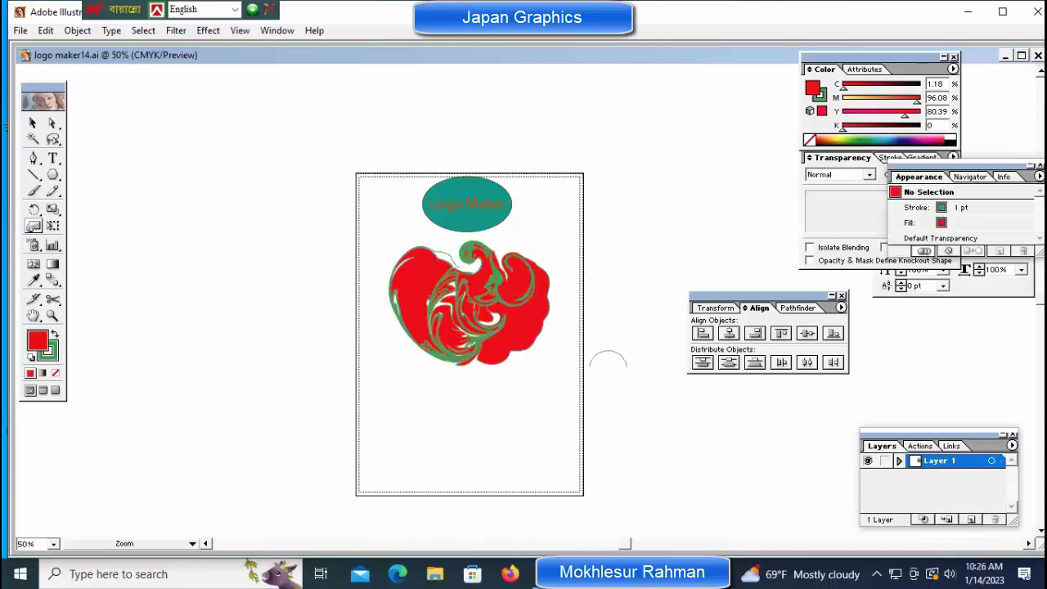
key("ctrl+1")
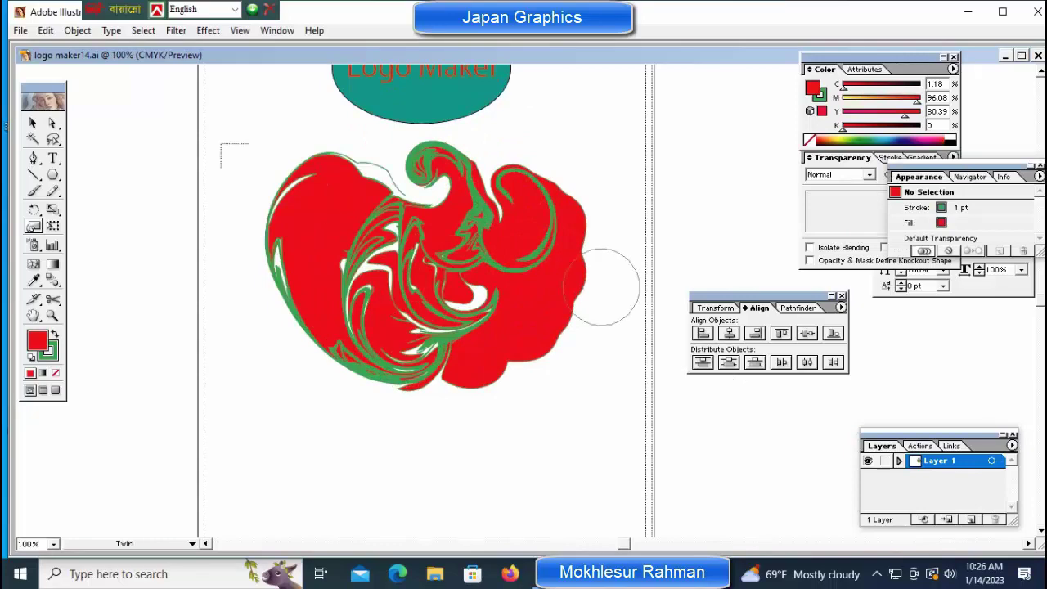
key("ctrl")
key("ctrl+minus")
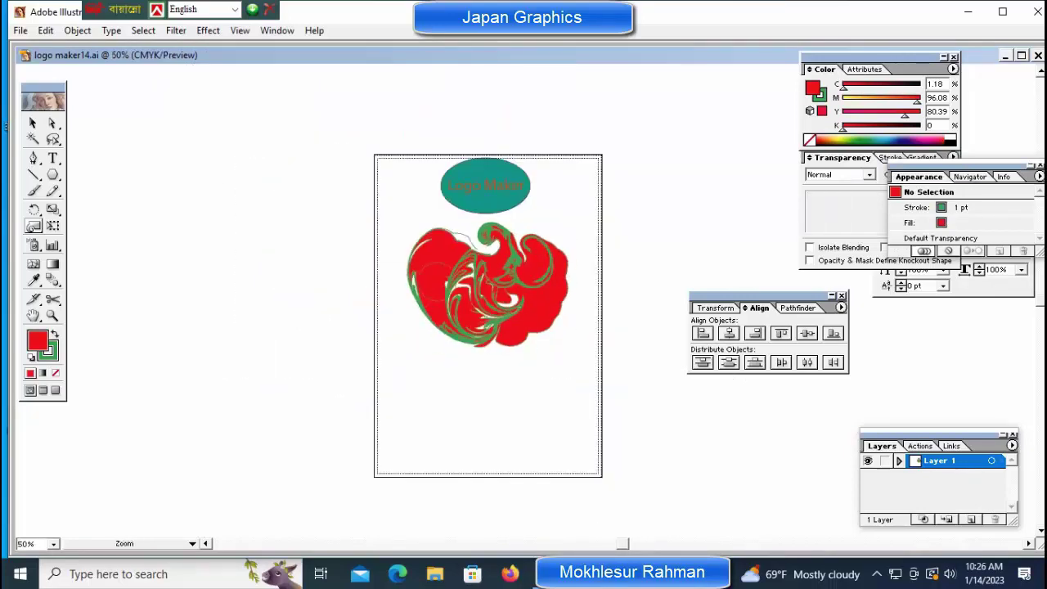
key("ctrl+a")
key("ctrl+shift+a")
left_click_drag(466, 286, 487, 286)
key("ctrl+shift+a")
Add the text "Lubna Hospital" below the red emblem and enlarge it to roughly the emblem's width.
left_click(383, 432)
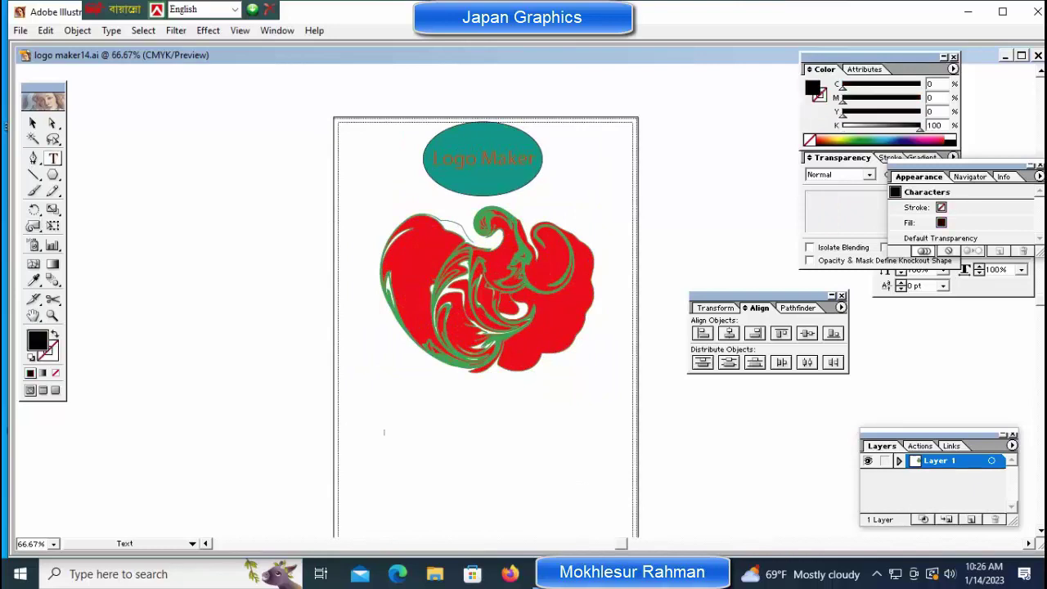
key("ctrl+t")
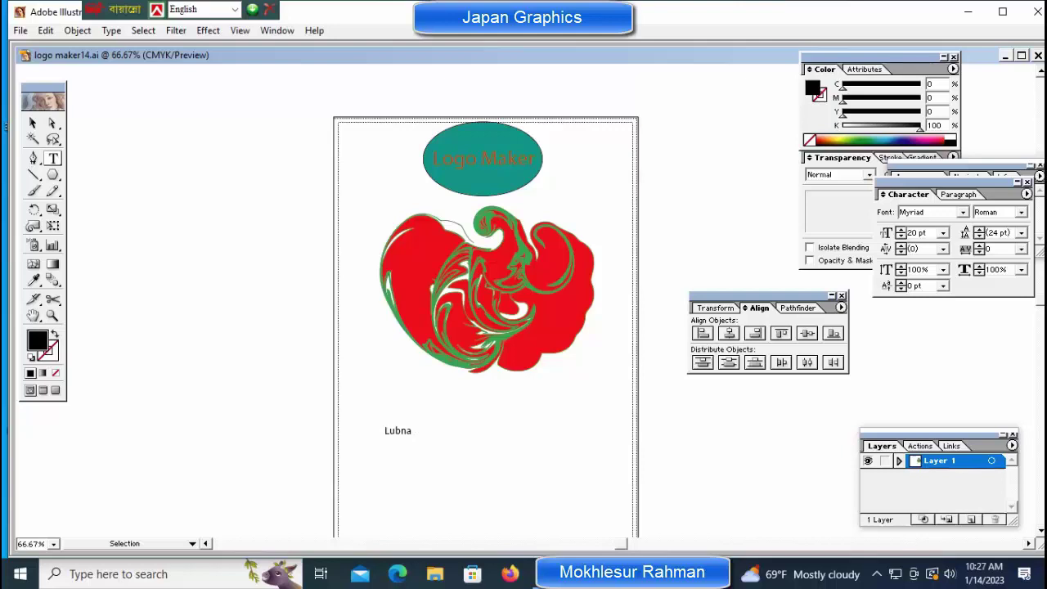
left_click_drag(450, 436, 549, 446)
left_click_drag(491, 428, 552, 407)
key("ctrl+shift+a")
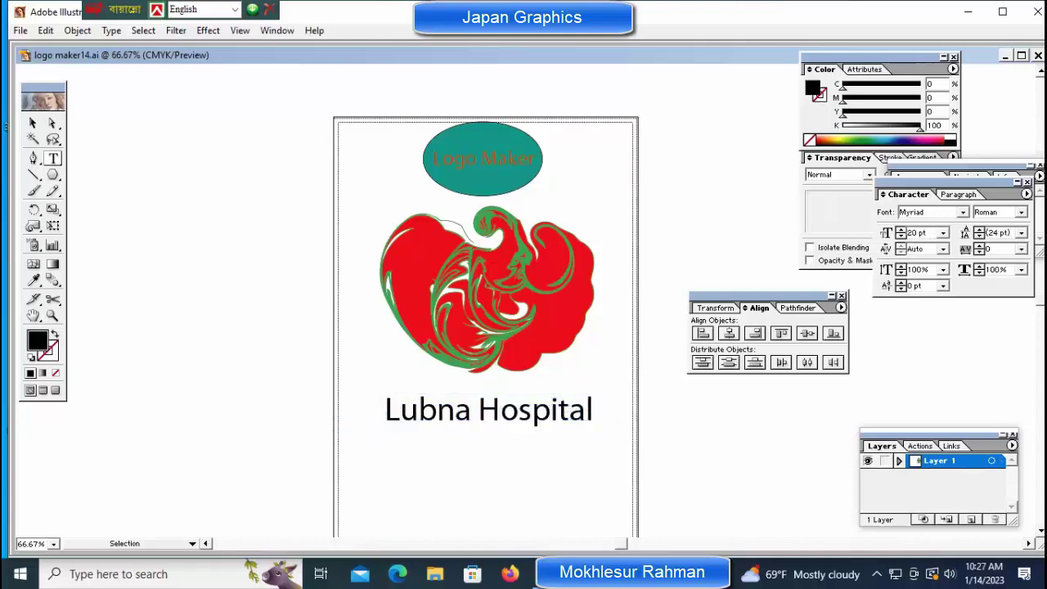
Move the red emblem down to sit just above the "Lubna Hospital" text and fill the text with green.
left_click_drag(491, 294, 485, 312)
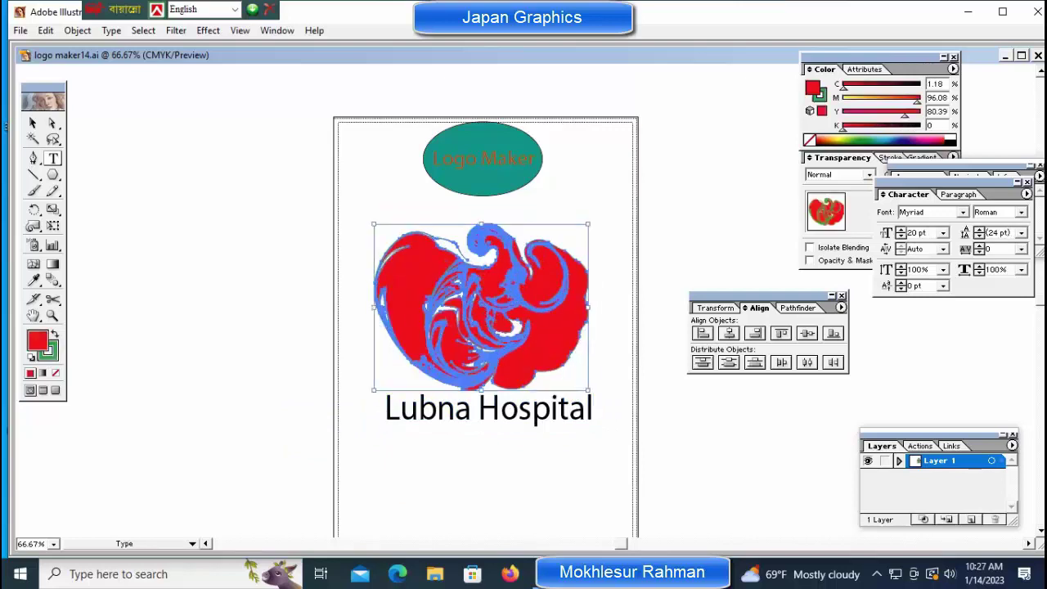
left_click(488, 407)
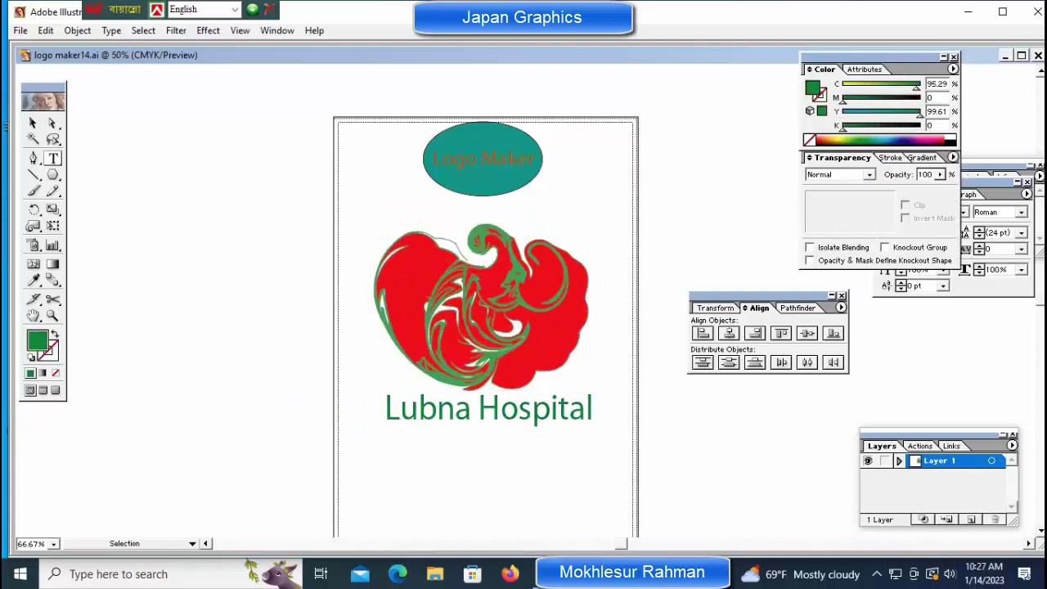
Draw a large green hexagon on the empty area beside the page's left edge.
key("ctrl+minus")
left_click(52, 175)
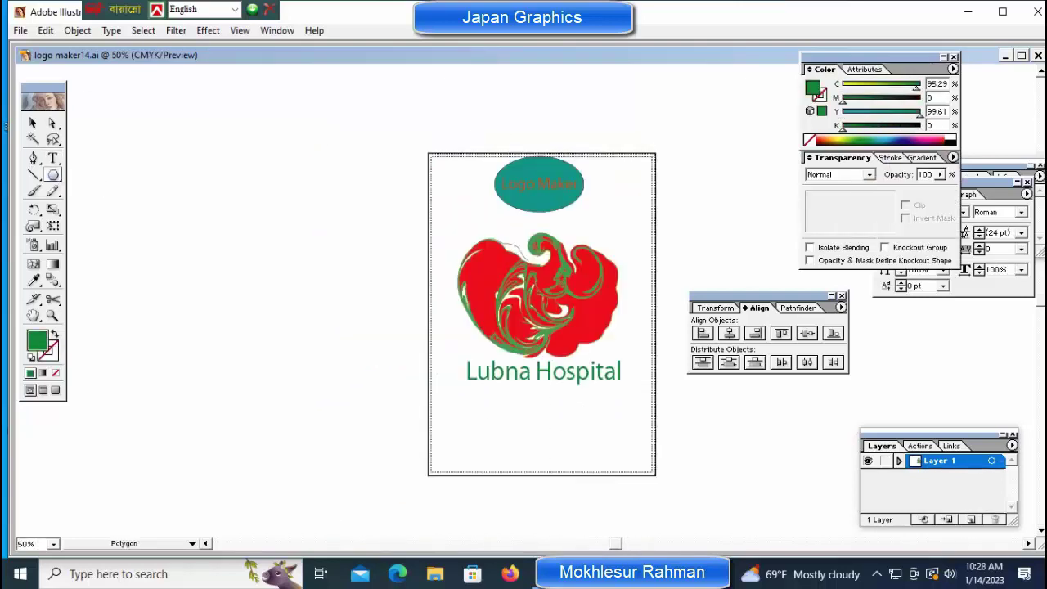
left_click_drag(293, 282, 333, 214)
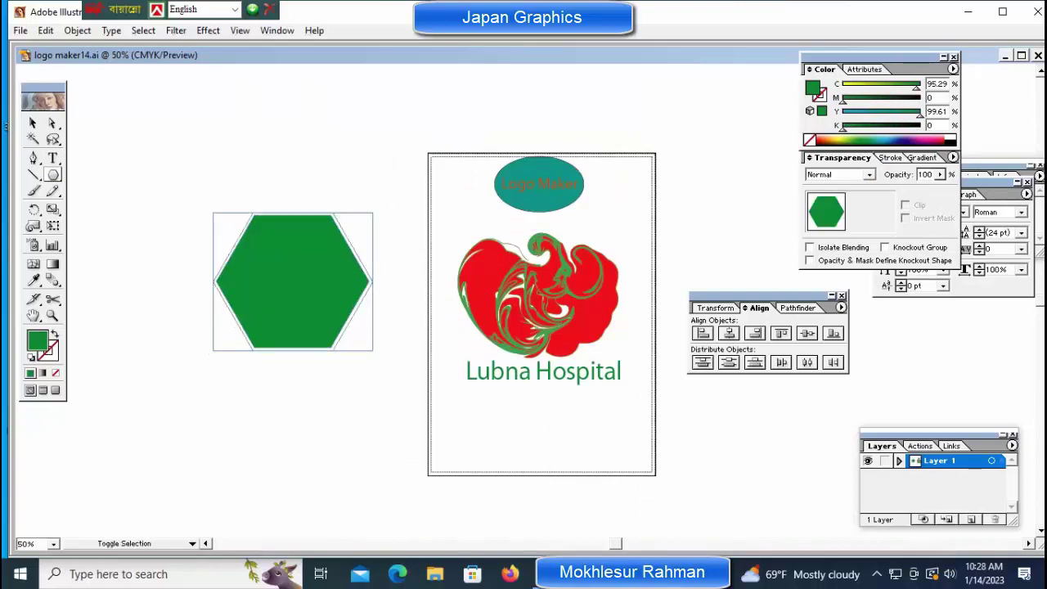
Scale the outer green hexagon uniformly to 105% around its centre to form a border around the inner hexagon.
double_click(52, 209)
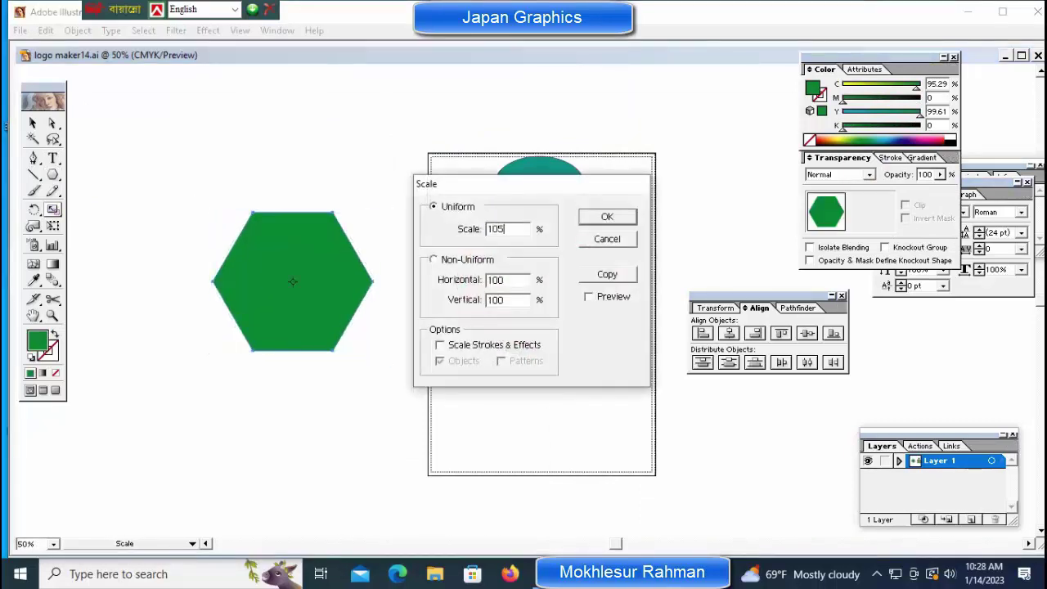
key("Return")
key("ctrl+shift+a")
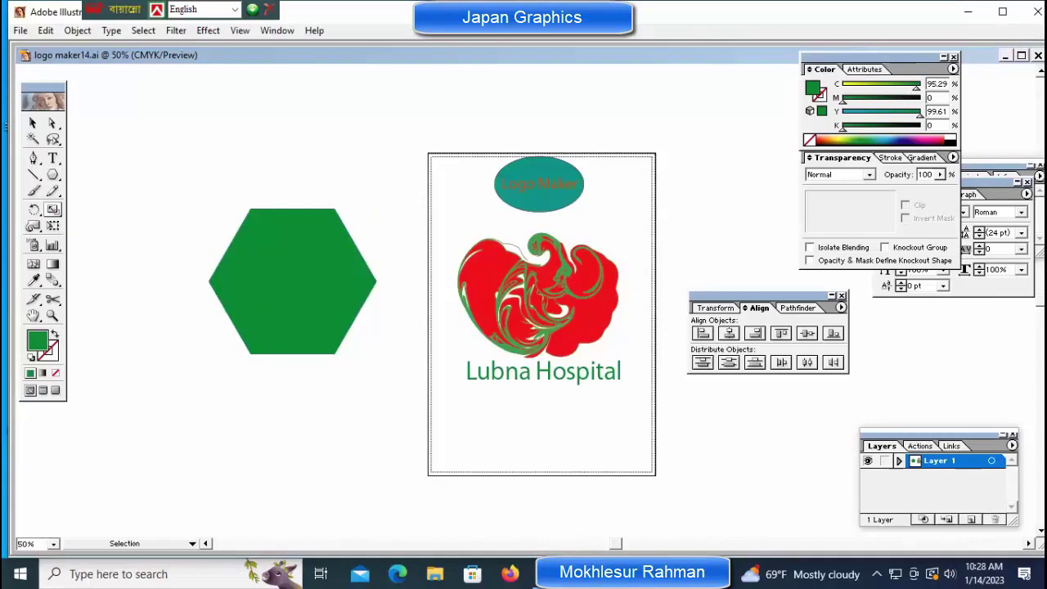
Fill the smaller inner hexagon with blue and bring it in front of the larger green hexagon.
key("ctrl+y")
left_click(292, 280, "ctrl")
key("ctrl+y")
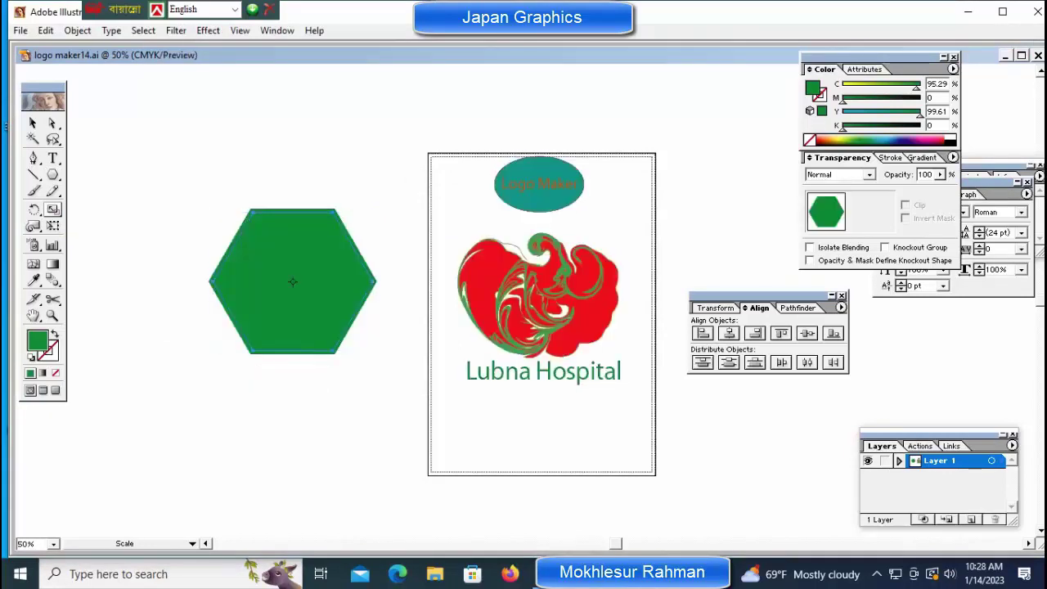
left_click(888, 141)
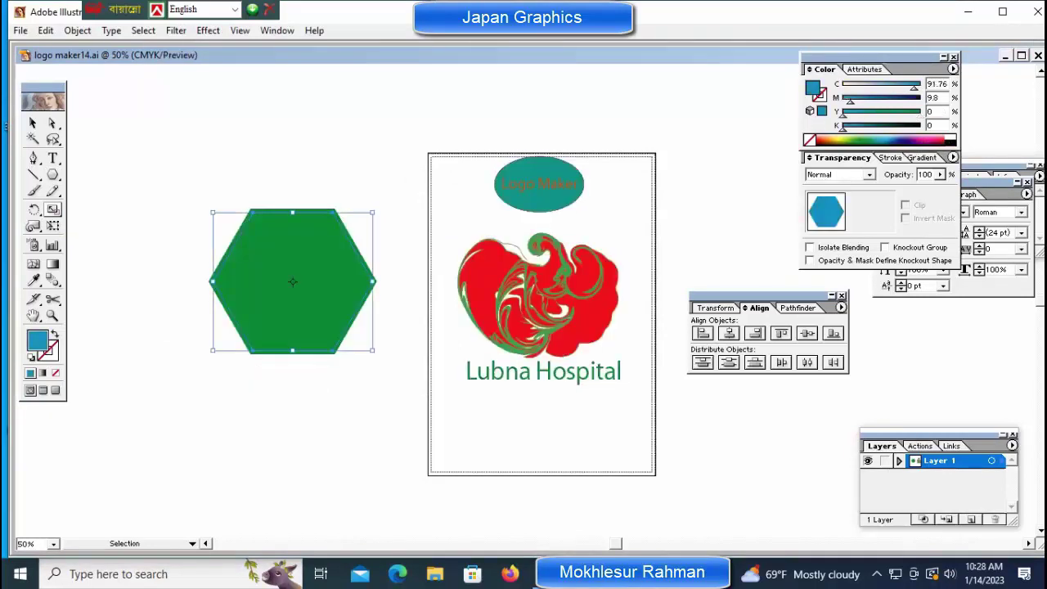
key("ctrl+z")
key("v")
key("ctrl+shift+z")
key("ctrl+shift+z")
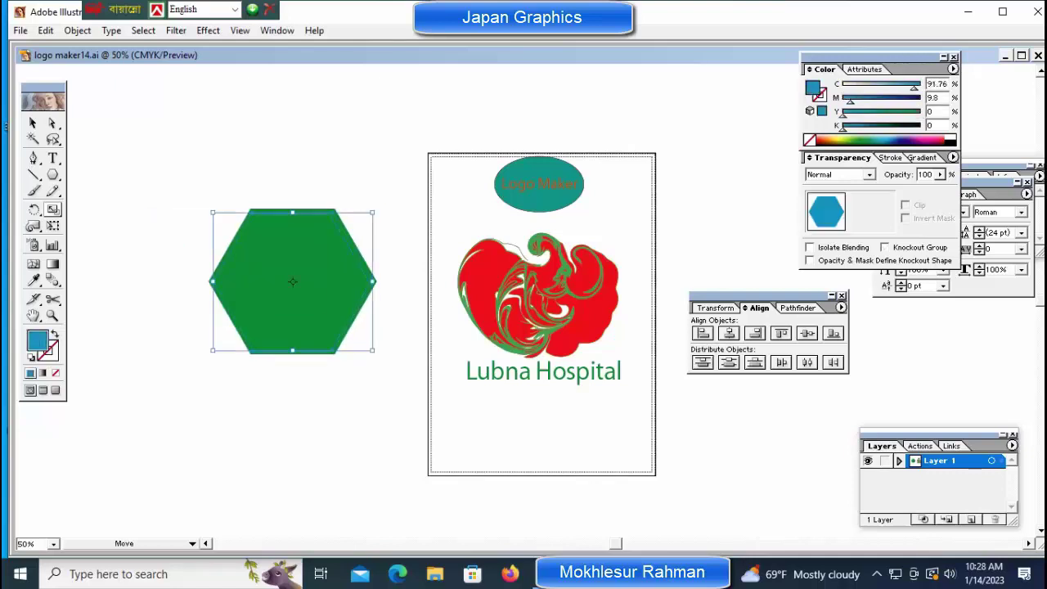
Move the red emblem onto the blue hexagon and shrink it to fit inside.
left_click(538, 296)
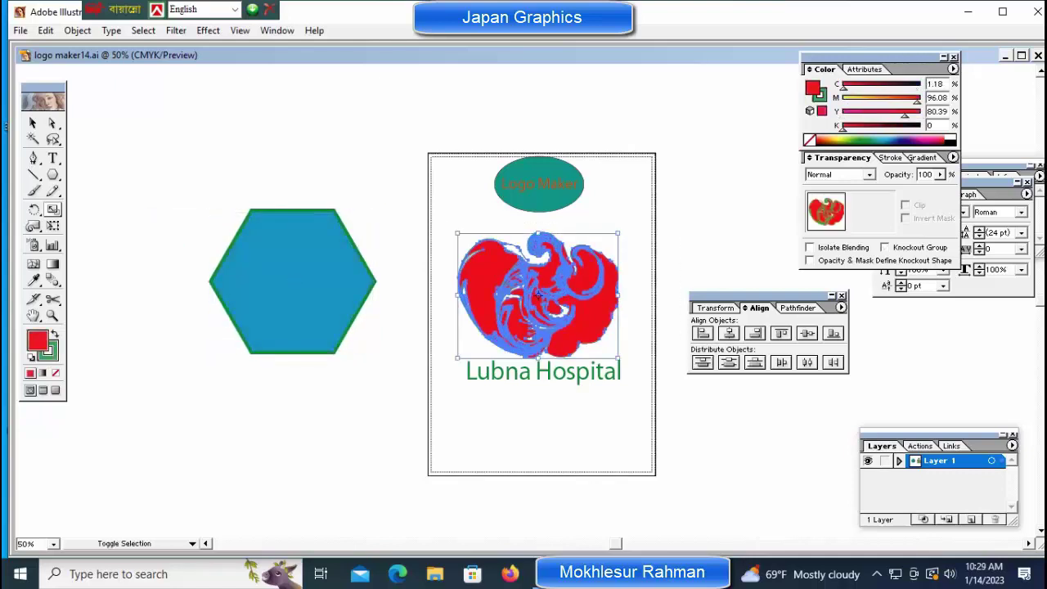
left_click_drag(538, 297, 297, 283)
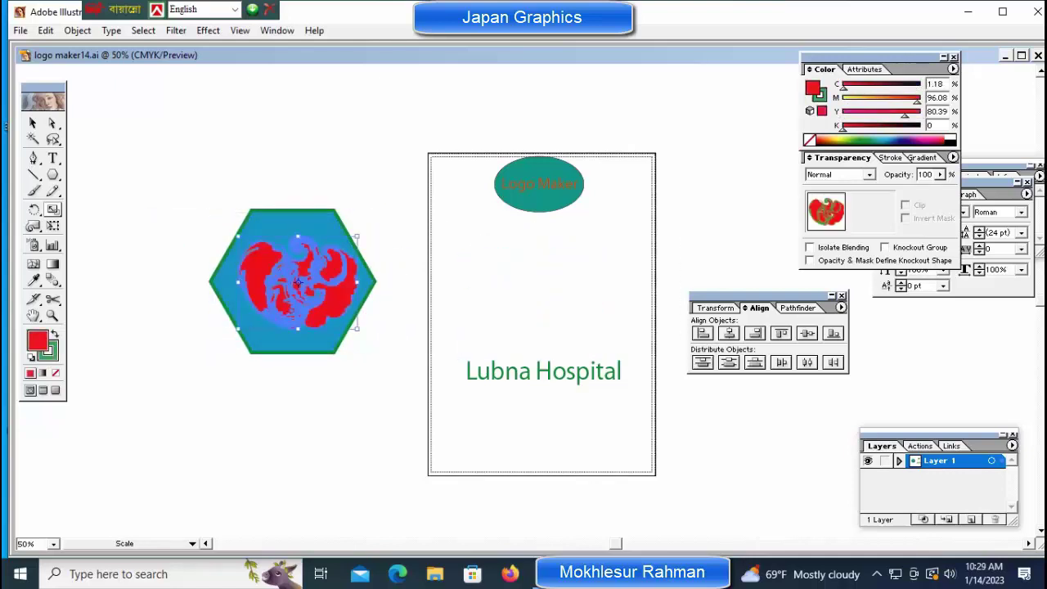
key("ctrl+plus")
key("ctrl+plus")
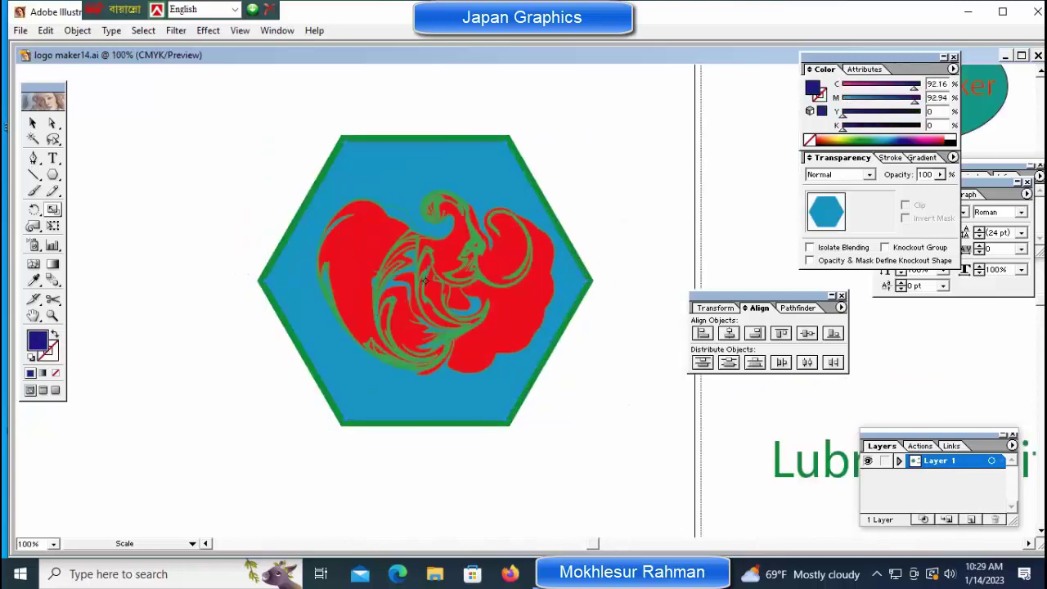
Fill the inner hexagon with dark blue and place the "Lubna Hospital" text, reduced in size, below the hexagon.
key("ctrl+minus")
key("ctrl+minus")
left_click_drag(650, 382, 402, 383)
key("ctrl+plus")
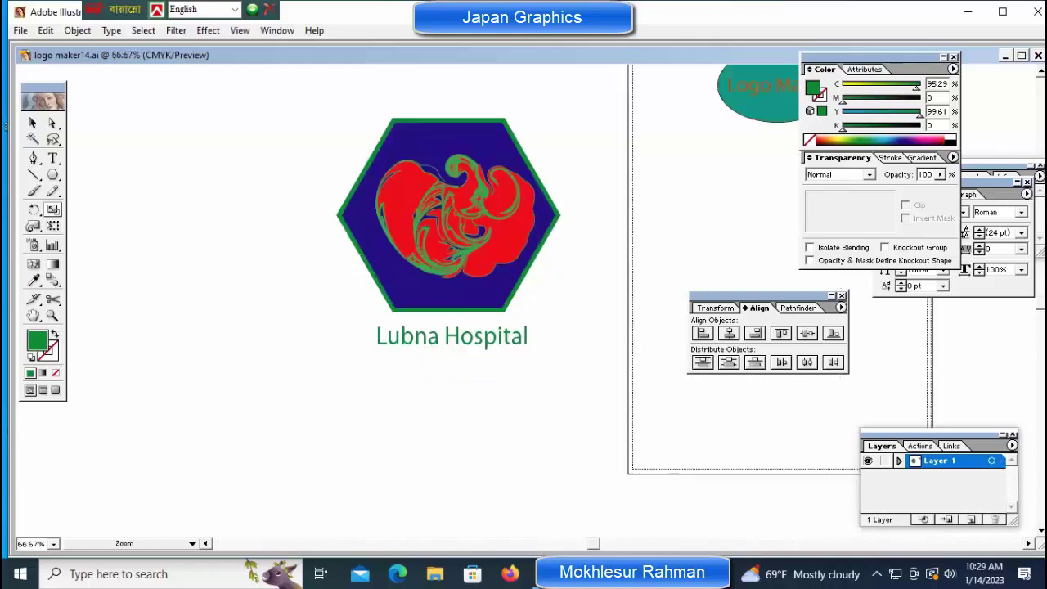
Centre the red emblem inside the dark blue hexagon.
key("ctrl+plus")
left_click(406, 209)
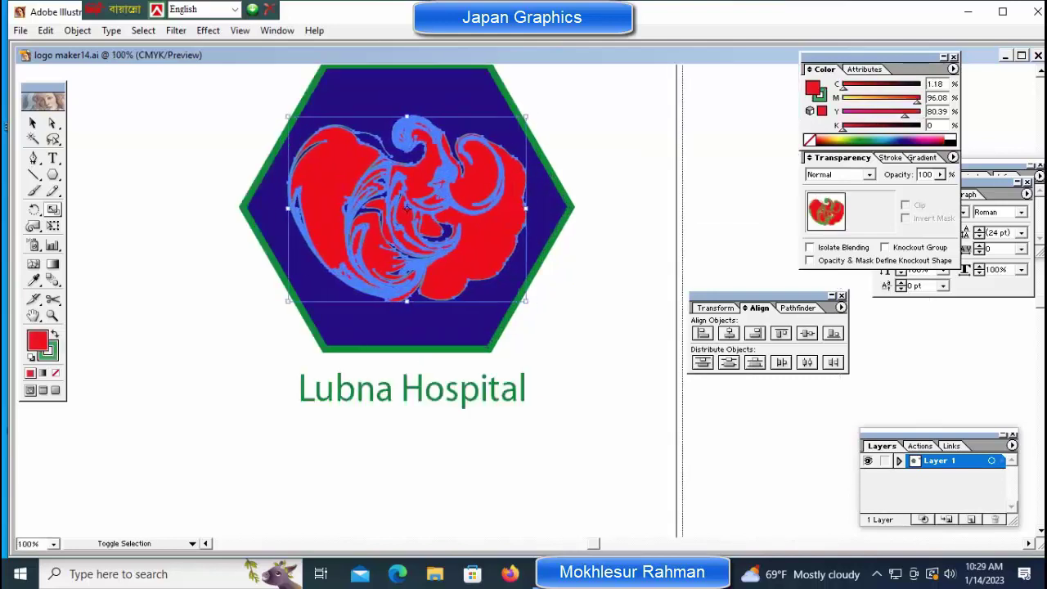
key("ctrl+minus")
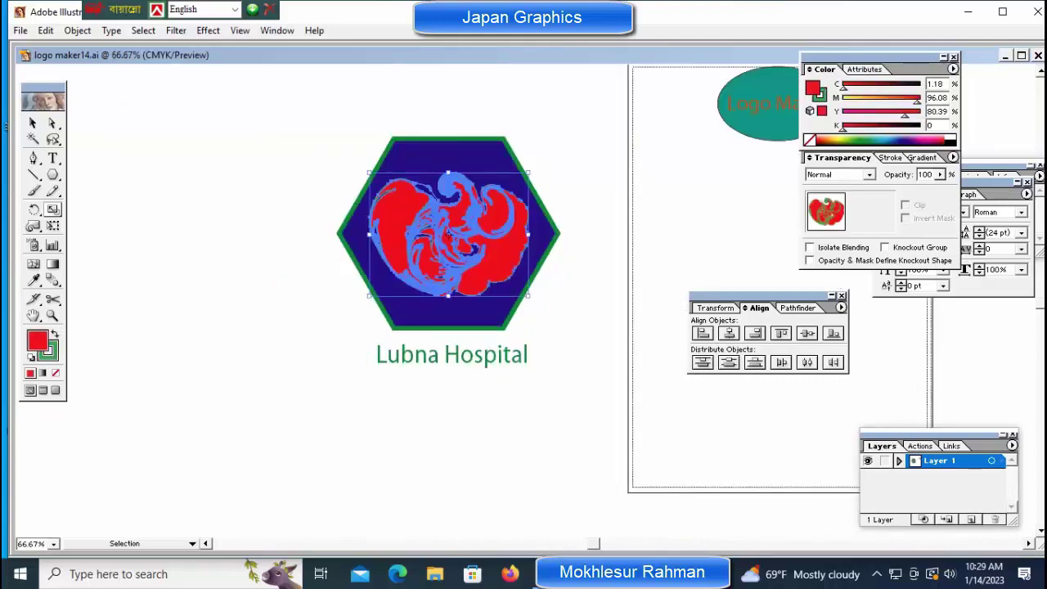
key("ctrl+shift+a")
Draw a small unfilled circle on the empty area to the left of the hexagon.
key("l")
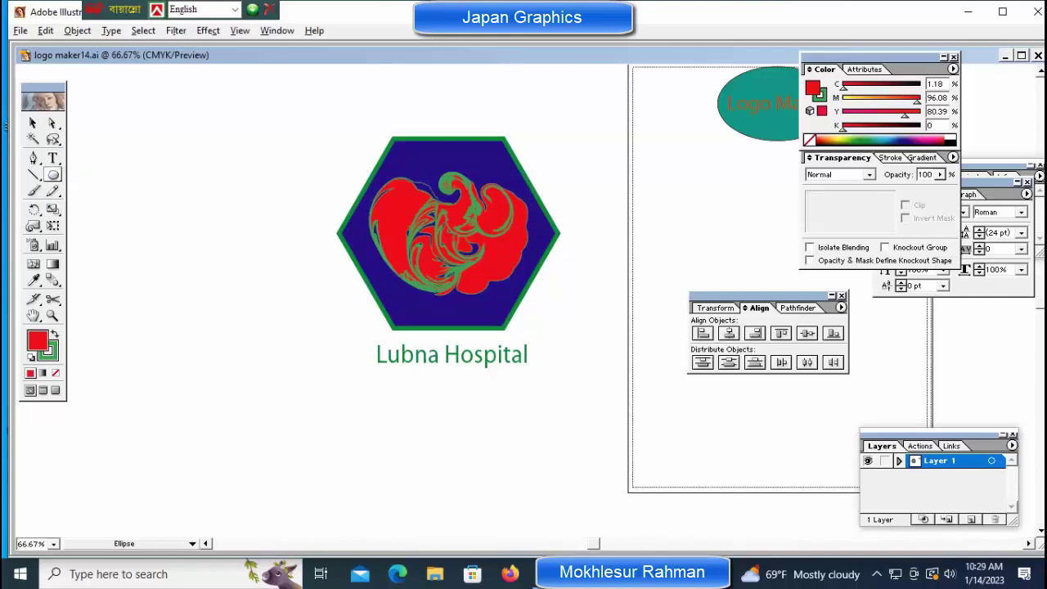
left_click_drag(170, 208, 220, 257)
left_click(56, 373)
left_click(47, 351)
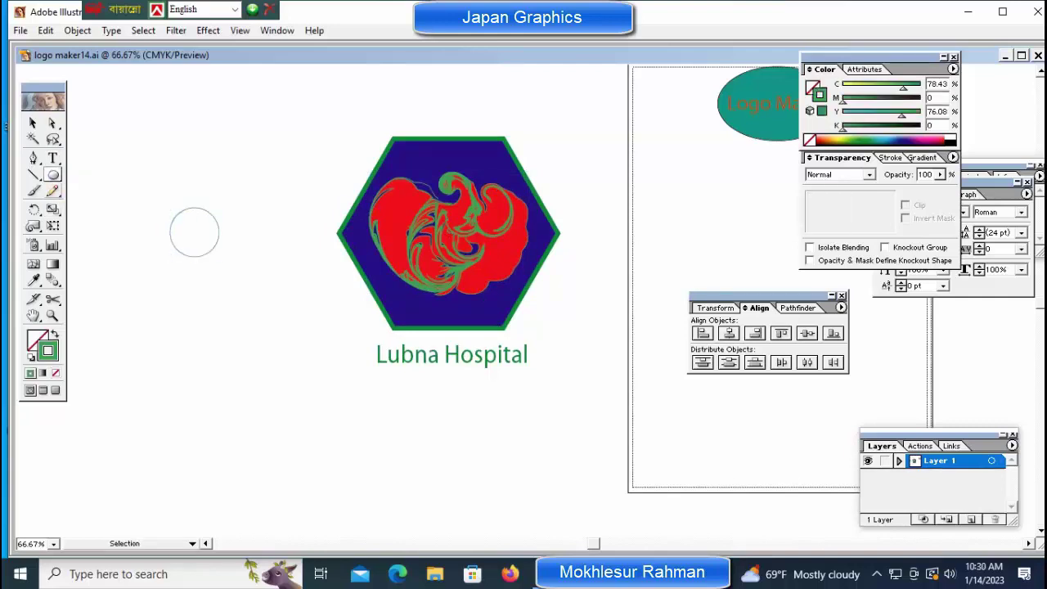
Add the letter "R" in the middle of the small circle and shrink the circle closely around it.
left_click_drag(52, 158, 88, 161)
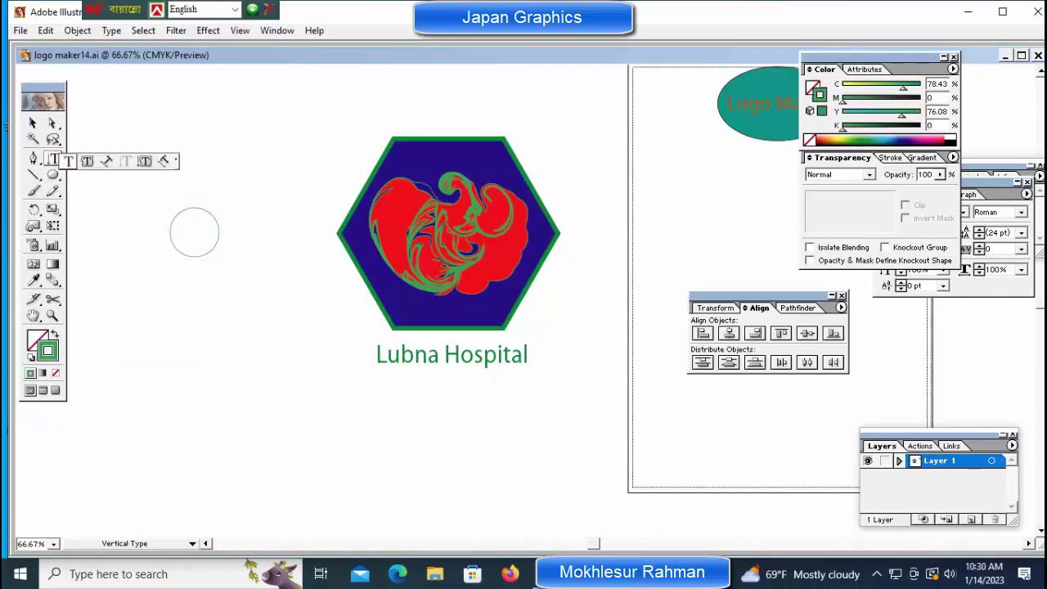
left_click(52, 158)
left_click_drag(129, 178, 195, 233)
left_click(273, 247)
left_click(154, 279)
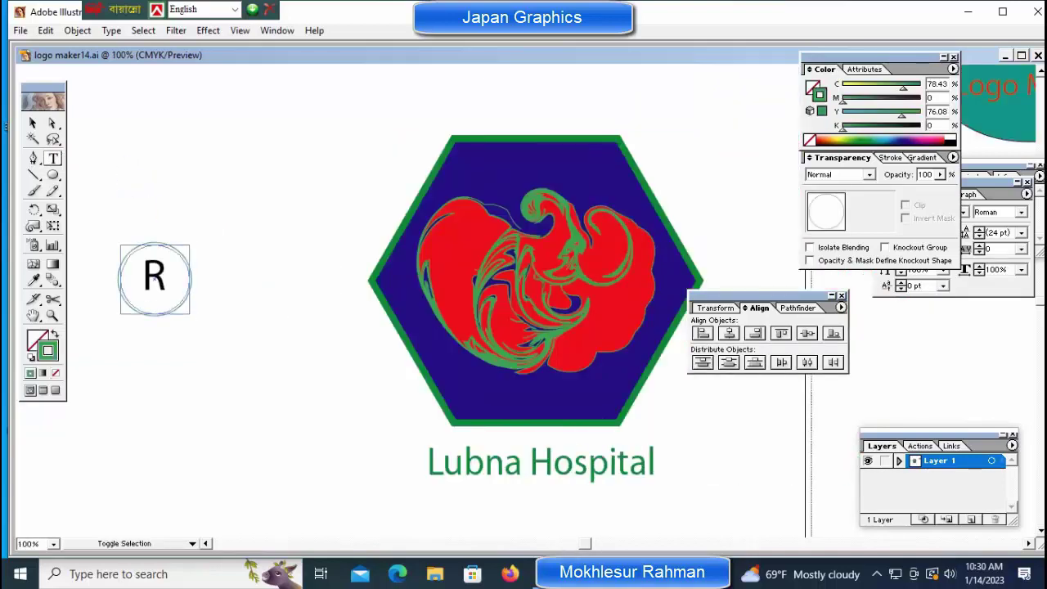
left_click(155, 276)
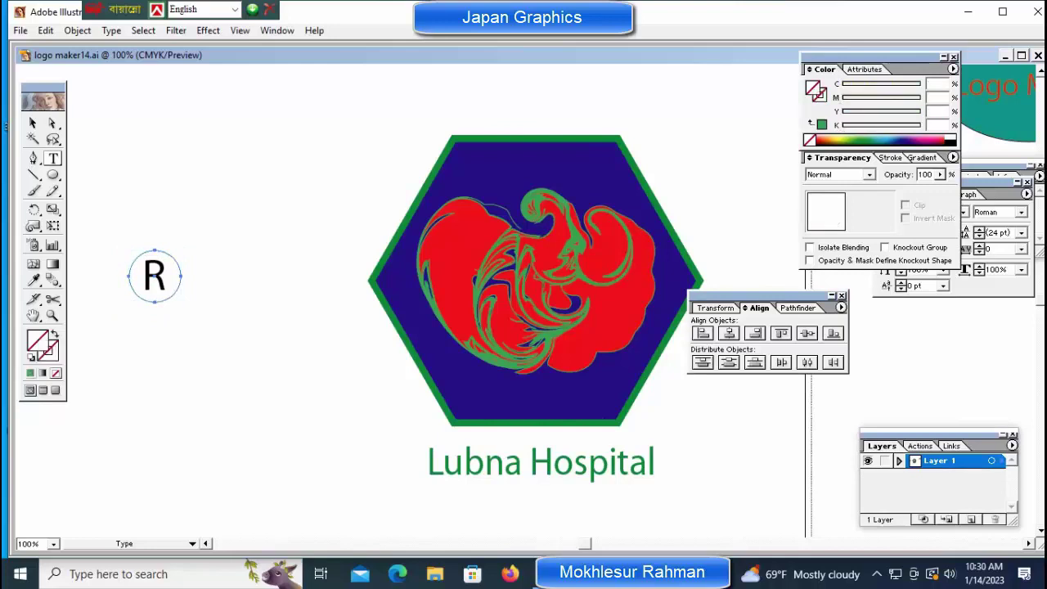
Fill the circle with green and the "R" with white, and group the two objects.
left_click(154, 276, "shift")
right_click(153, 275)
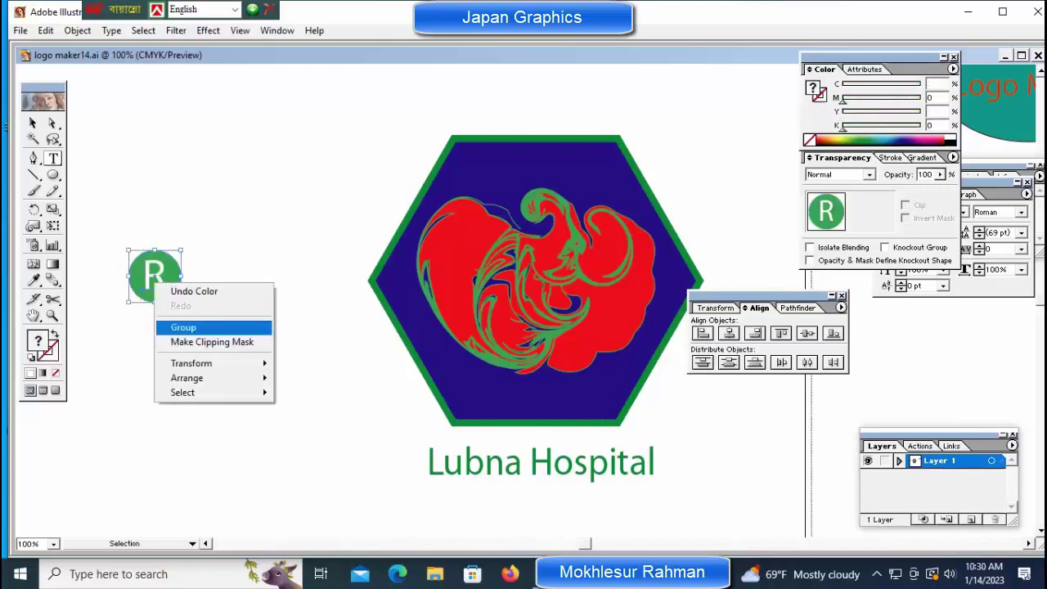
left_click(182, 327)
Move the grouped "R" badge into the hexagon's lower-left corner and shrink it to fit there.
left_click_drag(154, 278, 468, 389)
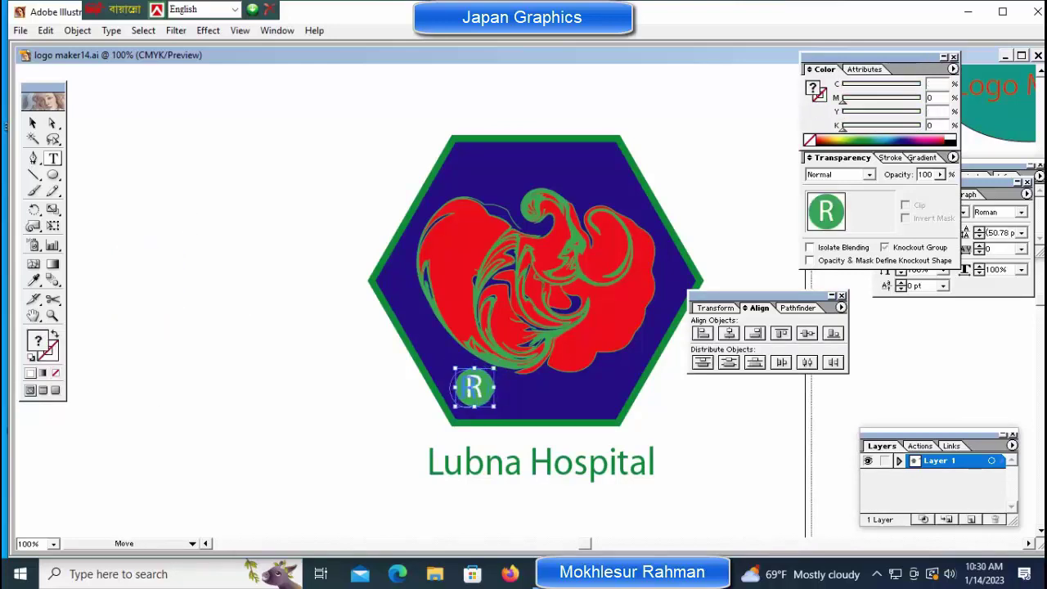
key("ctrl+shift+a")
key("ctrl+minus")
key("ctrl+minus")
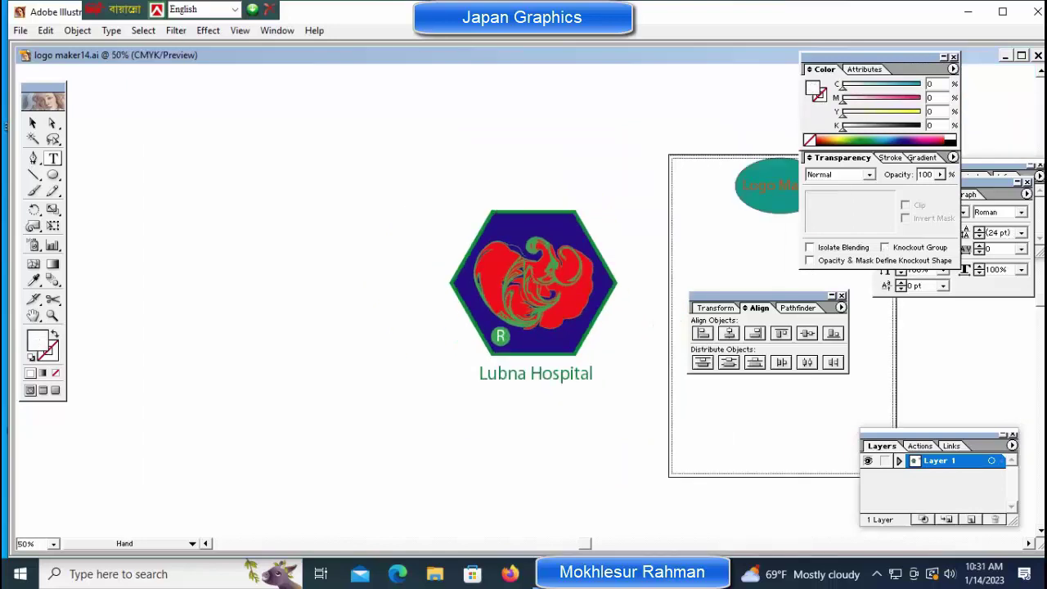
Nudge the "Lubna Hospital" text up closer to the hexagon's lower edge.
left_click_drag(533, 281, 374, 246)
left_click(370, 336)
key("Up")
key("Up")
key("Up")
key("Up")
key("Up")
key("Up")
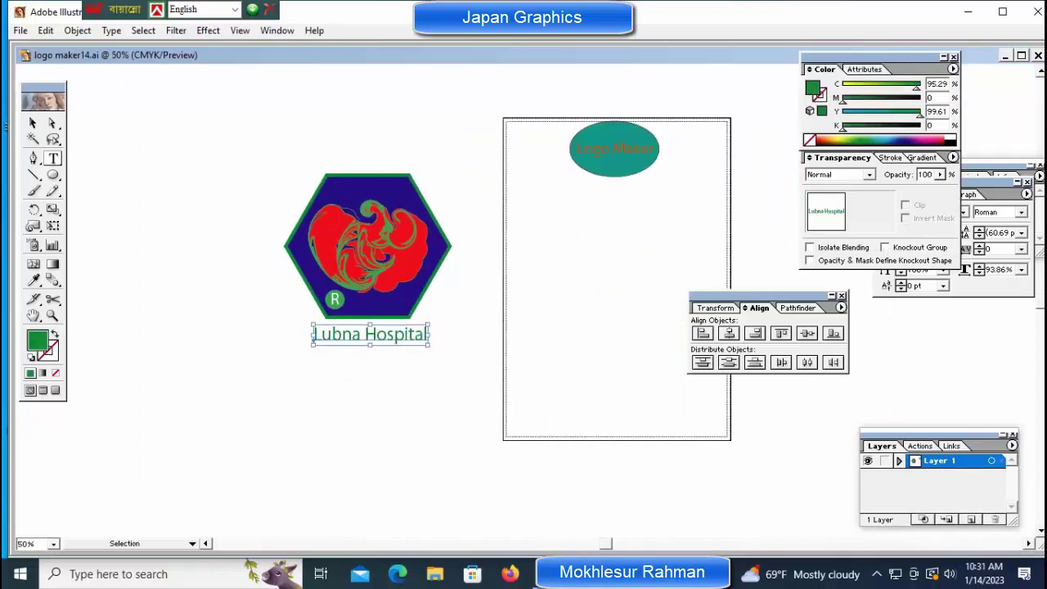
key("ctrl+a")
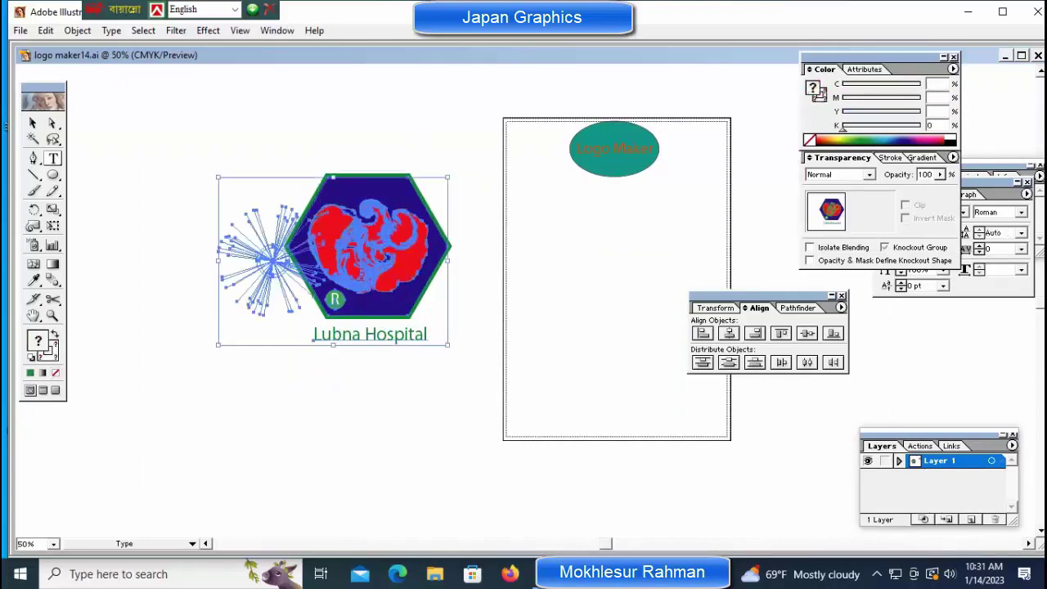
key("ctrl+shift+a")
left_click(372, 245)
left_click_drag(372, 246, 617, 257)
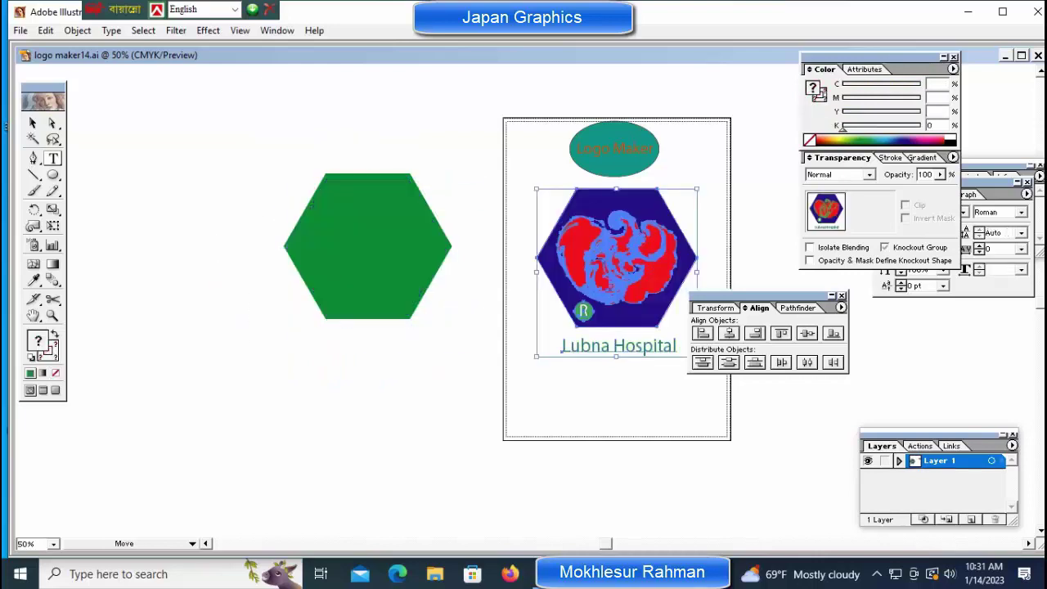
key("ctrl+z")
Move the complete logo, including its green border hexagon, onto the page below the Logo Maker ellipse.
left_click_drag(368, 246, 616, 269)
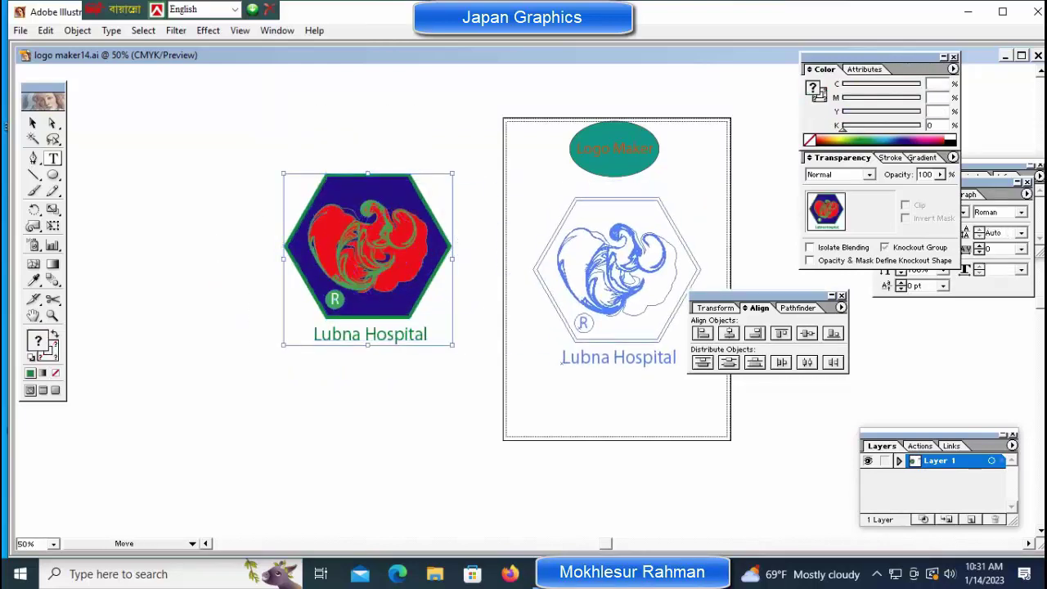
left_click_drag(561, 358, 561, 358)
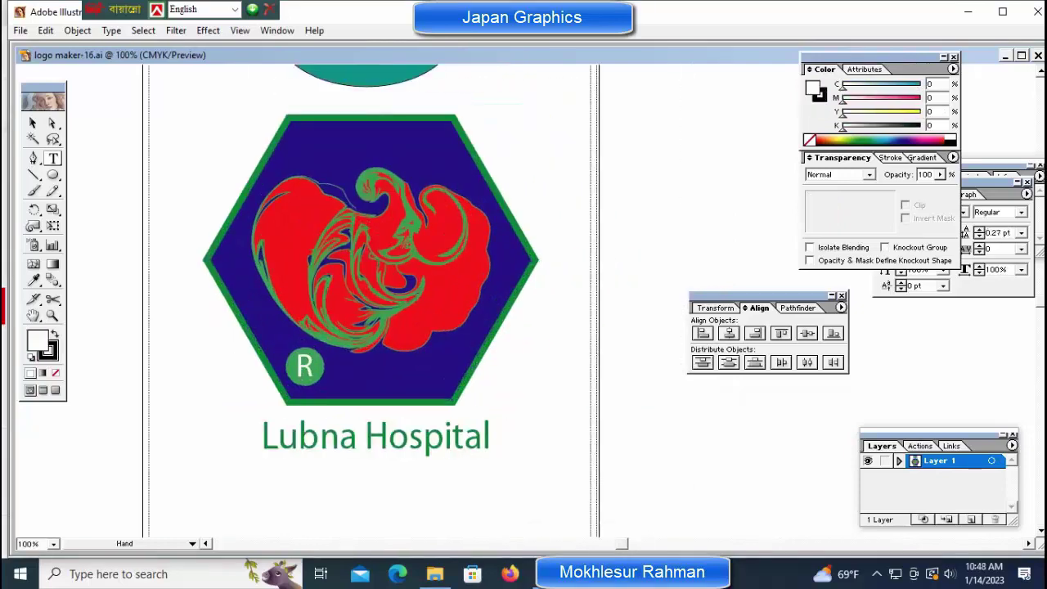
Cut the complete Lubna Hospital logo from the page in logo maker-16.ai.
key("ctrl+minus")
left_click(414, 274)
left_click(45, 30)
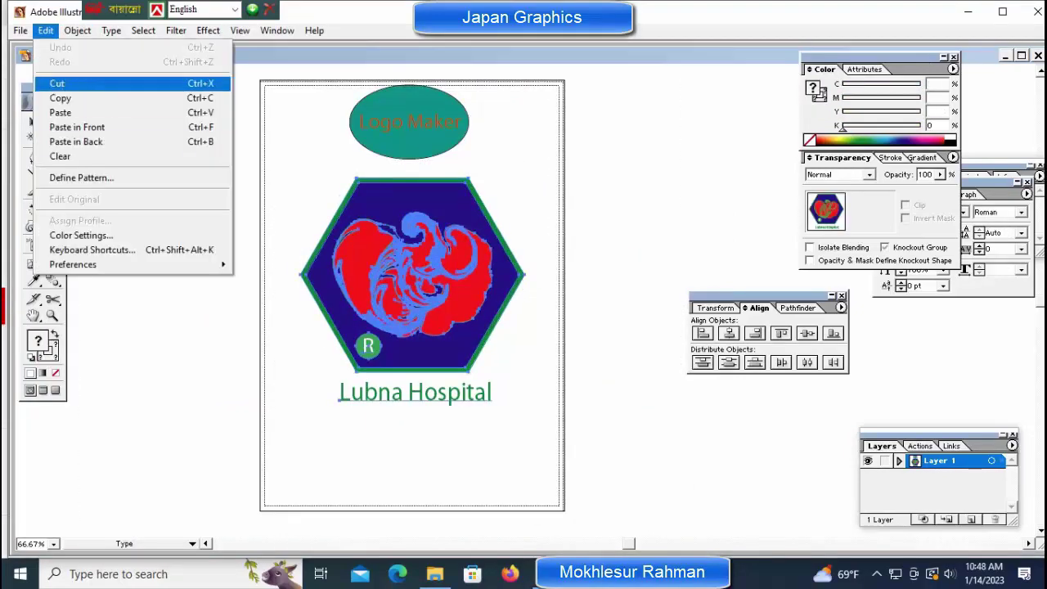
left_click(56, 83)
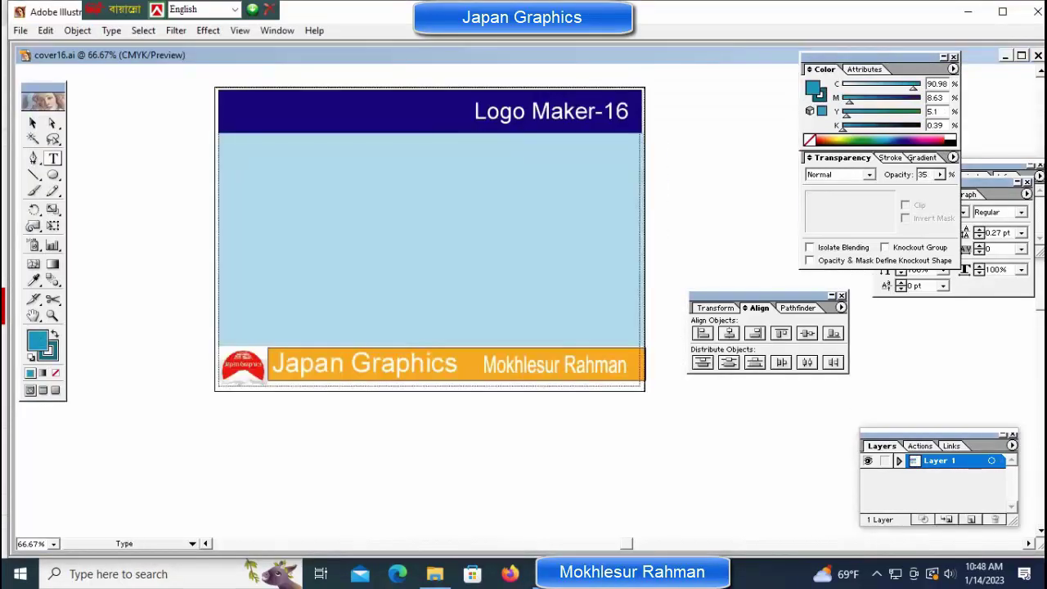
Fill the large middle rectangle of the Logo Maker-16 cover with brown.
left_click(430, 239)
left_click(820, 142)
left_click(77, 30)
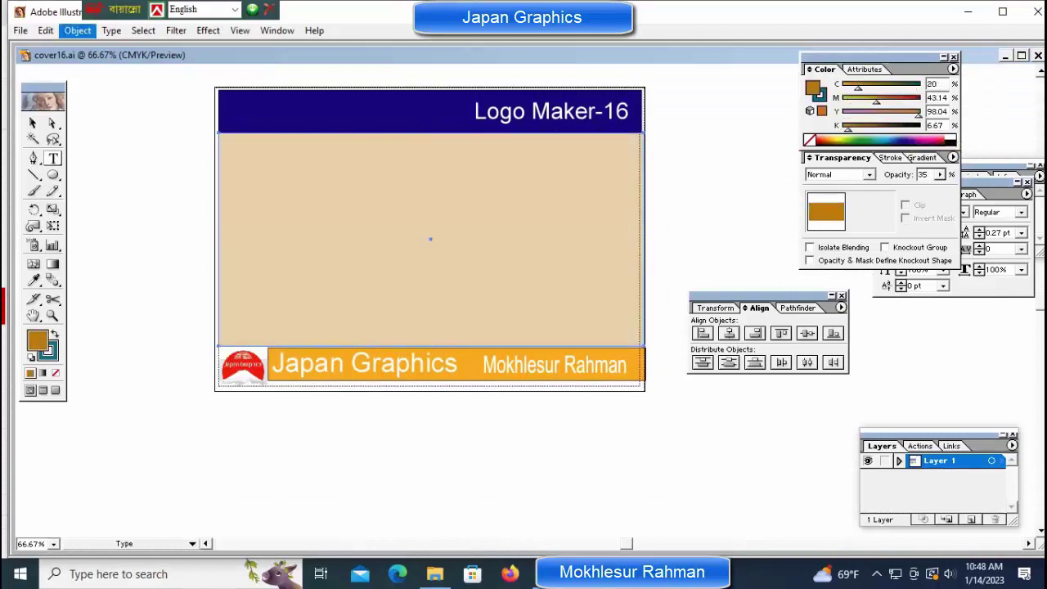
left_click(229, 109)
Place the Lubna Hospital logo on the cover's middle rectangle and position it in the centre.
left_click_drag(527, 270, 433, 218)
key("ctrl+shift+a")
left_click_drag(283, 138, 528, 333)
left_click_drag(433, 237, 432, 240)
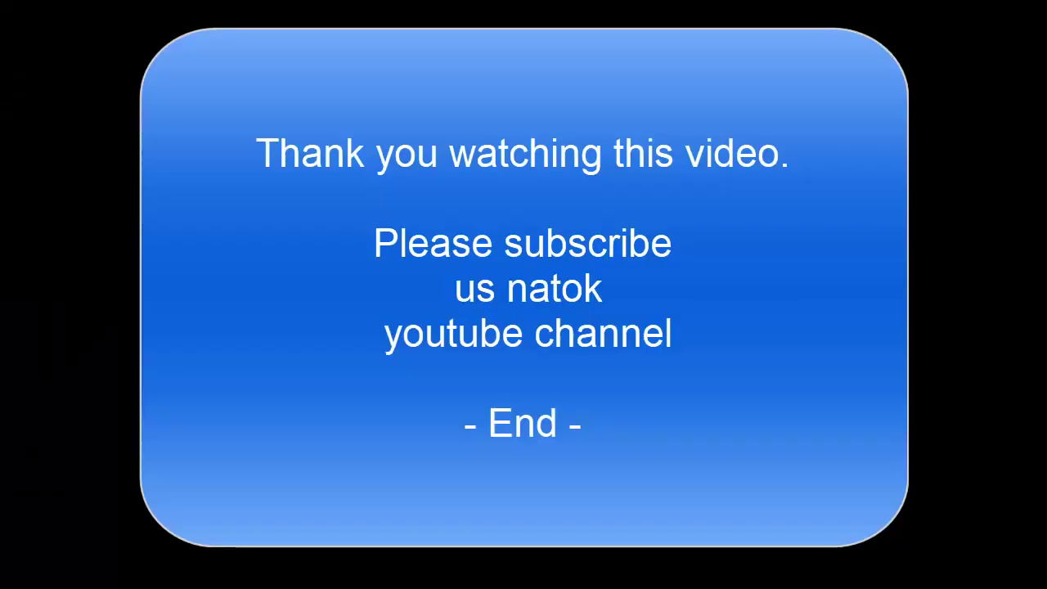